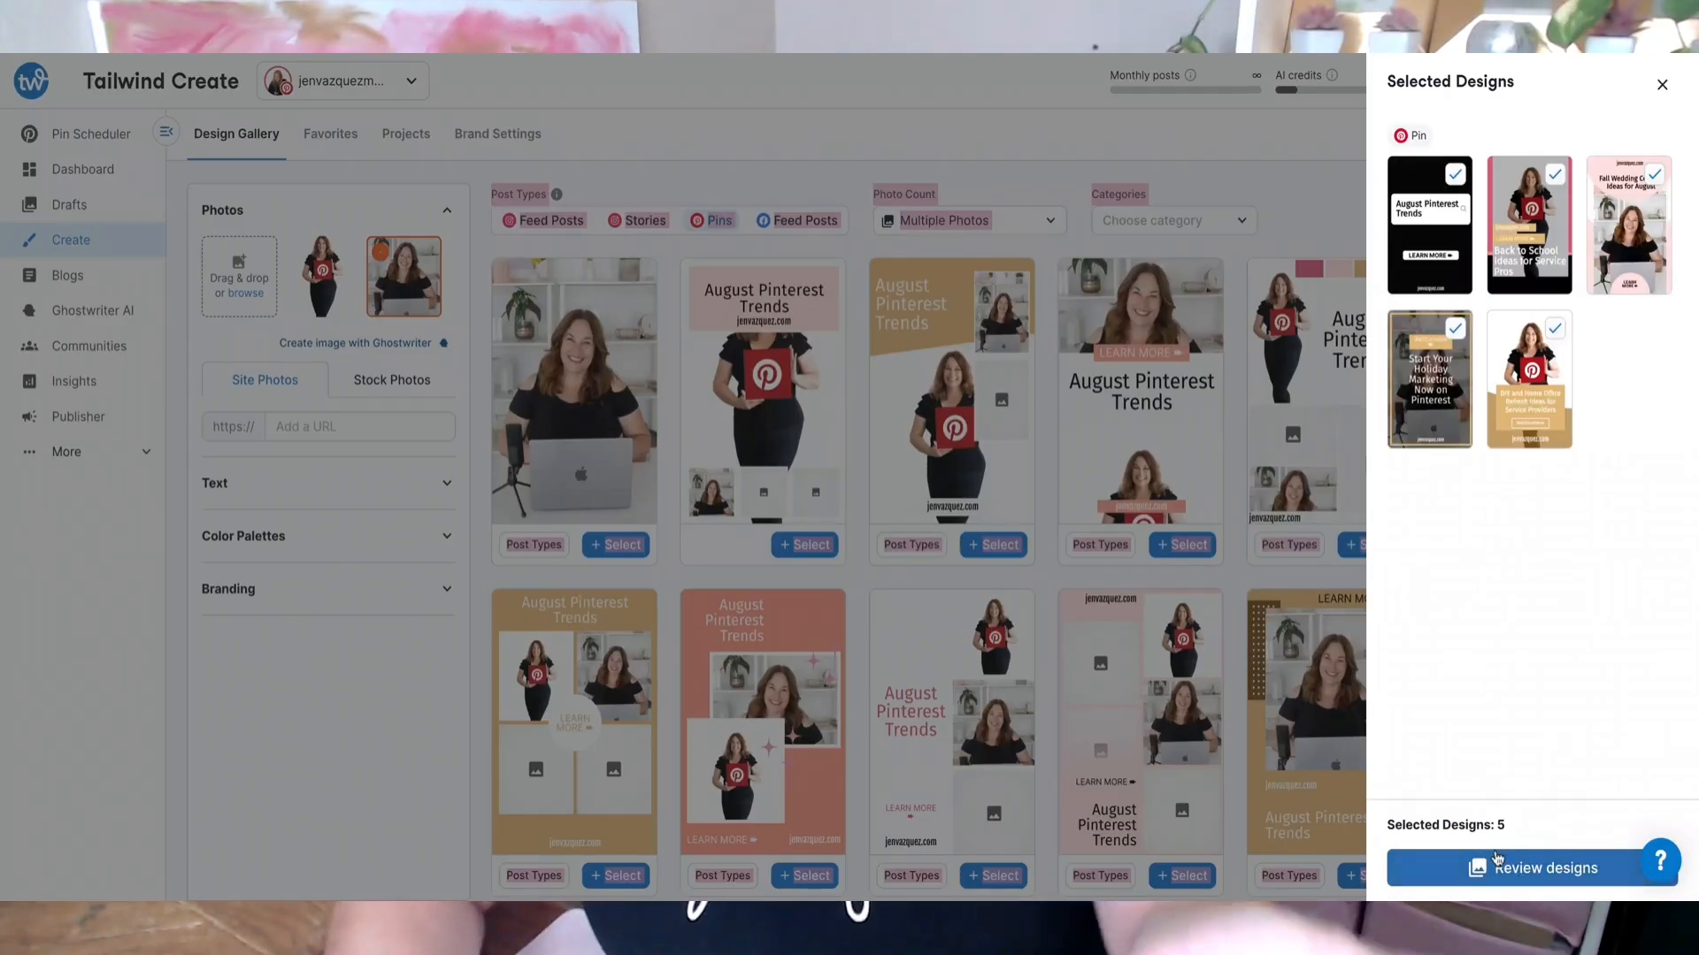
- Review the five selected designs, then give the DIY and Home Office Pin the title "sadfasdfasdfasdf" and description "asdfasdfasdfasdf"
click(1521, 871)
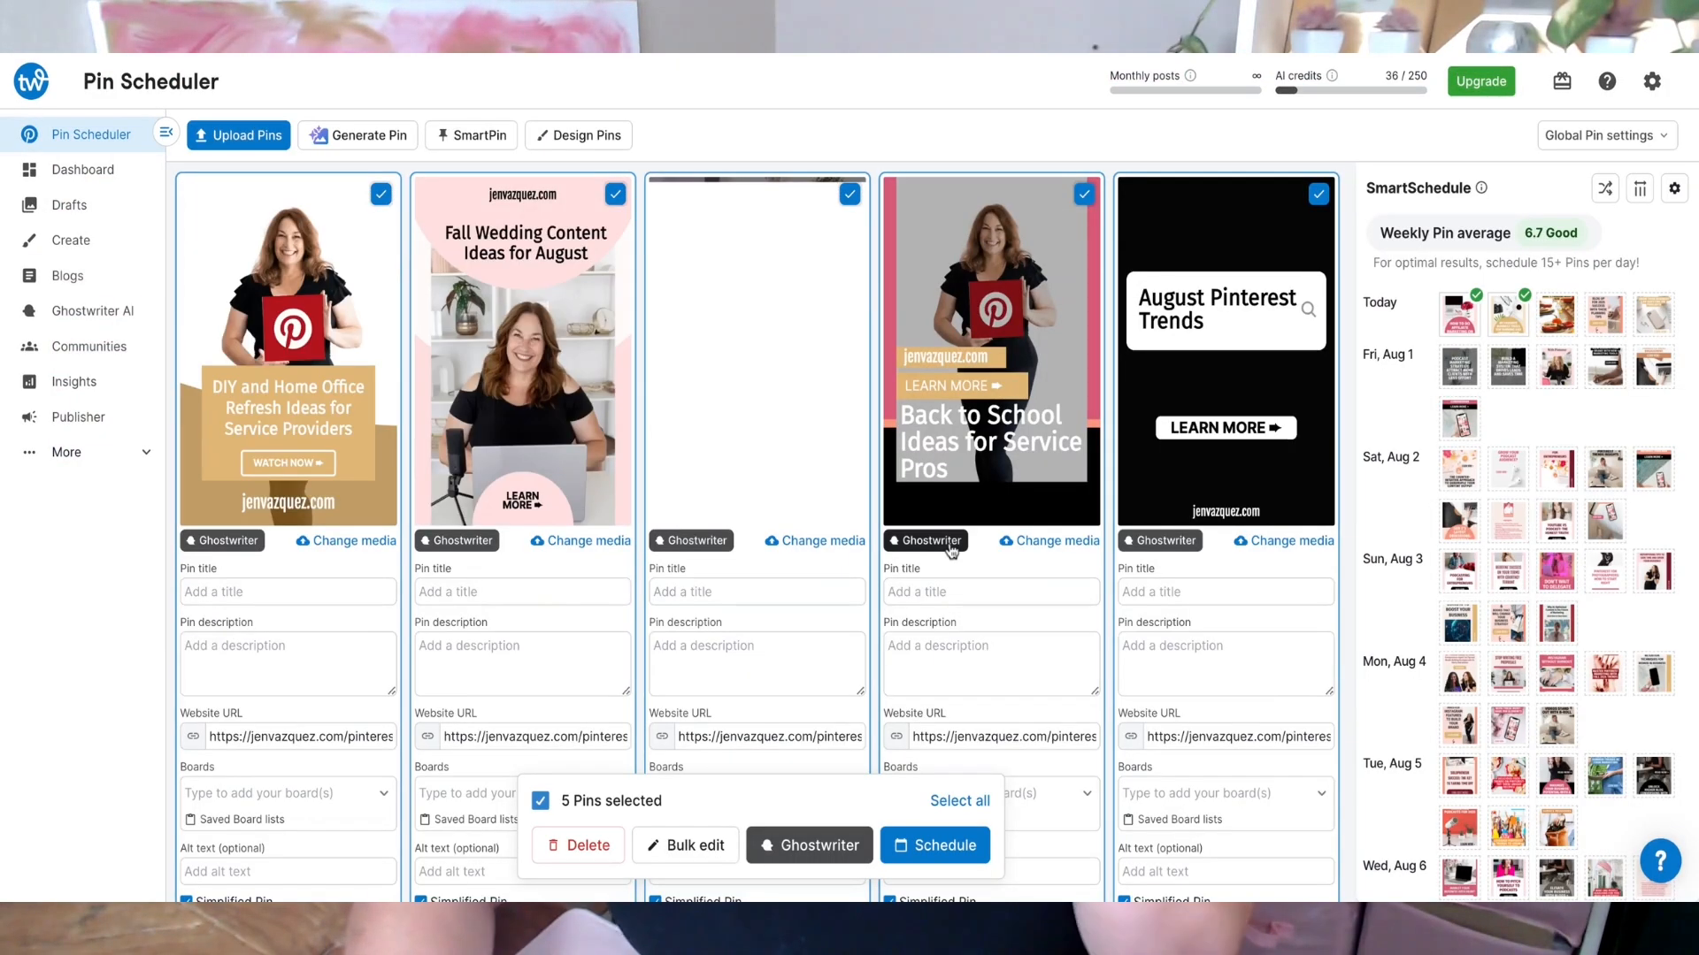
scroll(951, 549, down, 3)
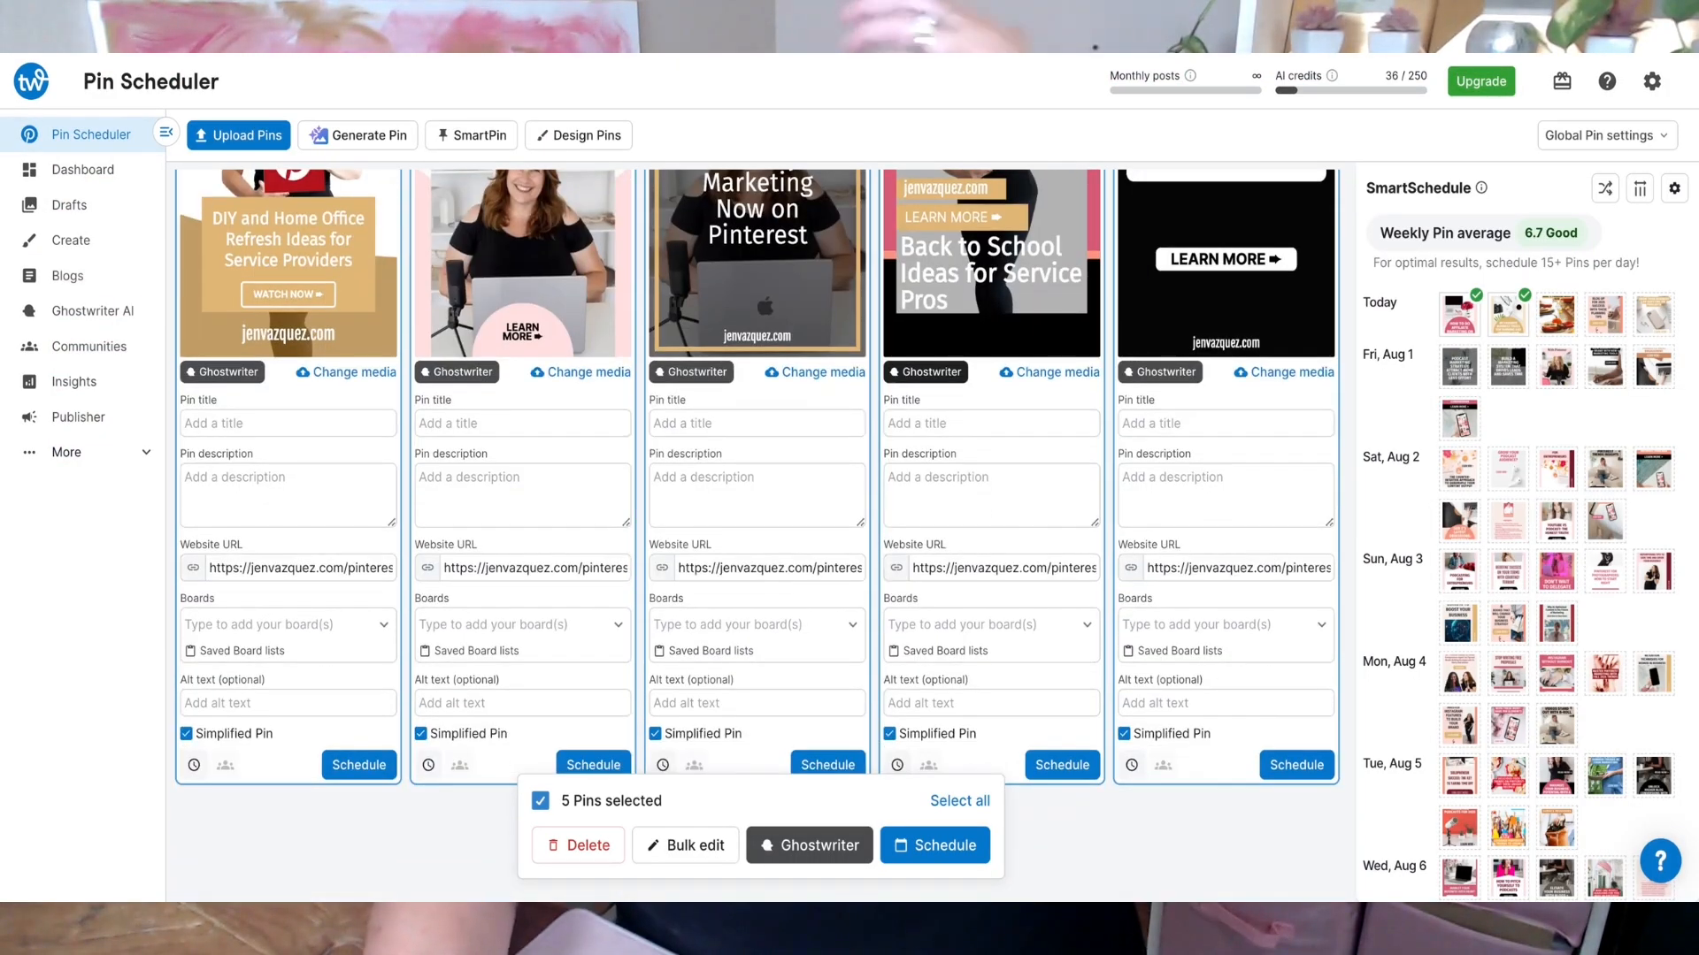
click(227, 382)
text(sadfasdfasdfasdf)
click(278, 473)
text(asdfasdfasdf)
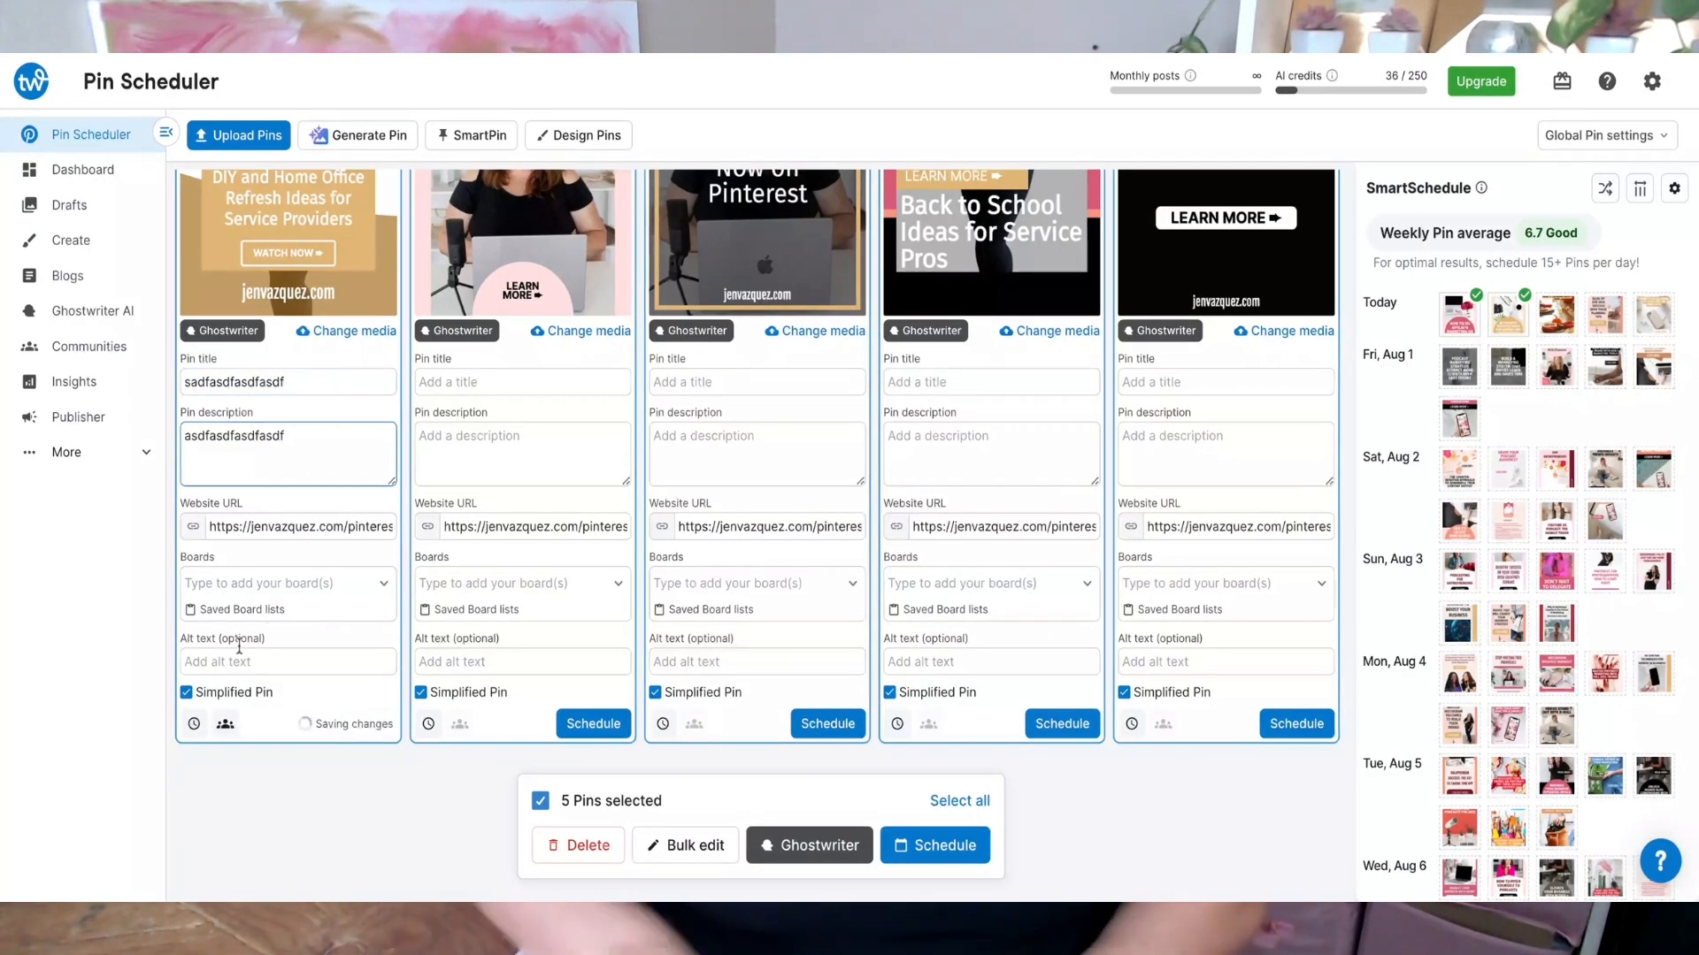
- Assign the DIY and Home Office Pin to the Pinterest Trends and Pinterest Marketing boards
click(233, 577)
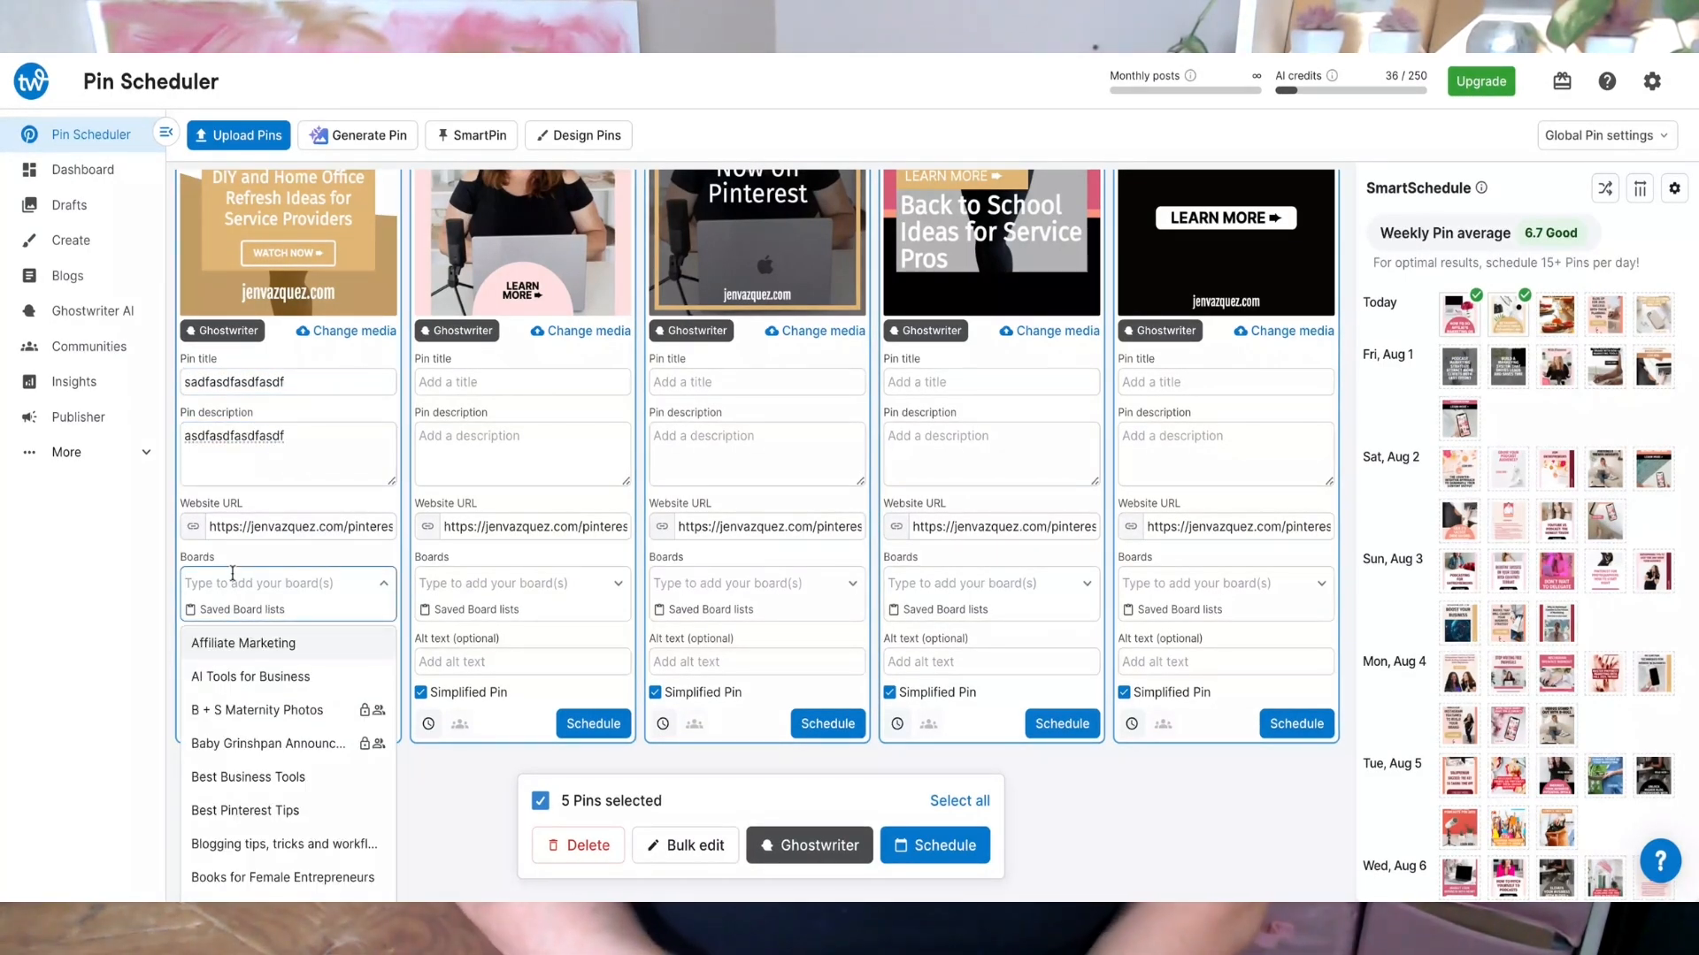
text(pinterest tren)
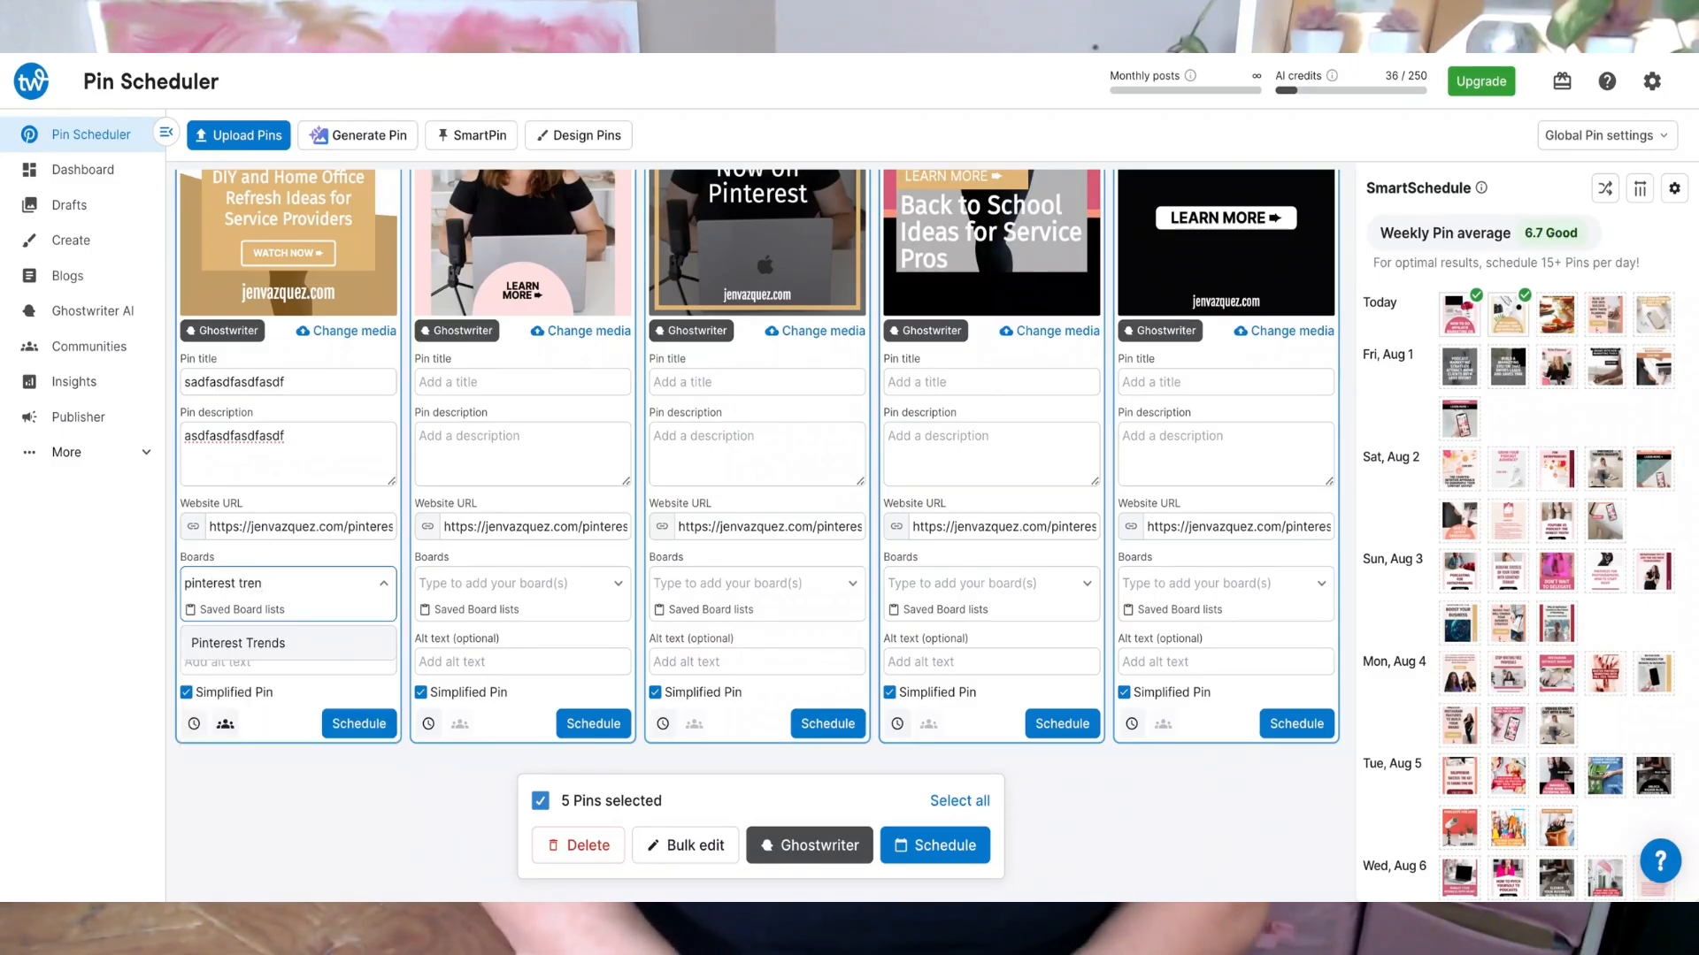
click(270, 644)
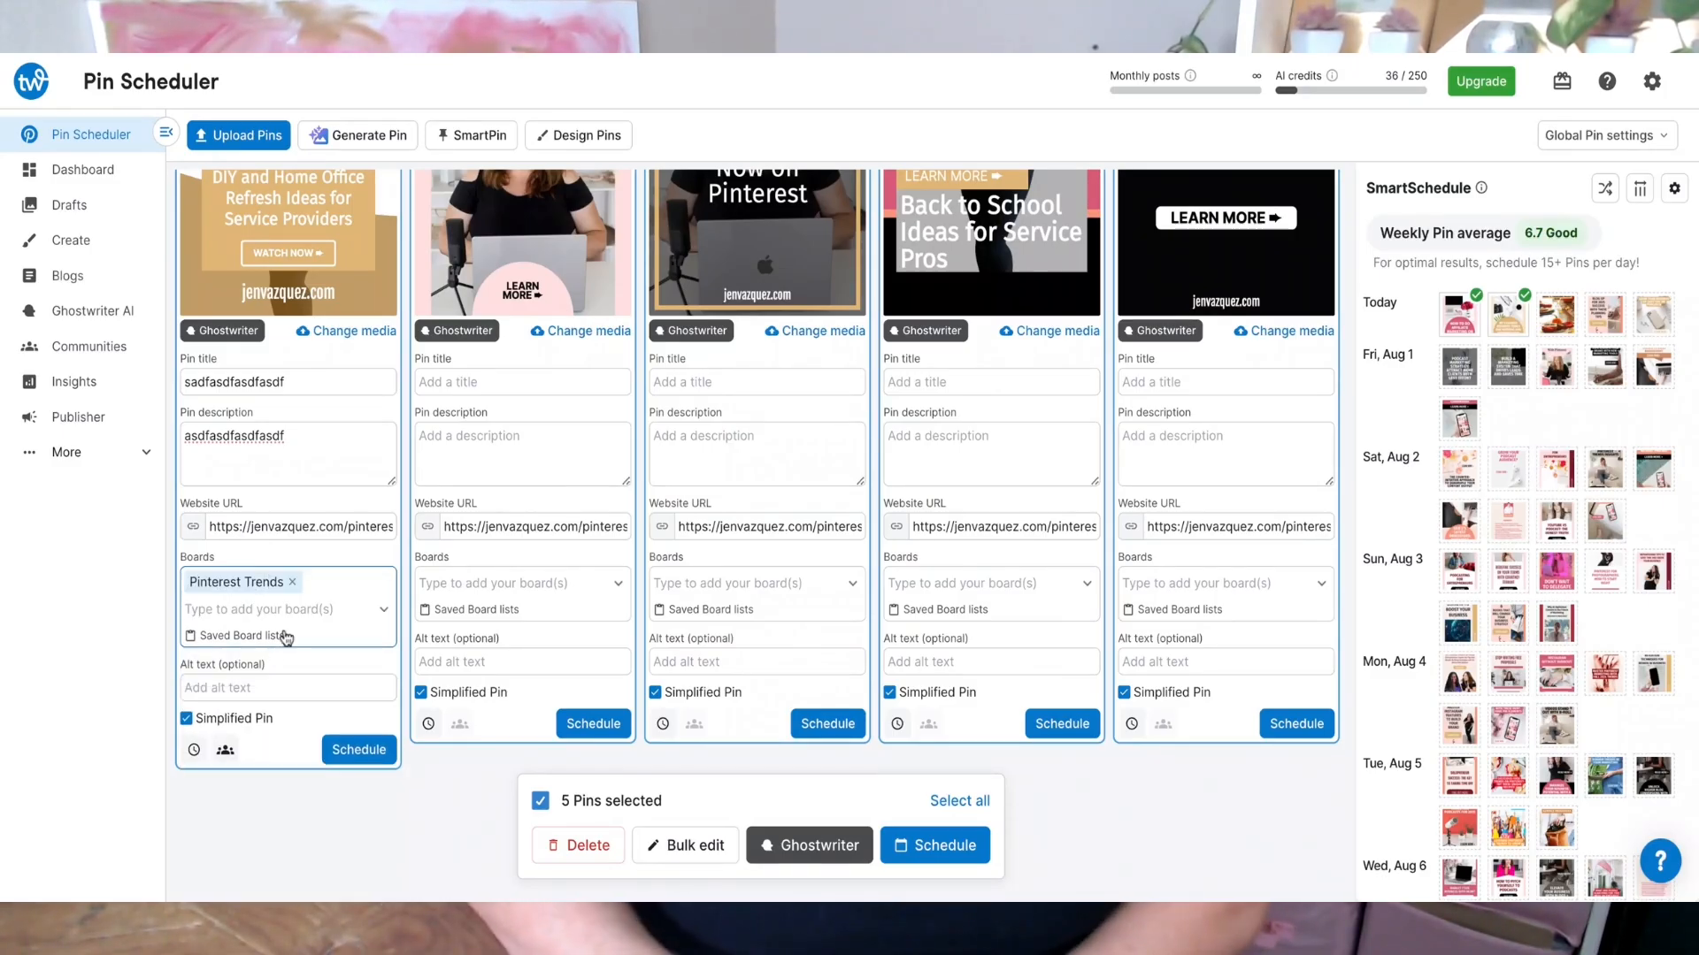
text(Pinterest marke)
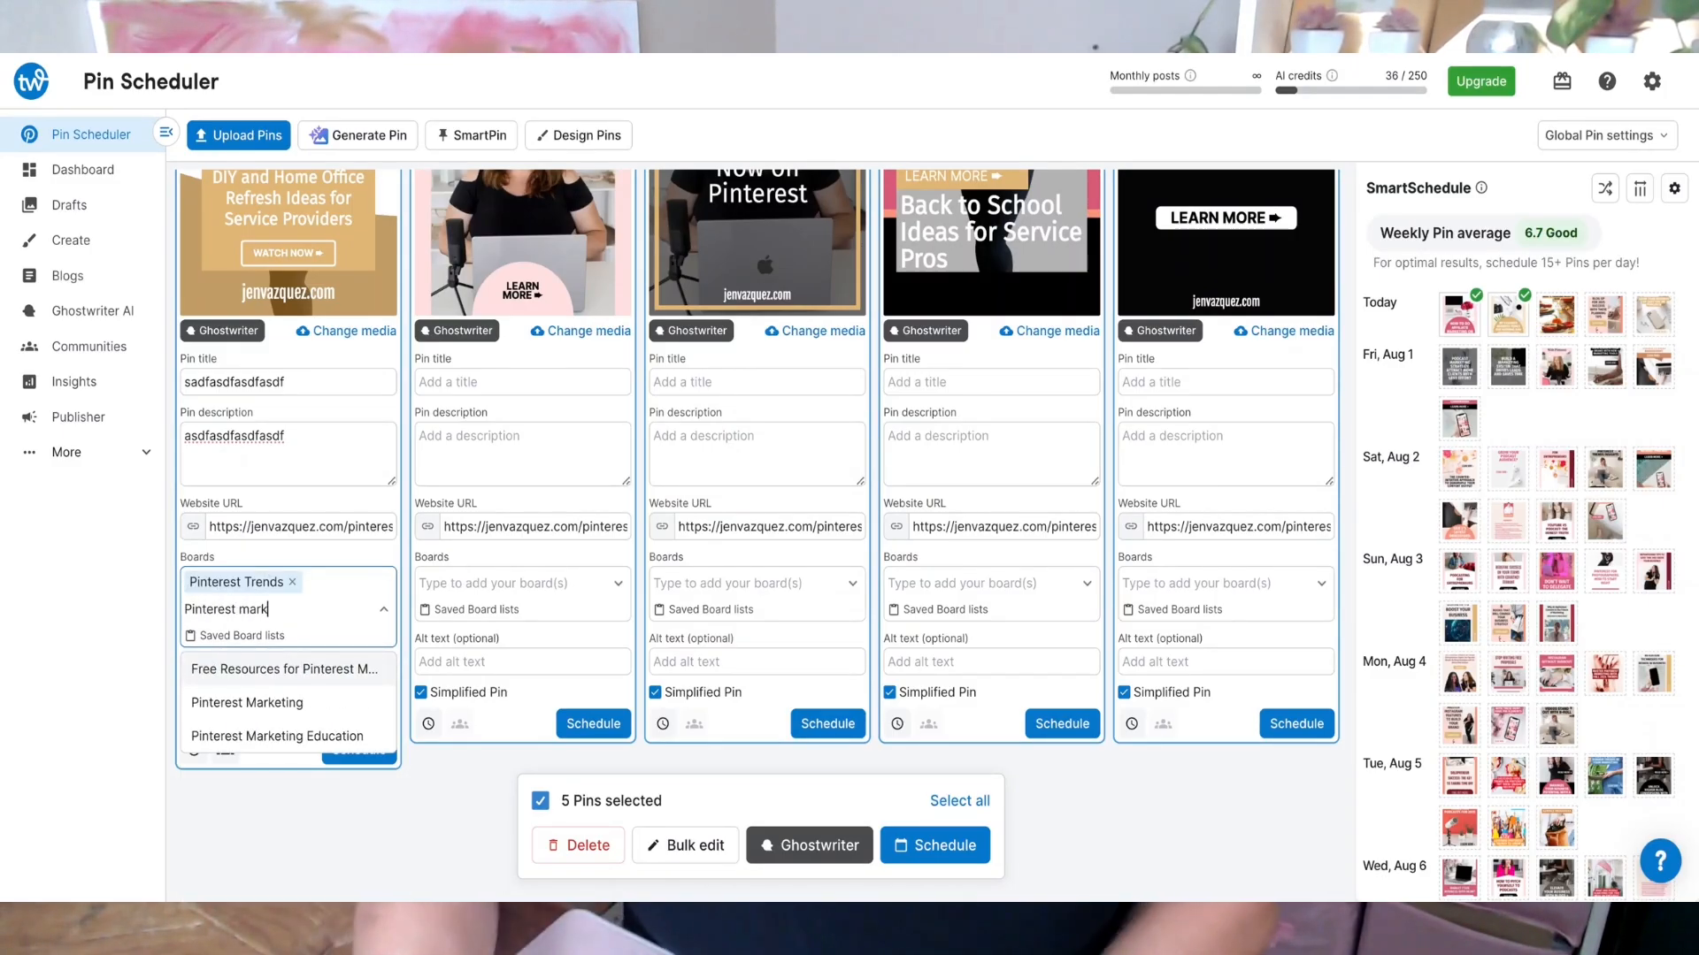
click(265, 703)
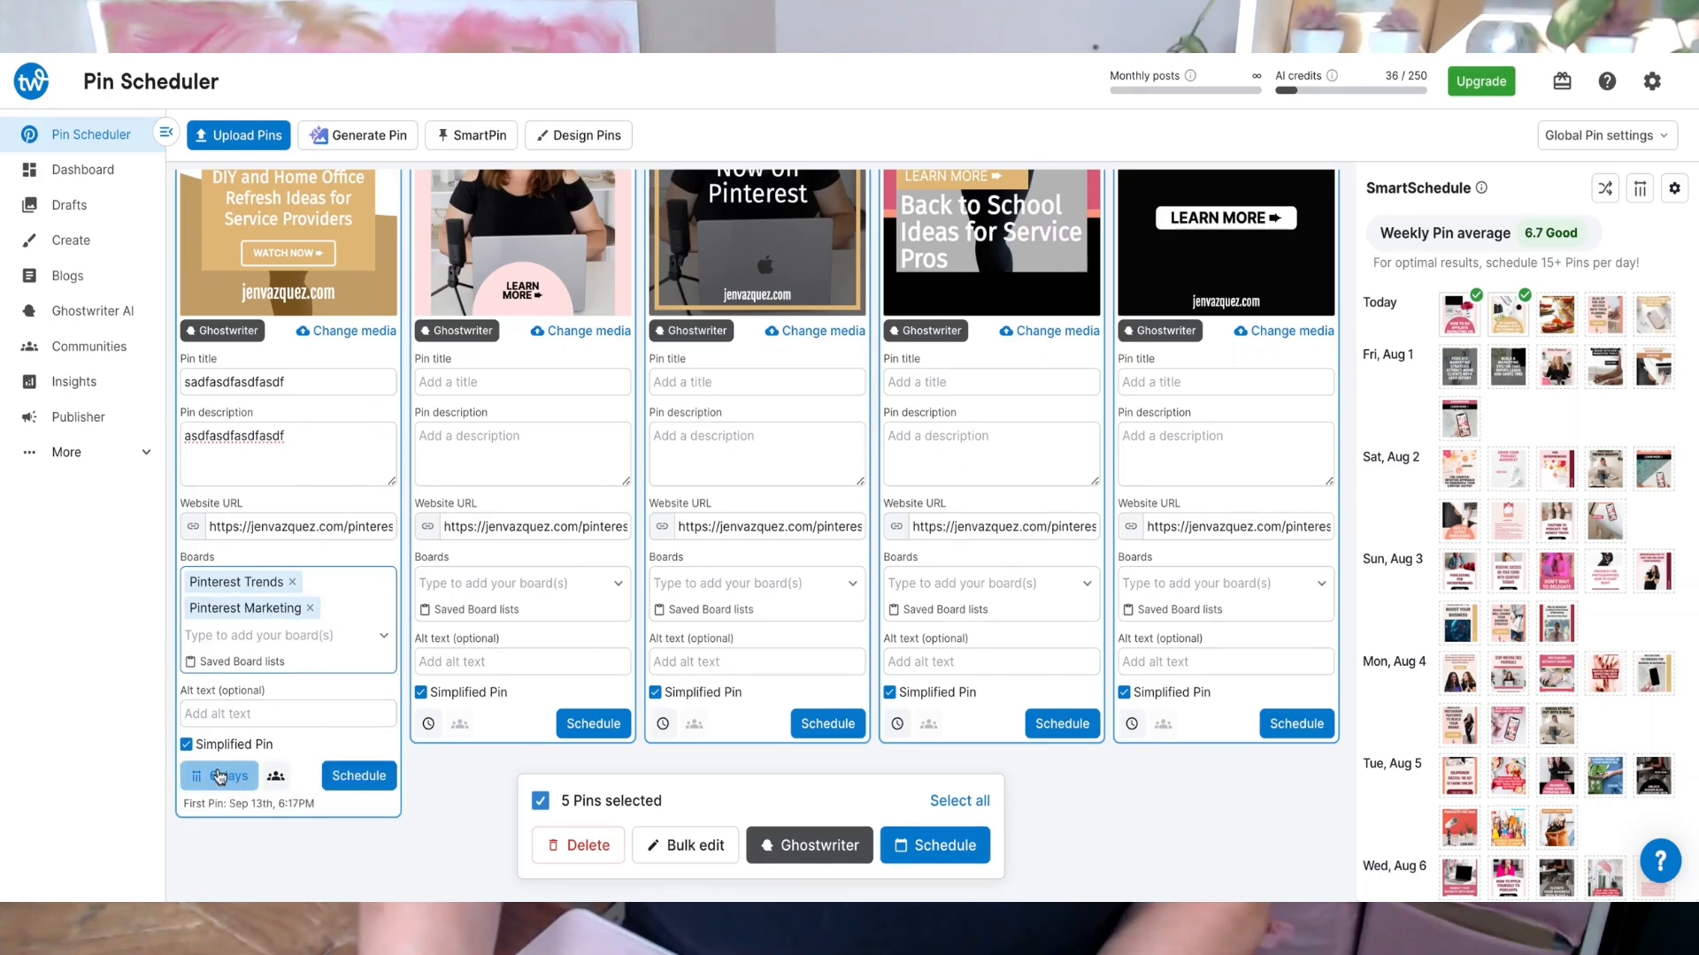
- Unlock all scheduled Pins in the SmartSchedule so they can be shuffled
scroll(220, 774, down, 2)
scroll(216, 766, down, 2)
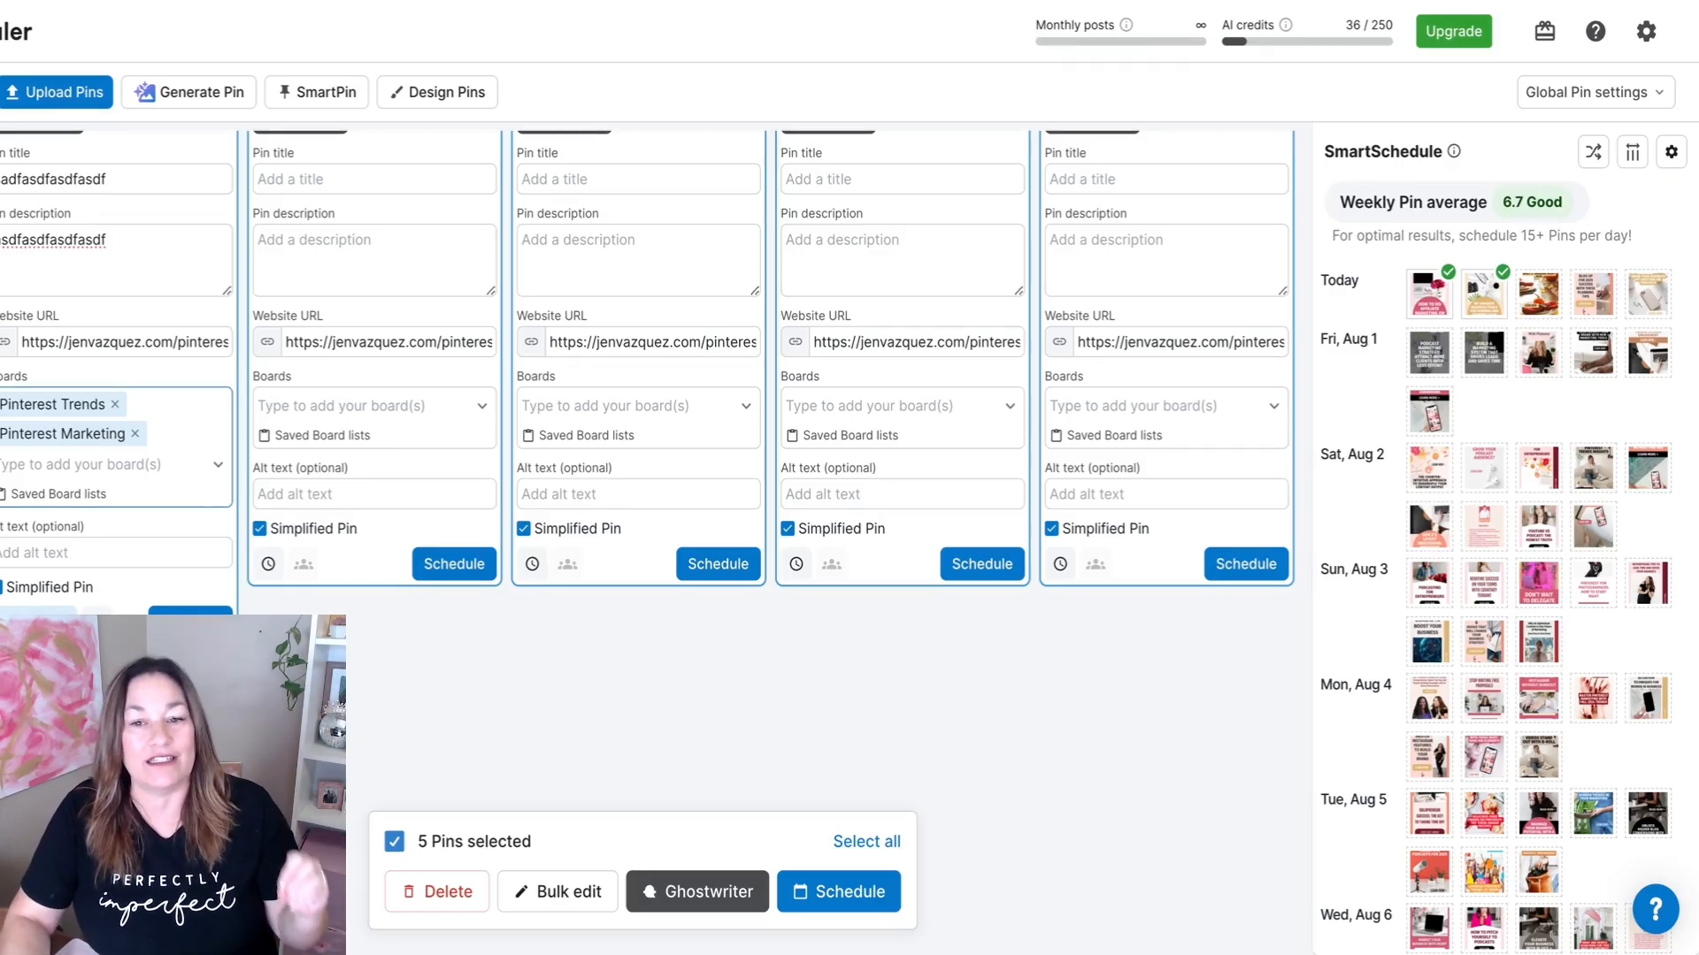
scroll(1482, 672, down, 10)
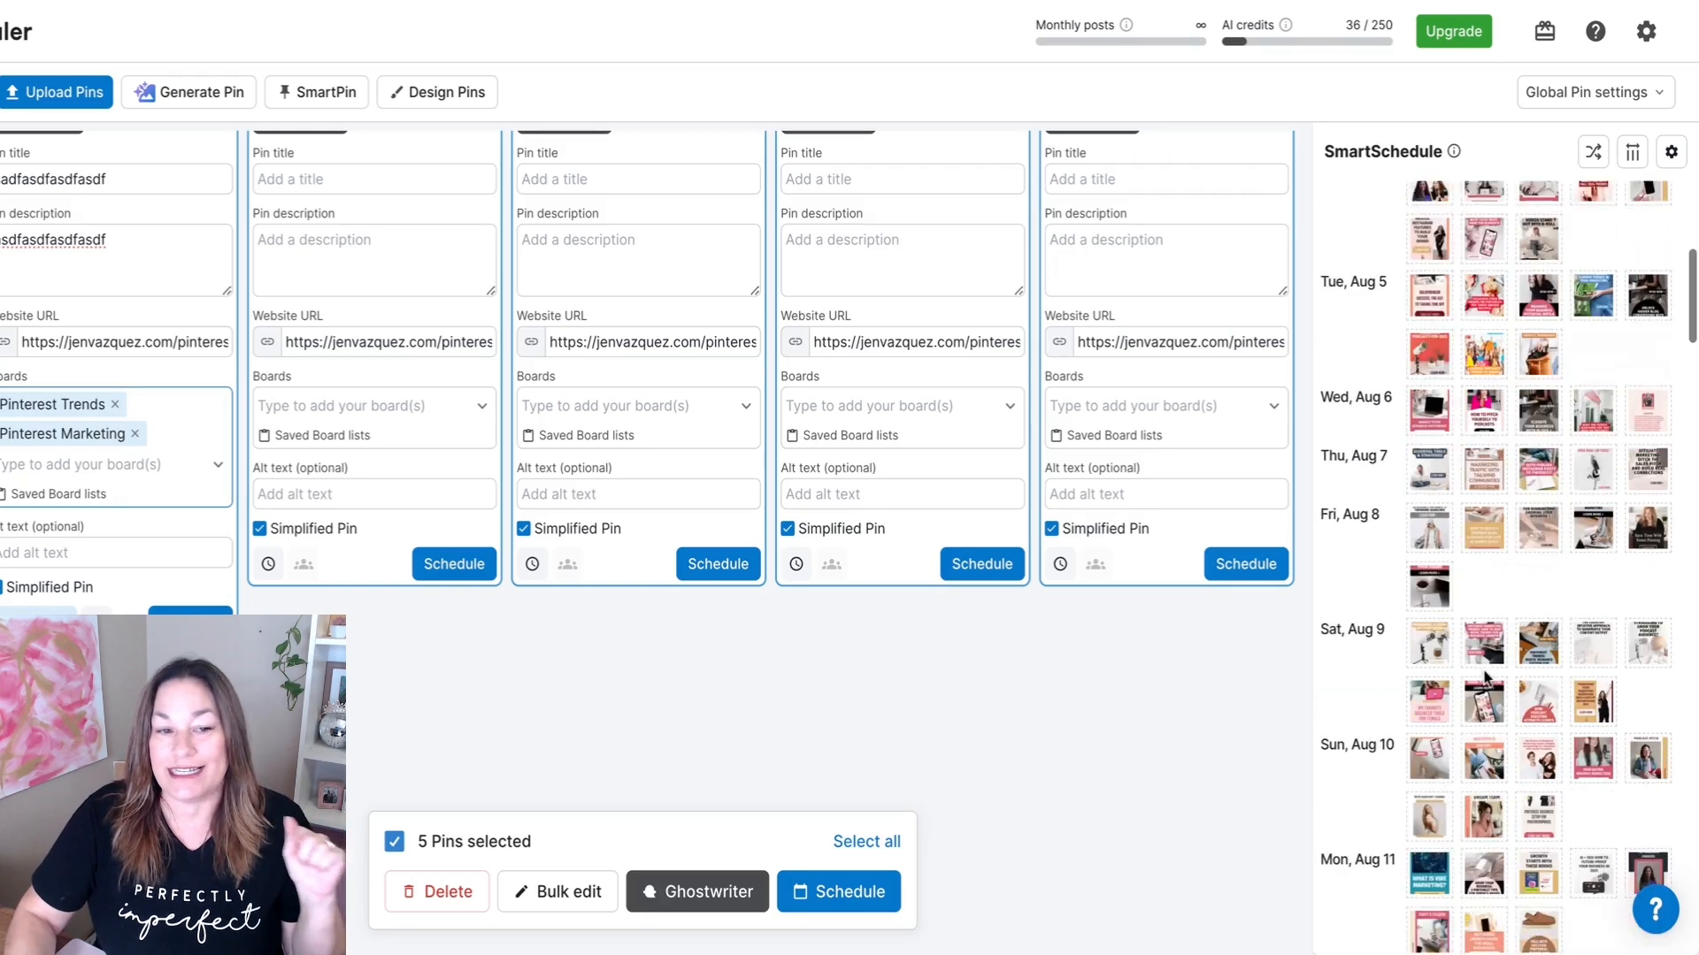
scroll(1483, 669, down, 3)
mouse_move(1483, 670)
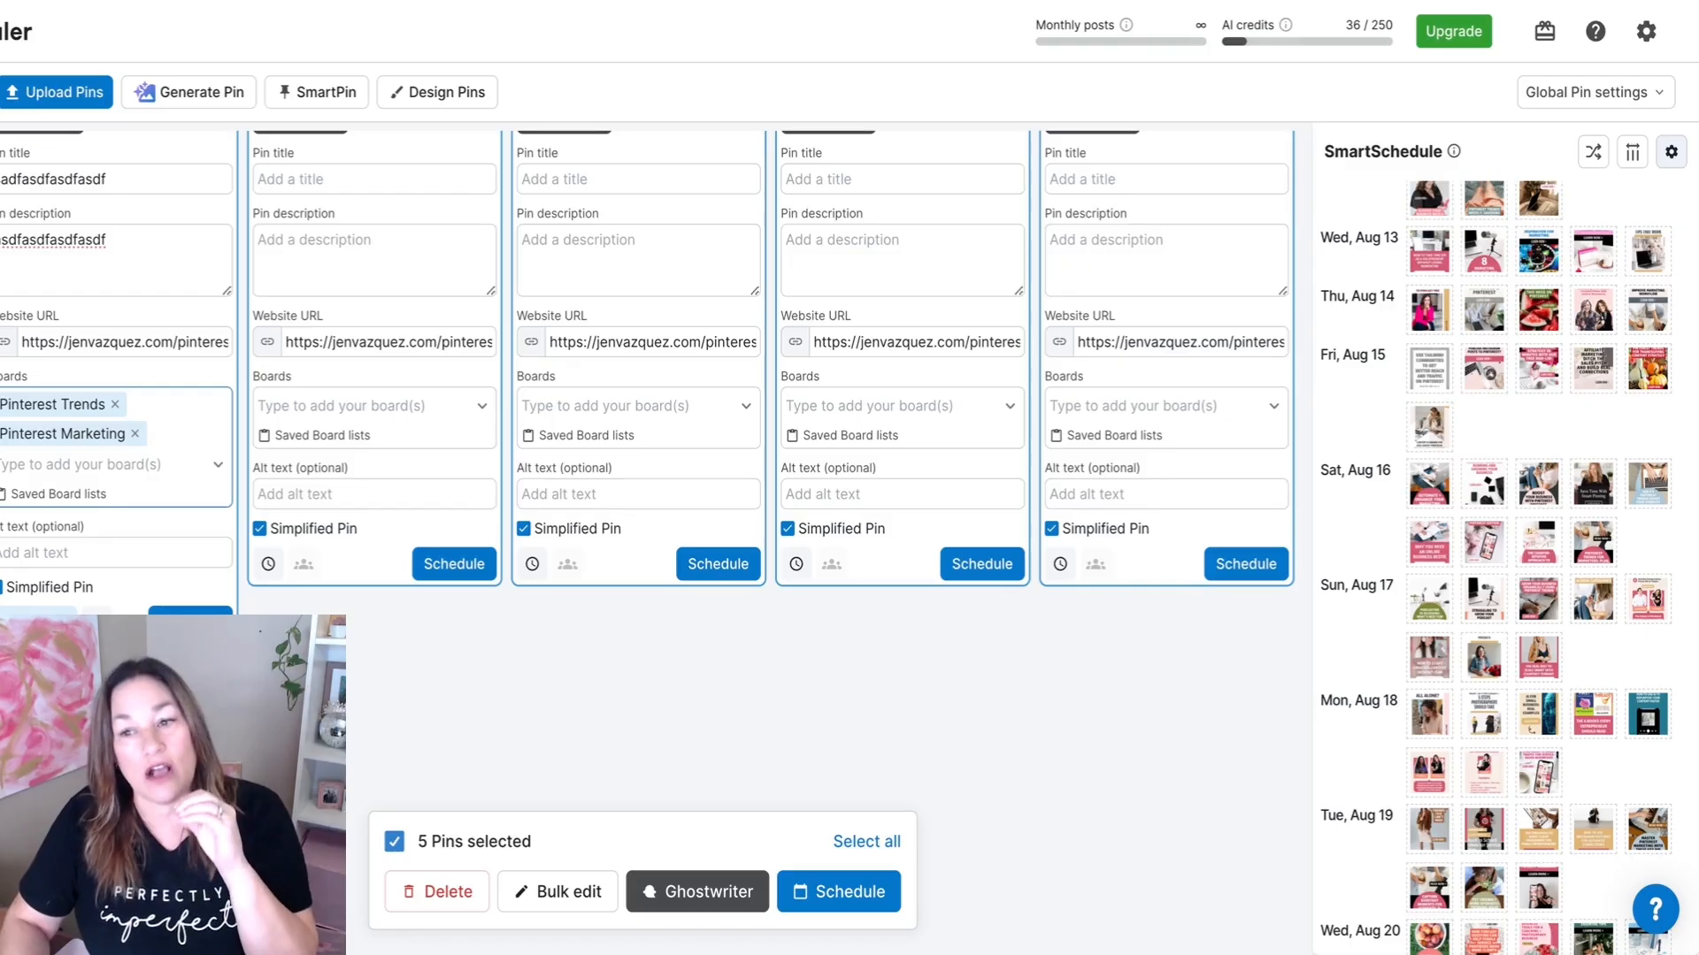
click(1671, 151)
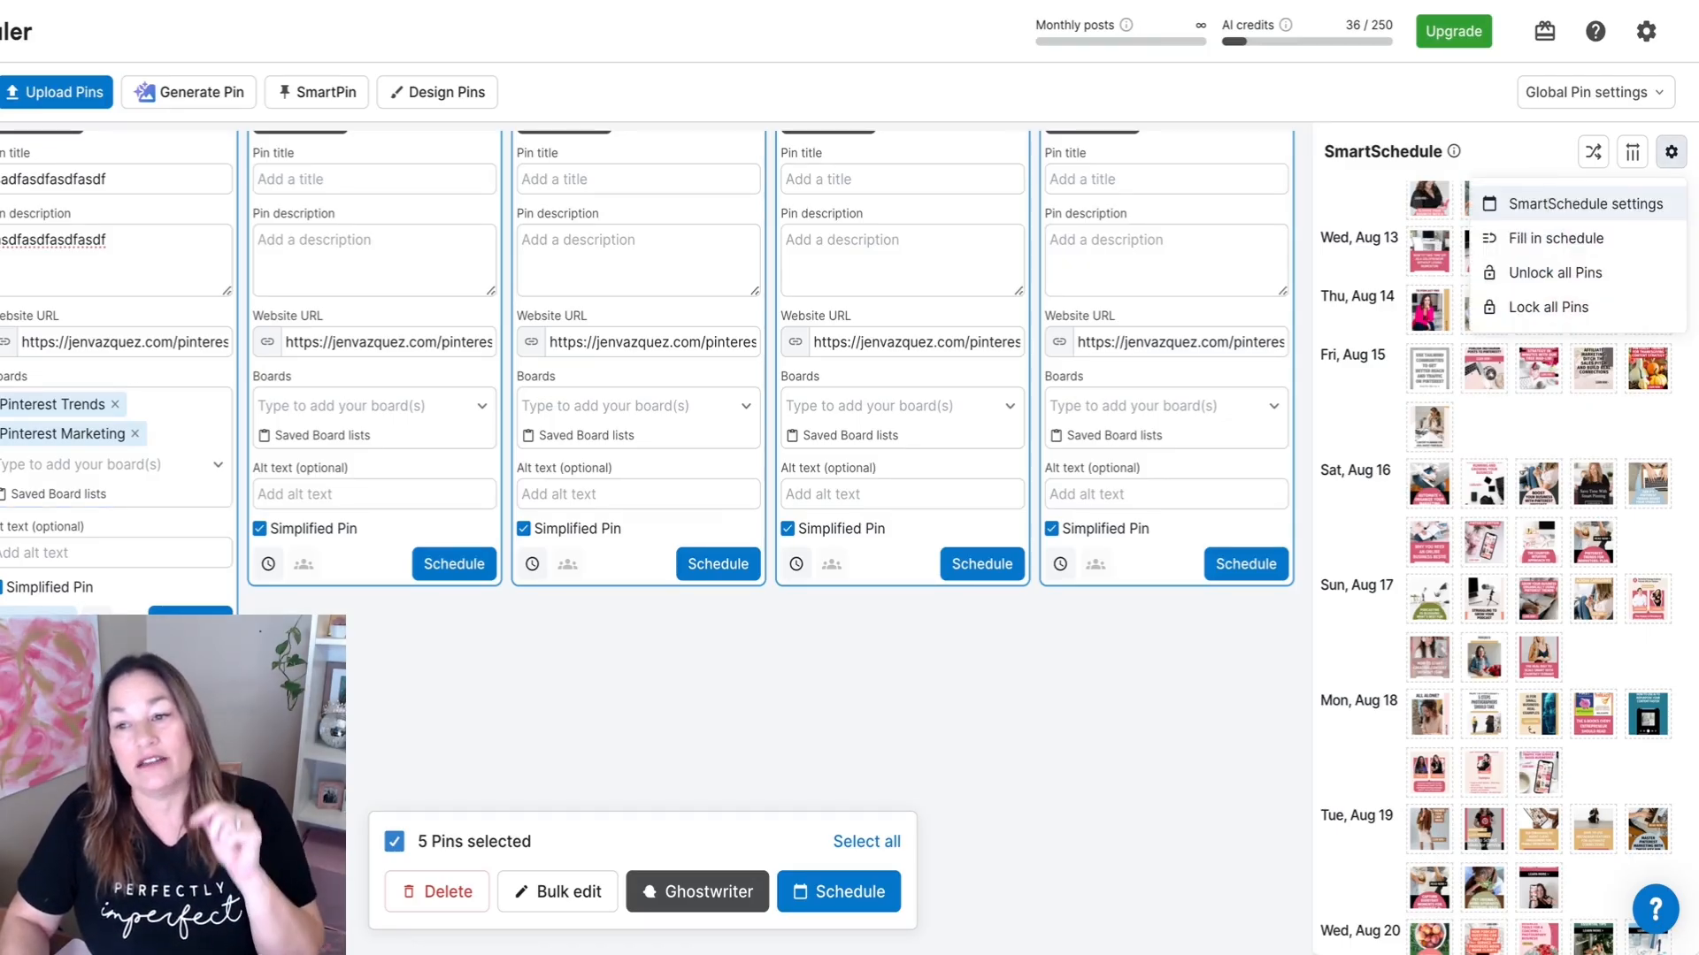
click(1590, 279)
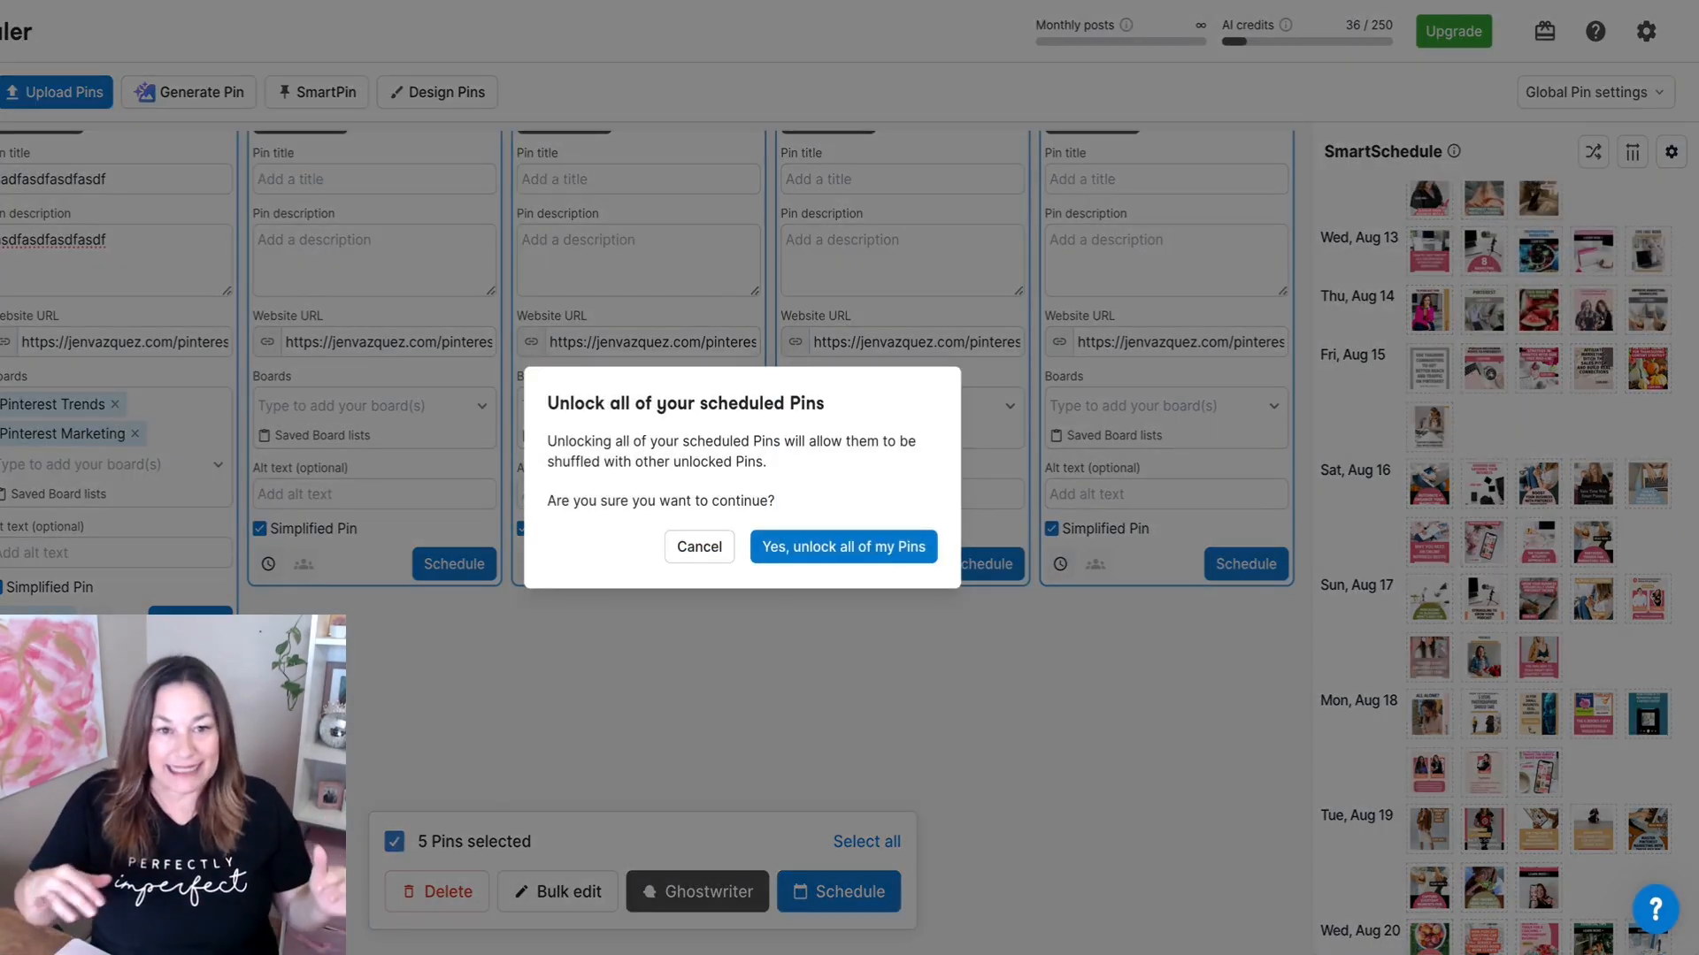
click(868, 548)
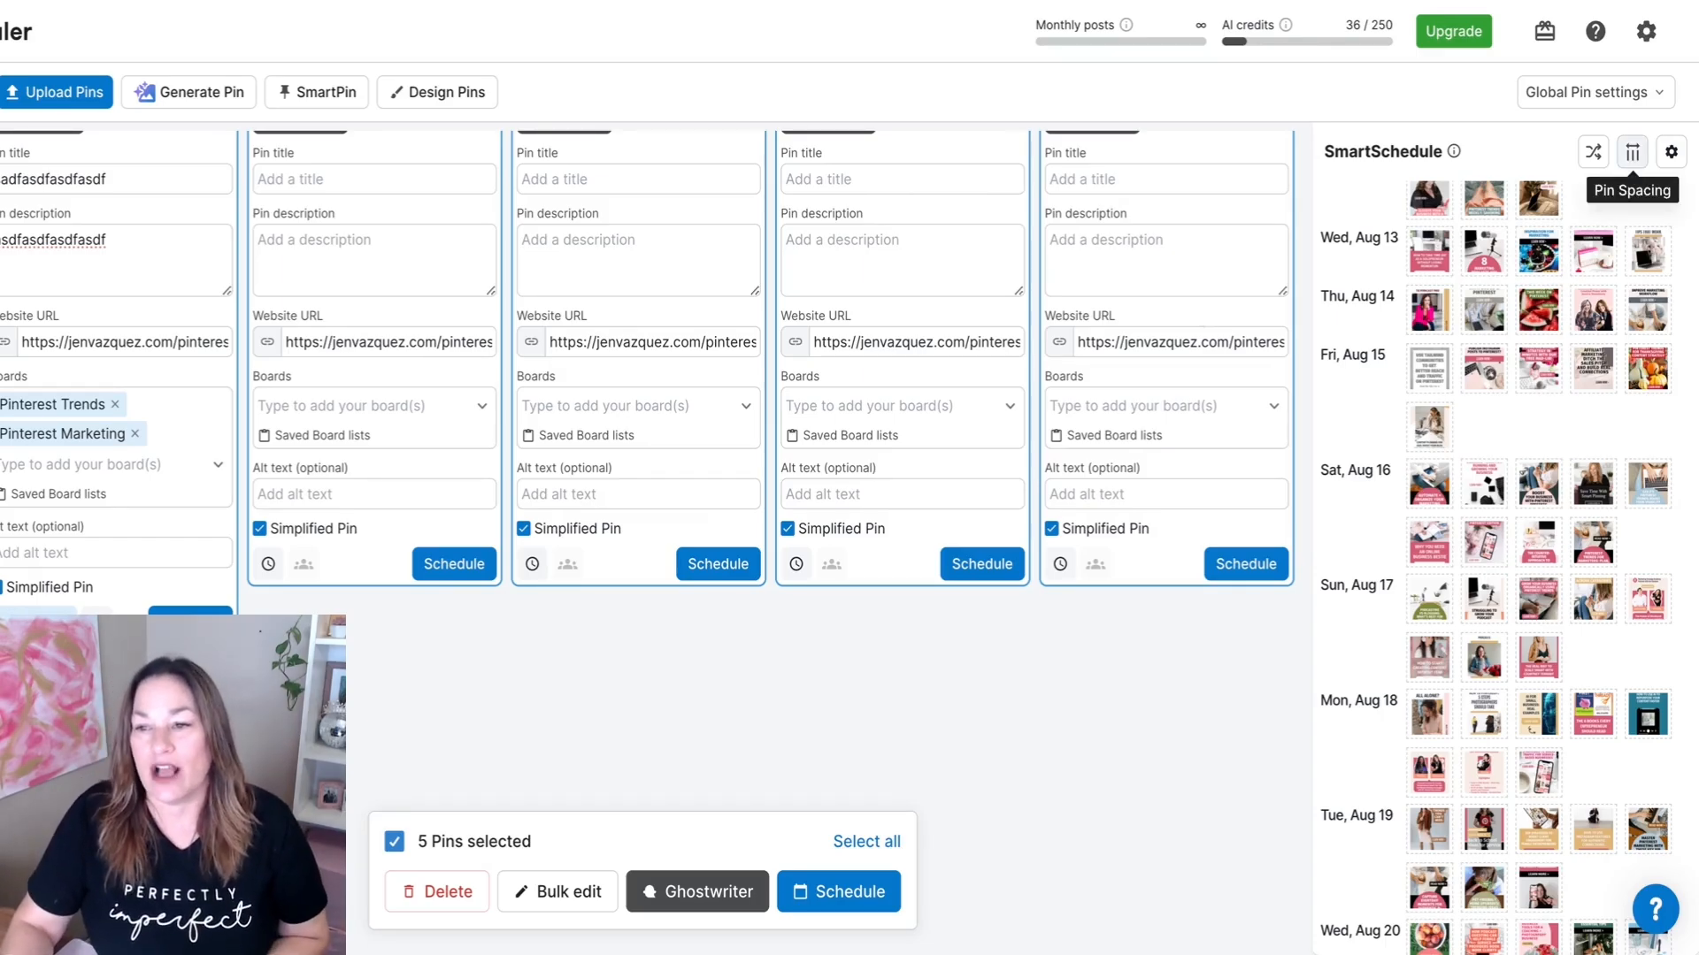
- Set the default Pin spacing for the same URL to 8 days, shifting currently scheduled Pins to abide by it
click(1632, 152)
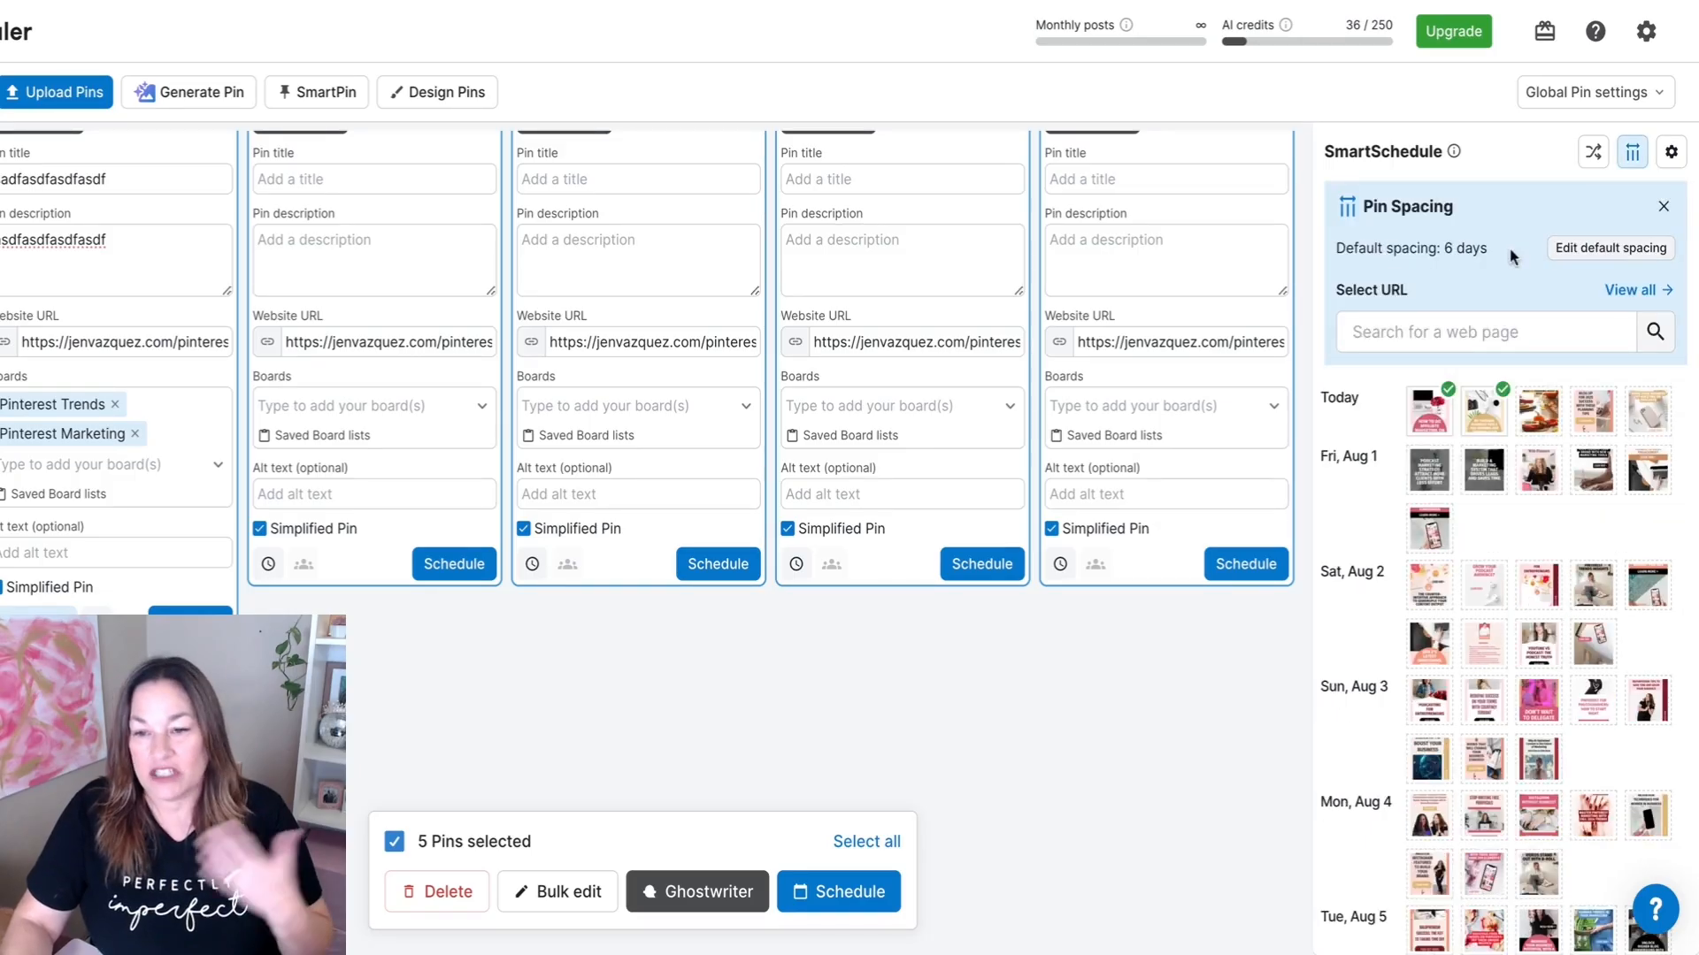
click(1593, 249)
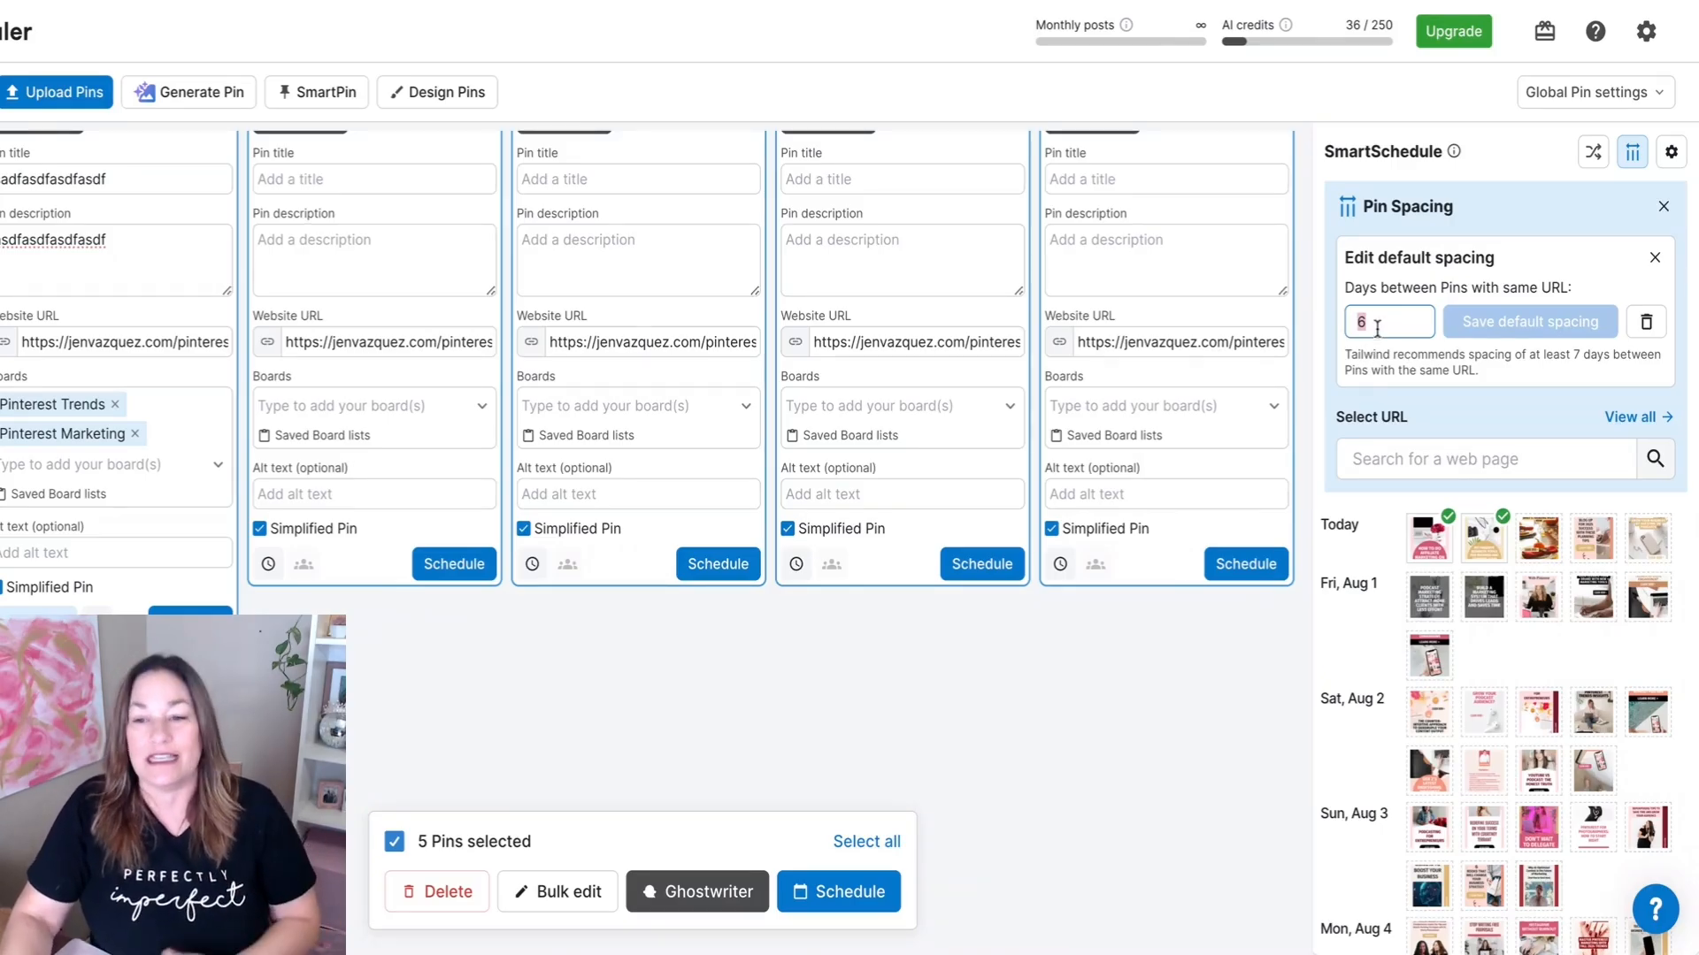
text(8)
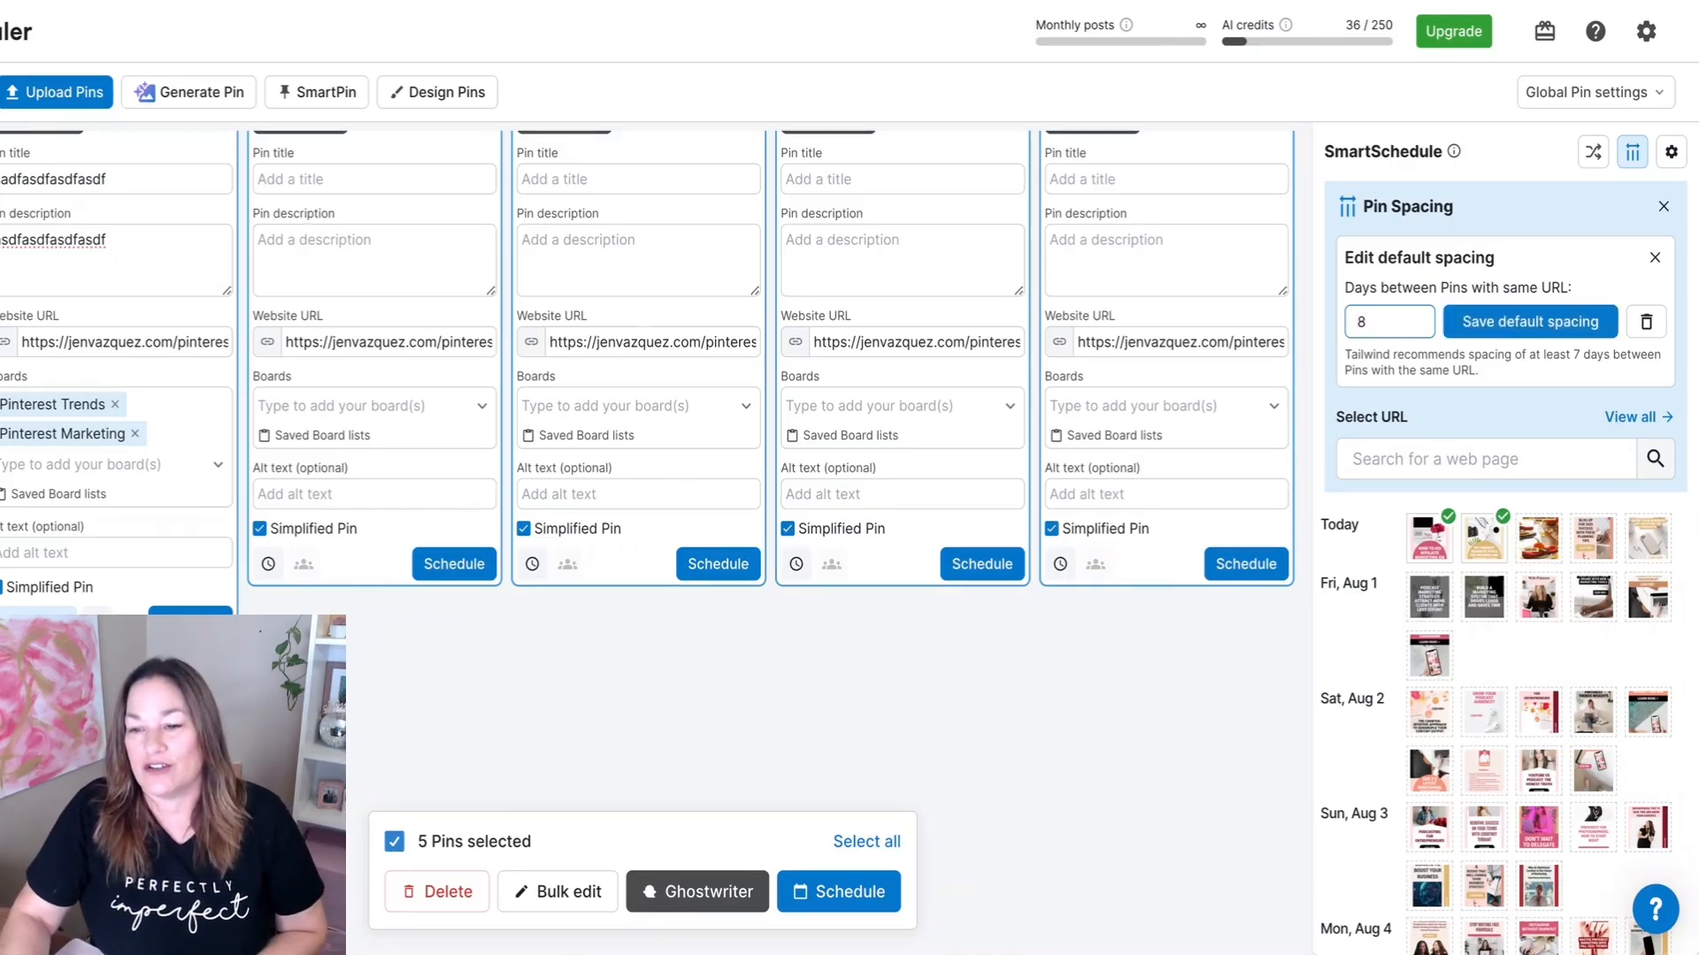
scroll(1452, 470, down, 3)
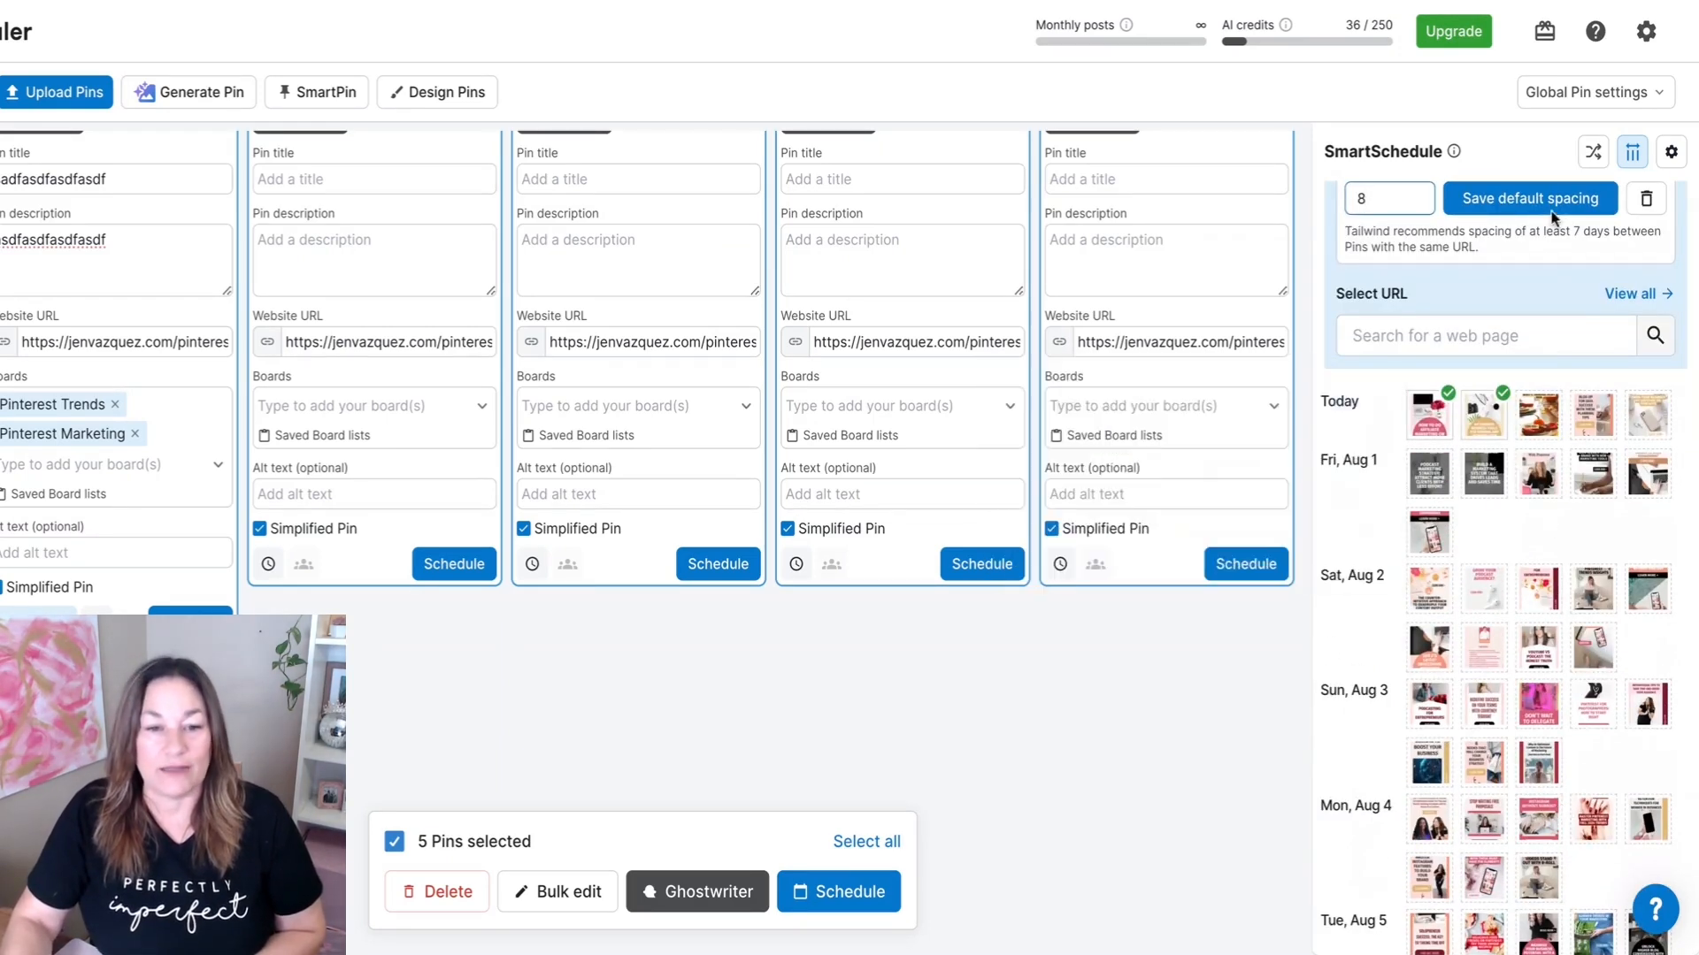
click(1540, 200)
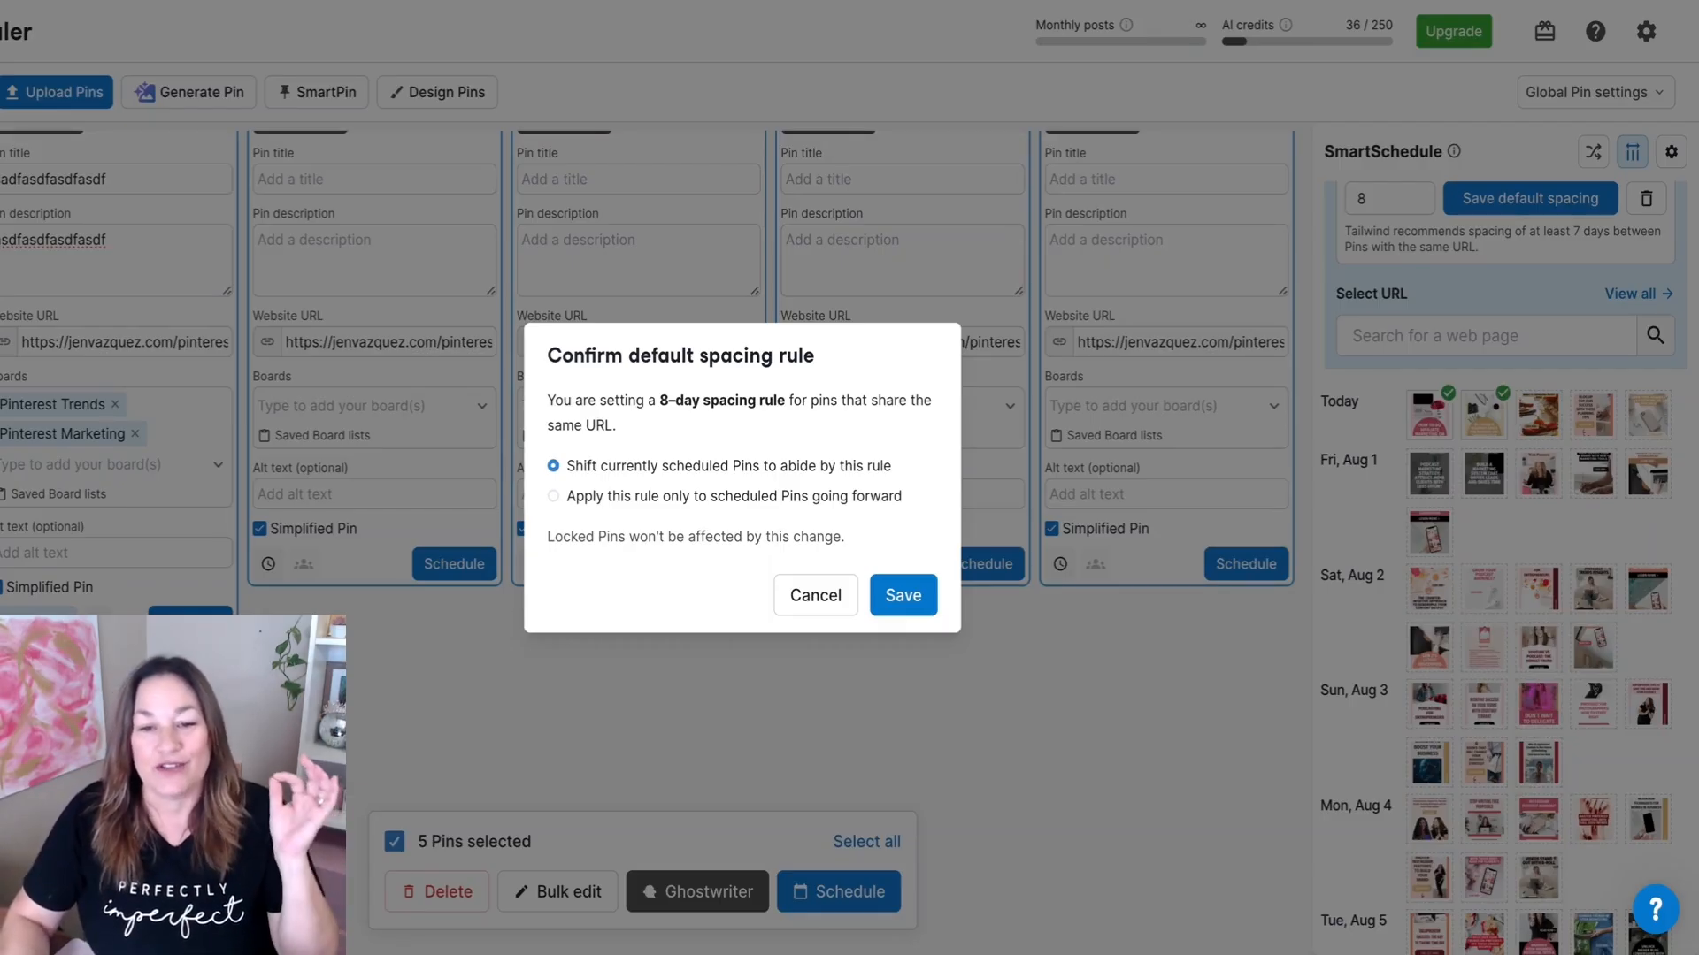
click(896, 602)
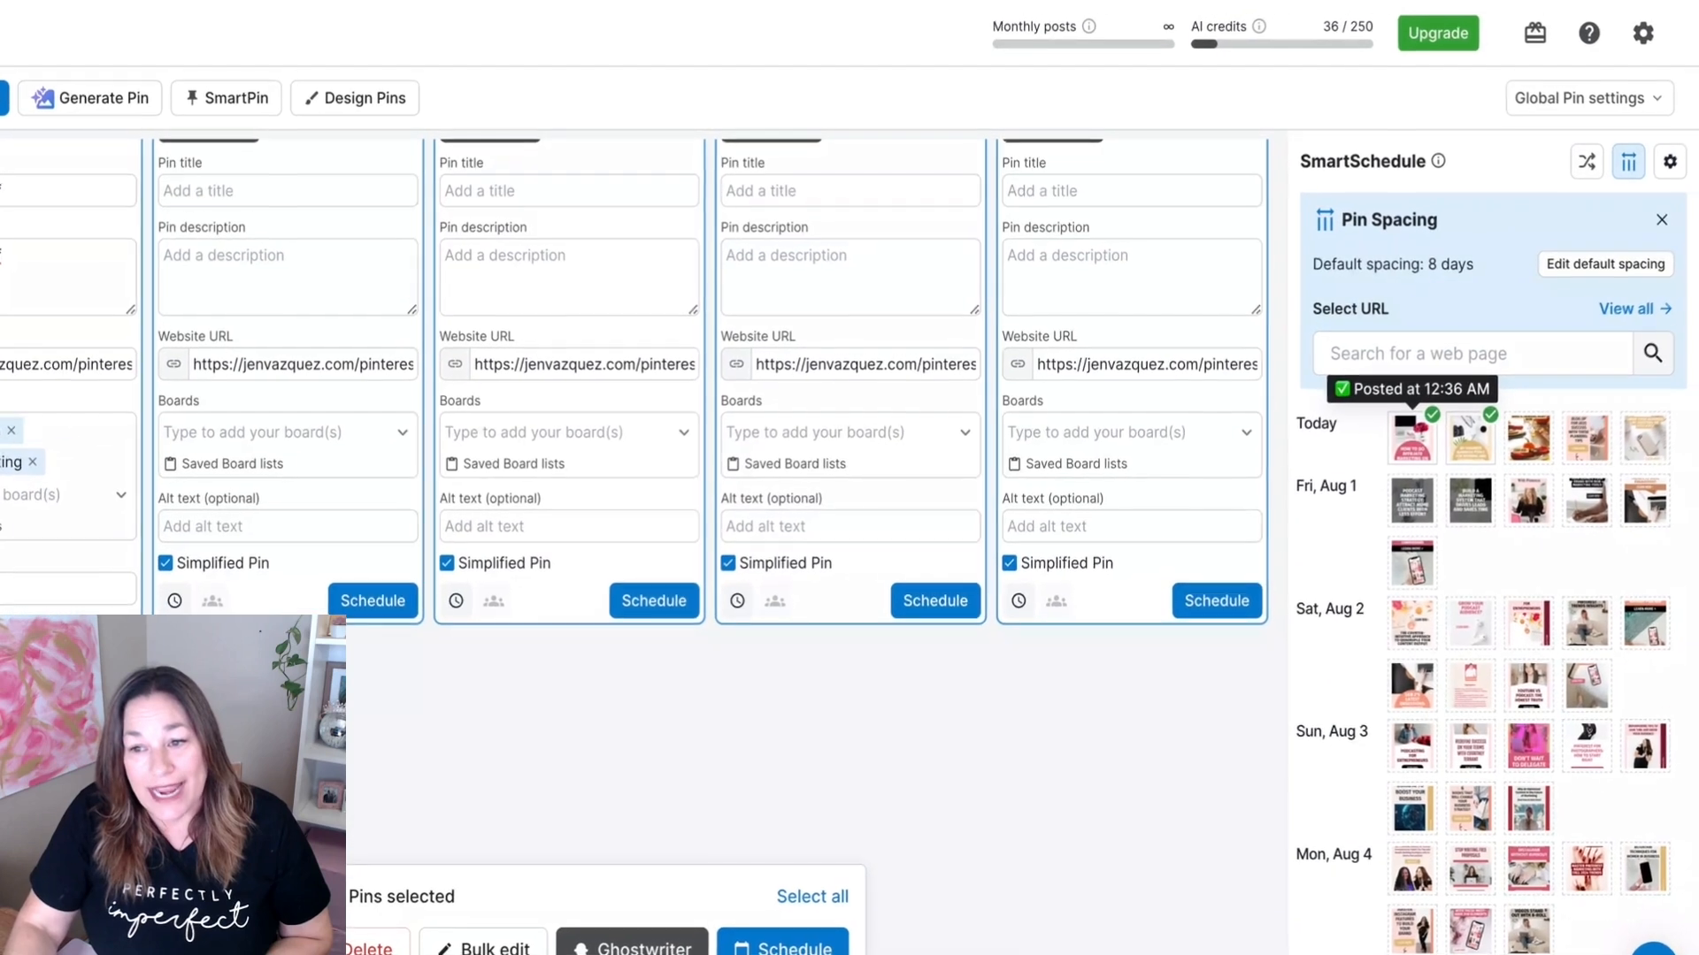
click(1584, 268)
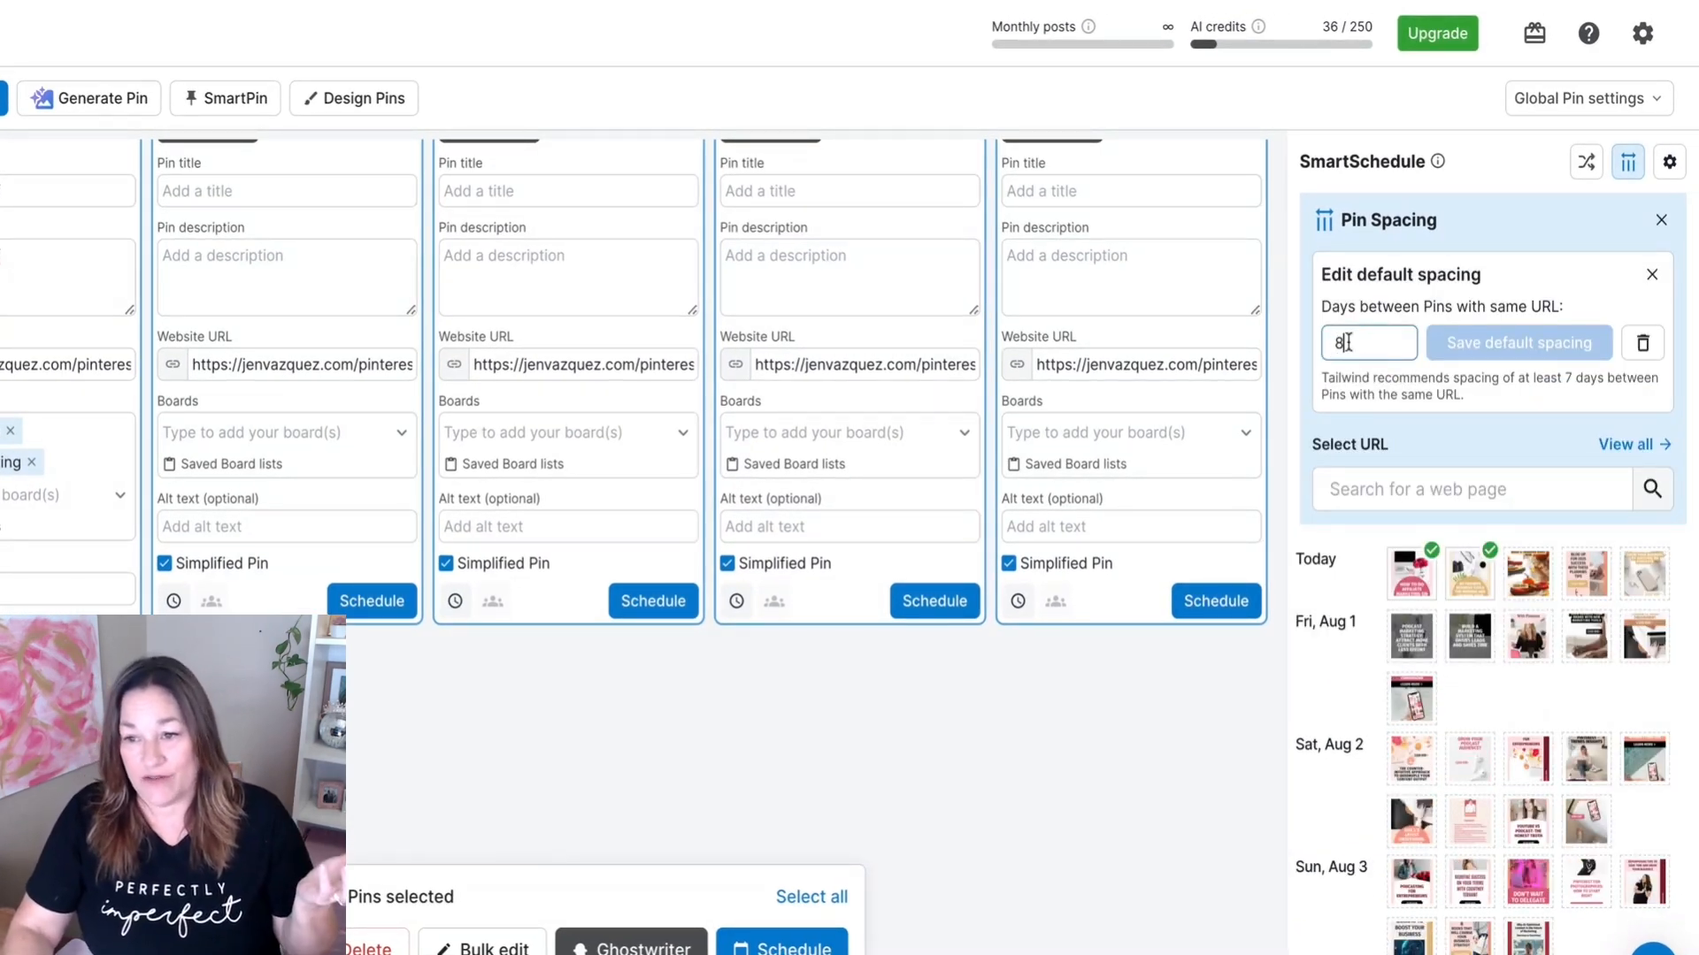
click(1651, 275)
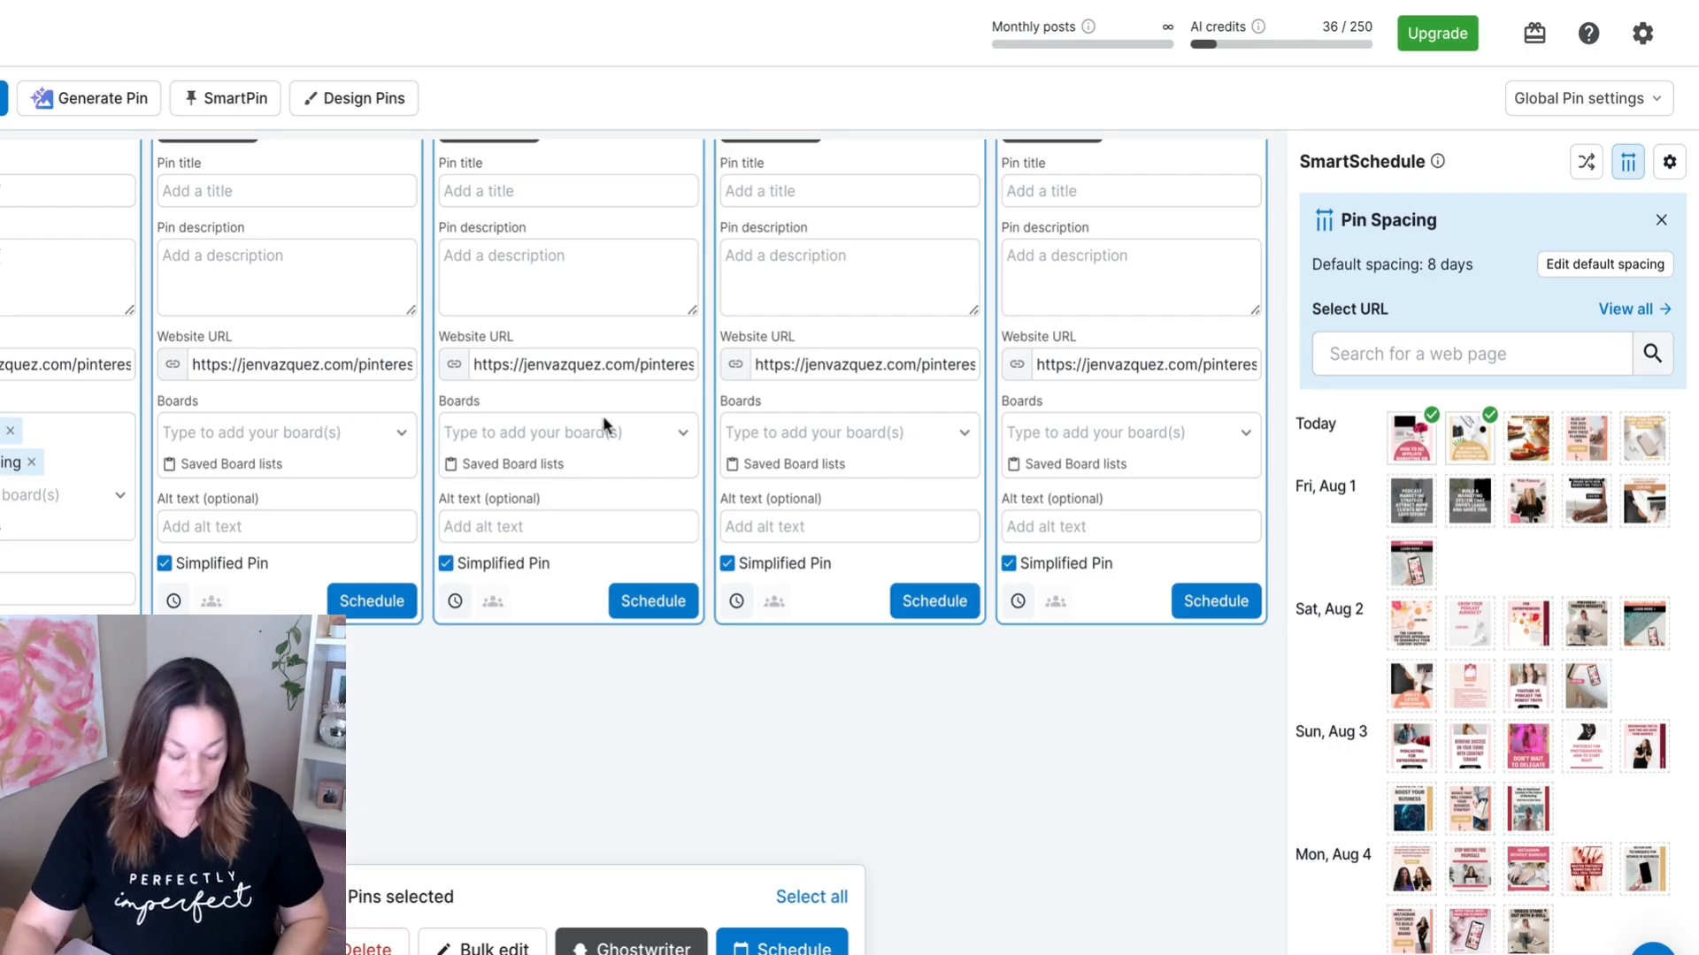
- Copy the first Pin's website URL and select that pinterest-trends-august-2025 page in Pin Spacing
triple_click(72, 367)
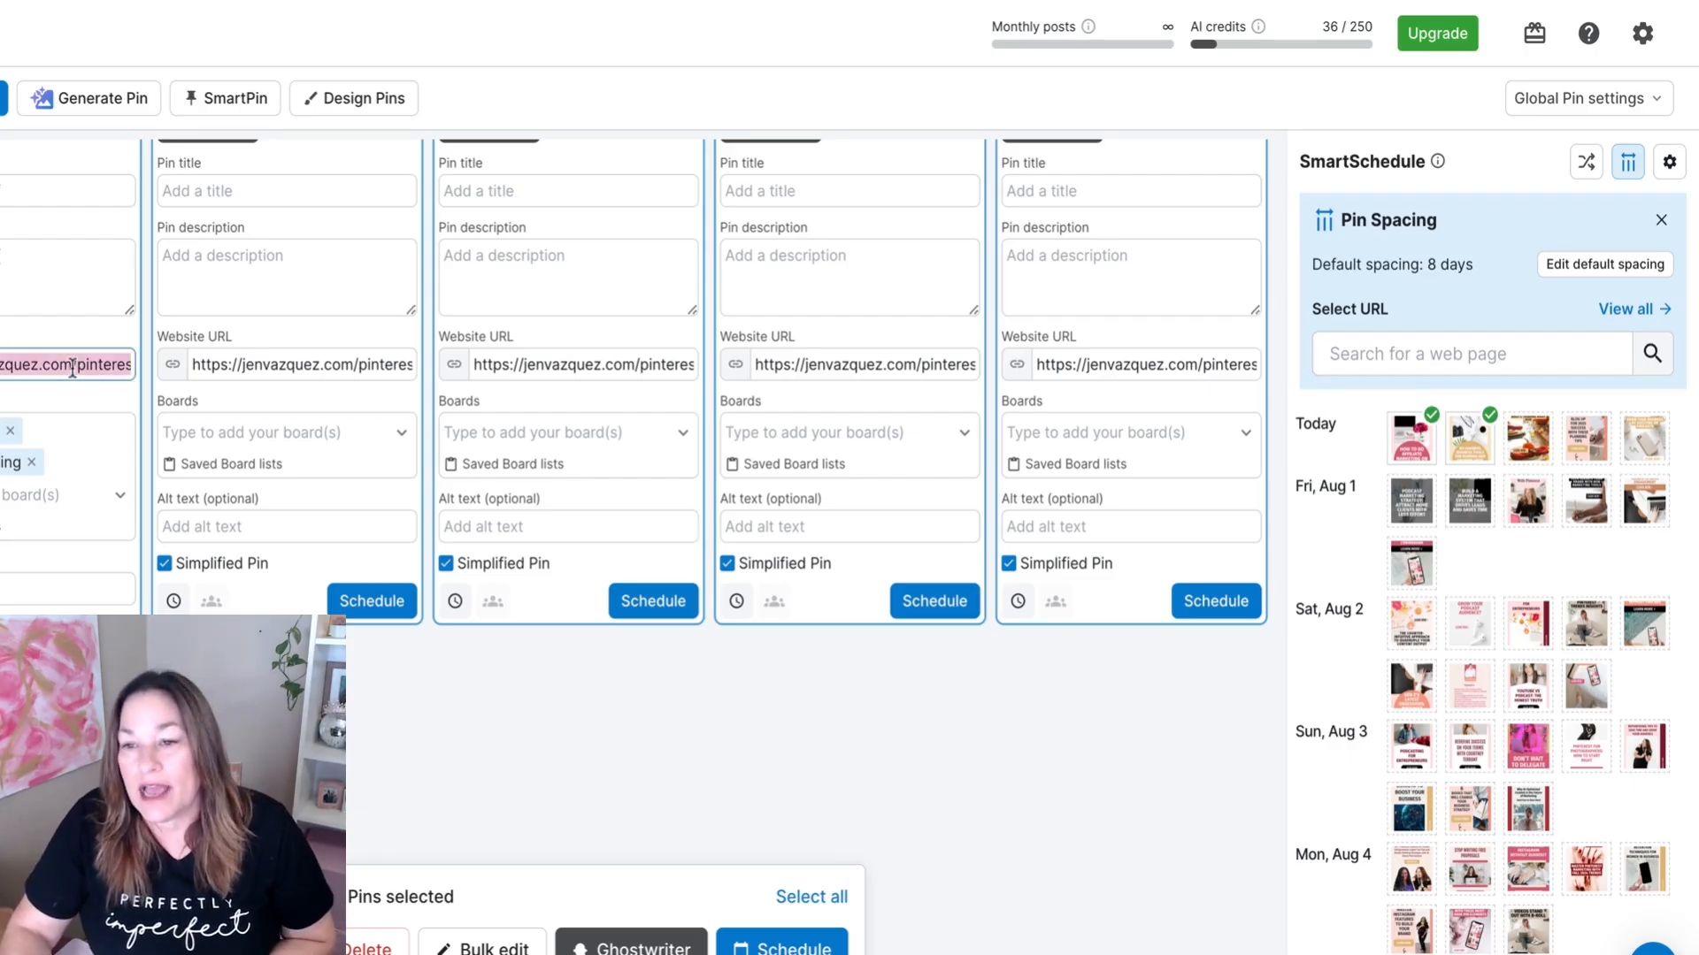
click(1449, 355)
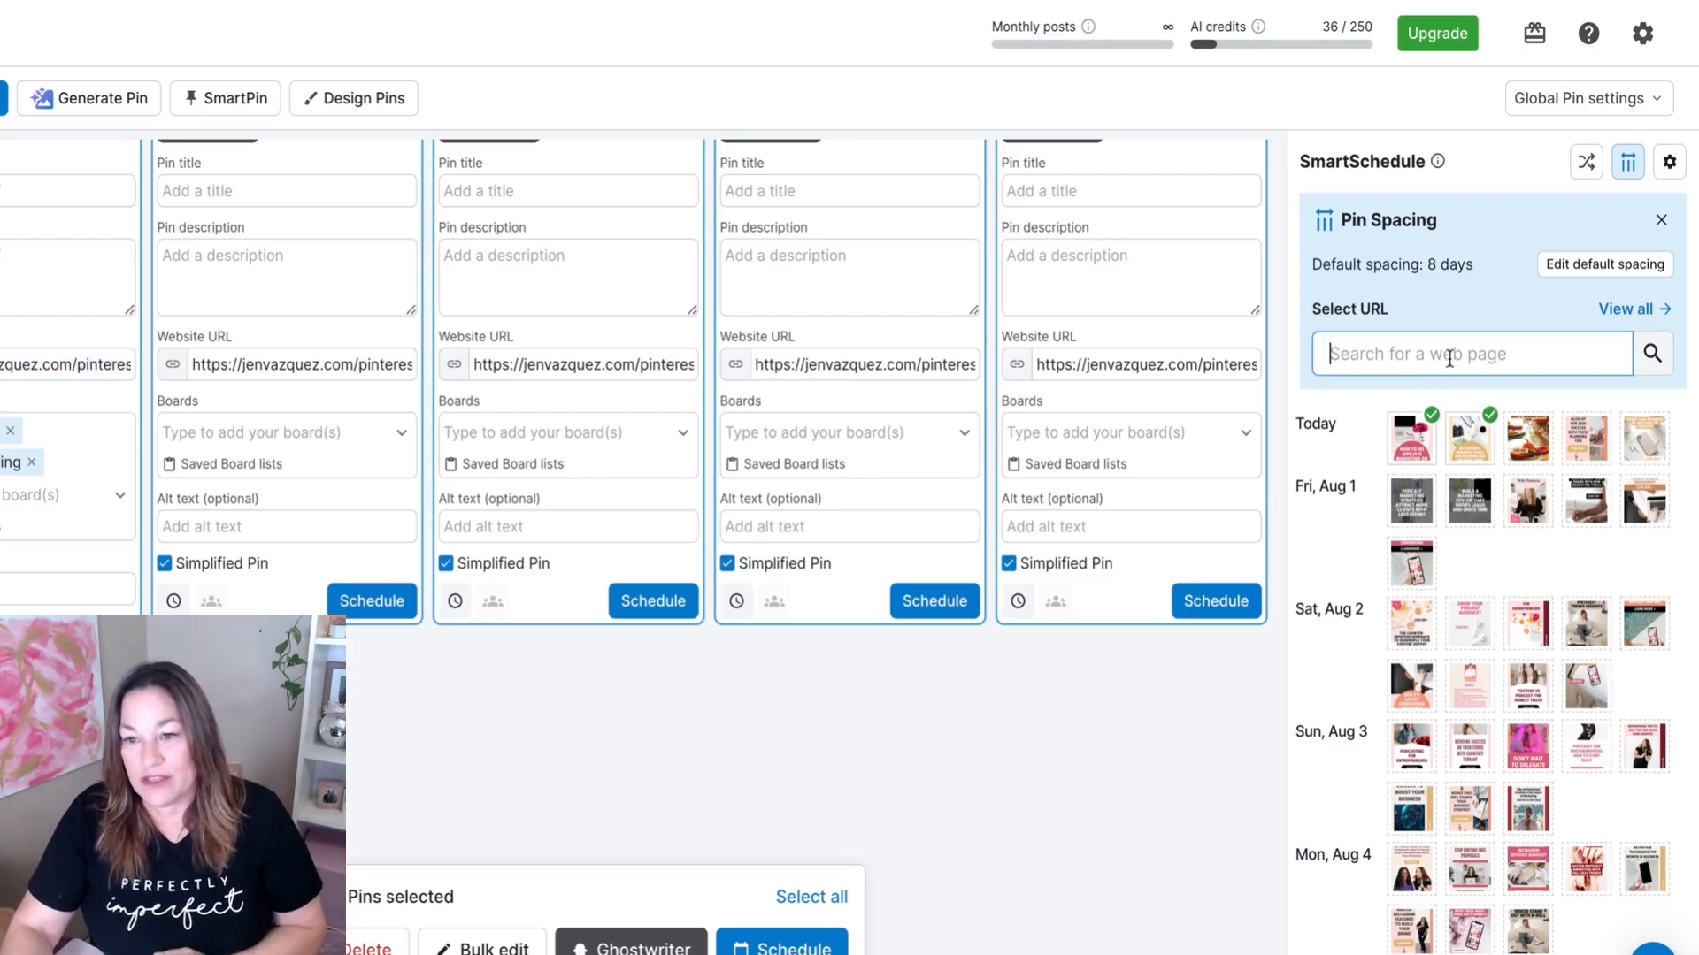
key(ctrl+v)
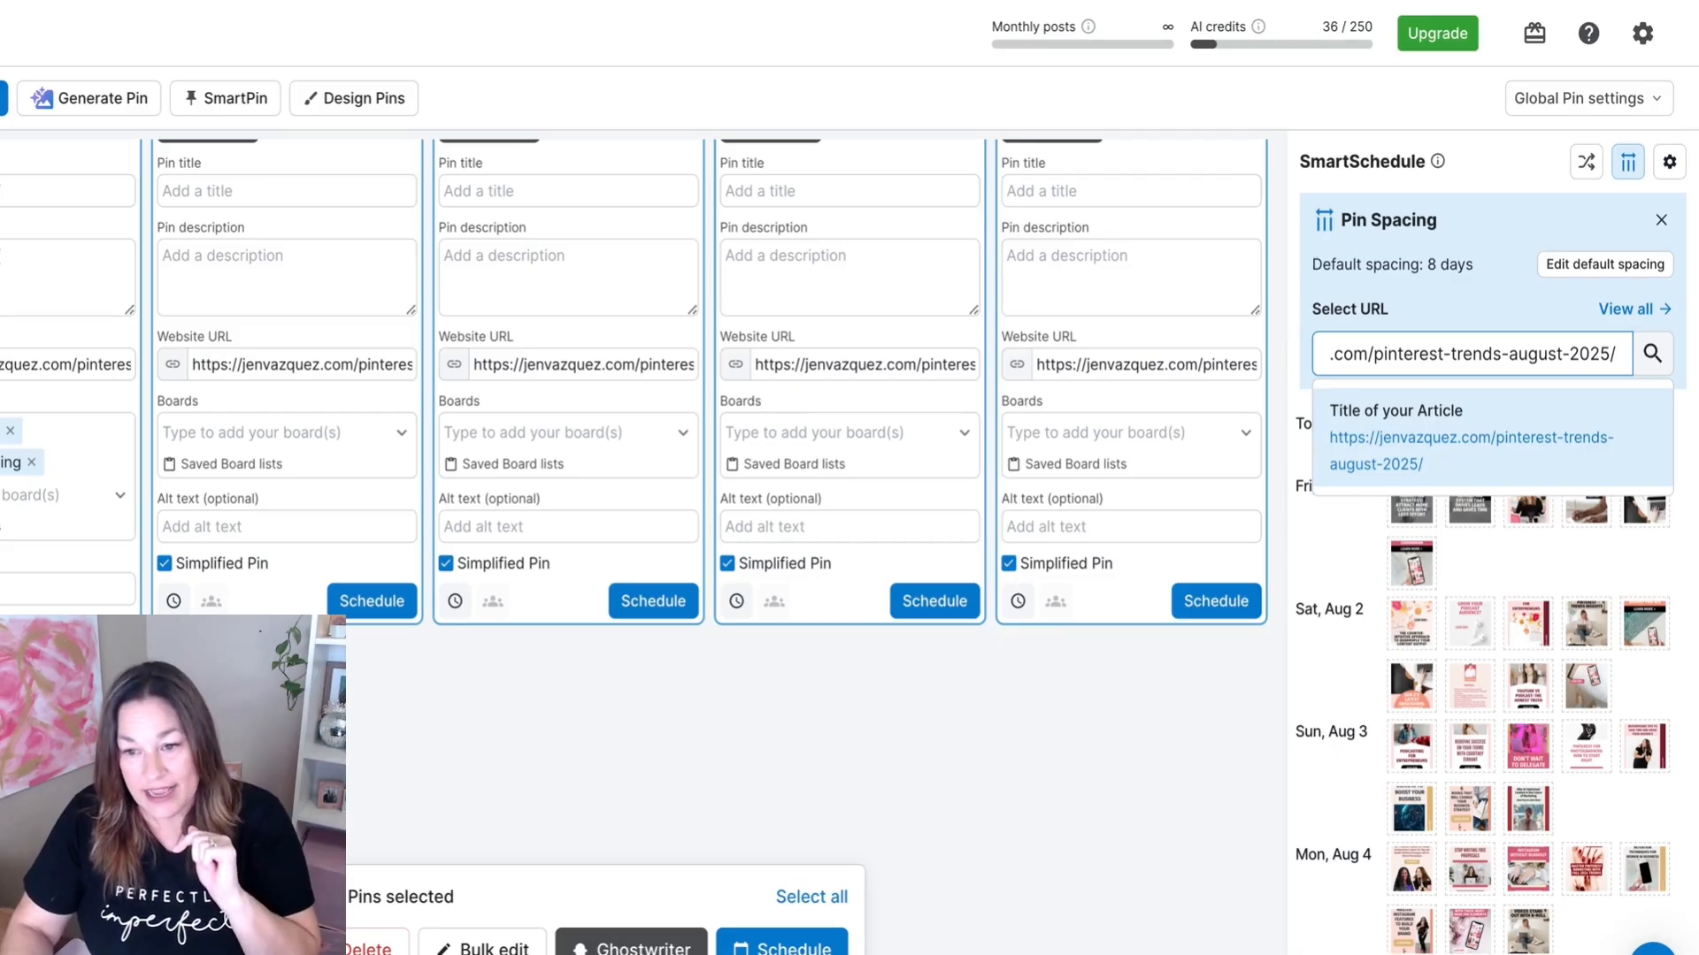
key(Return)
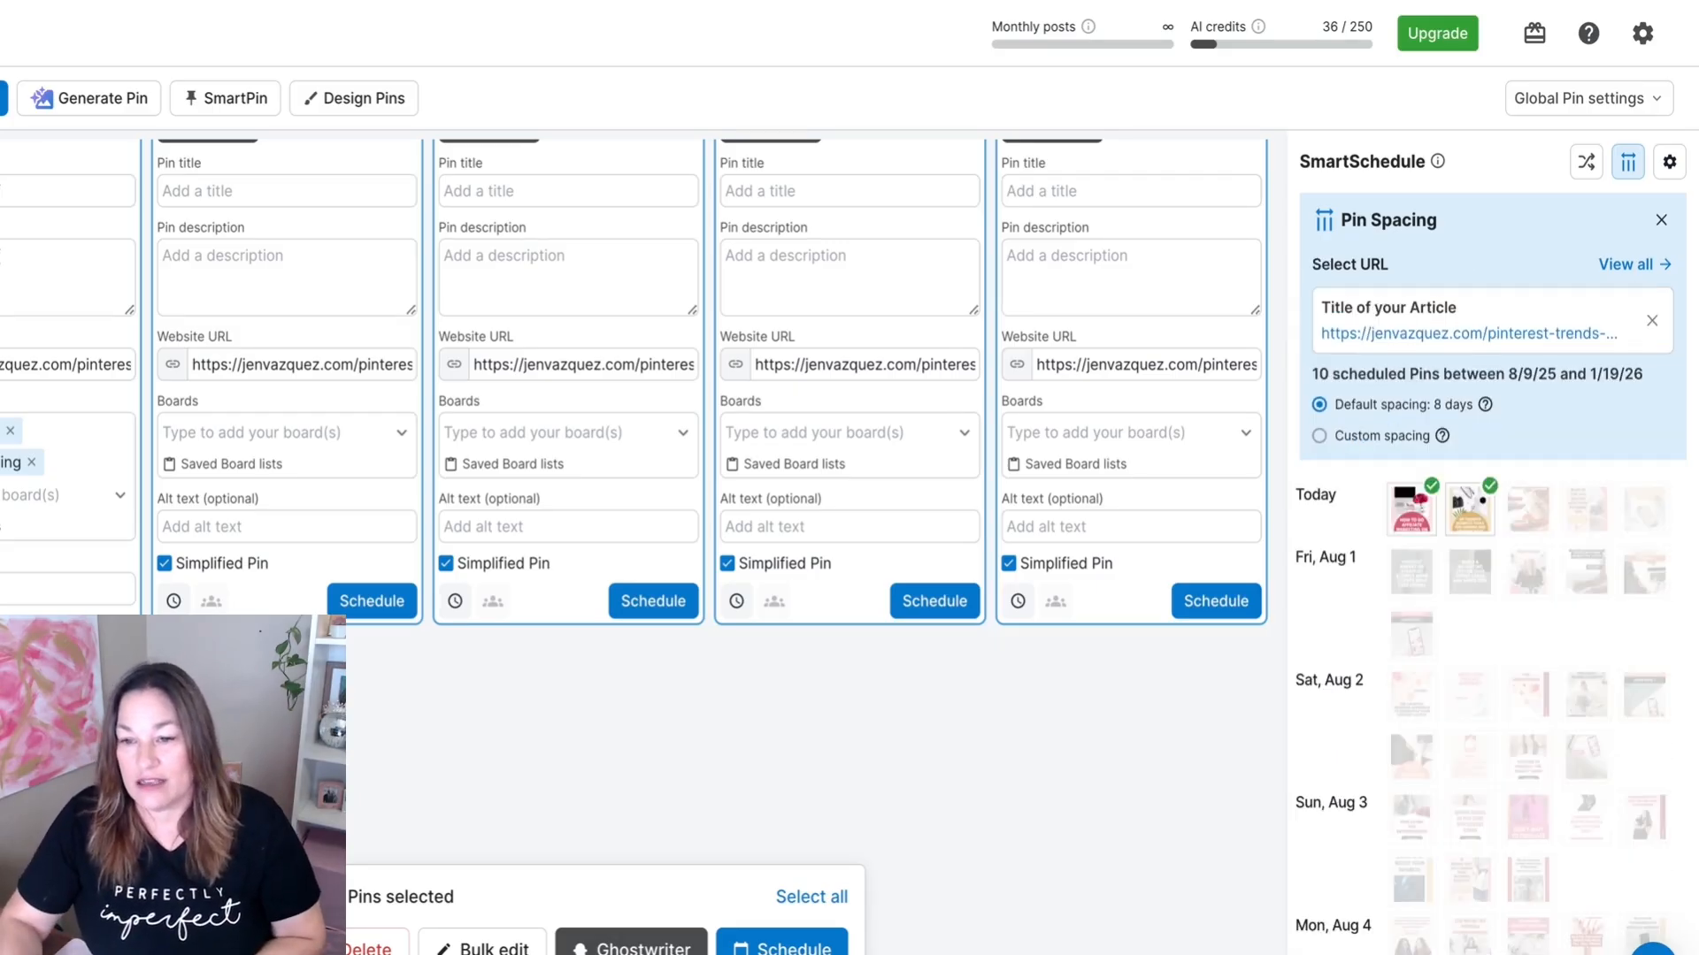
- Examine how the scheduled Pins for the selected URL are spread over the coming weeks of the SmartSchedule
mouse_move(1397, 713)
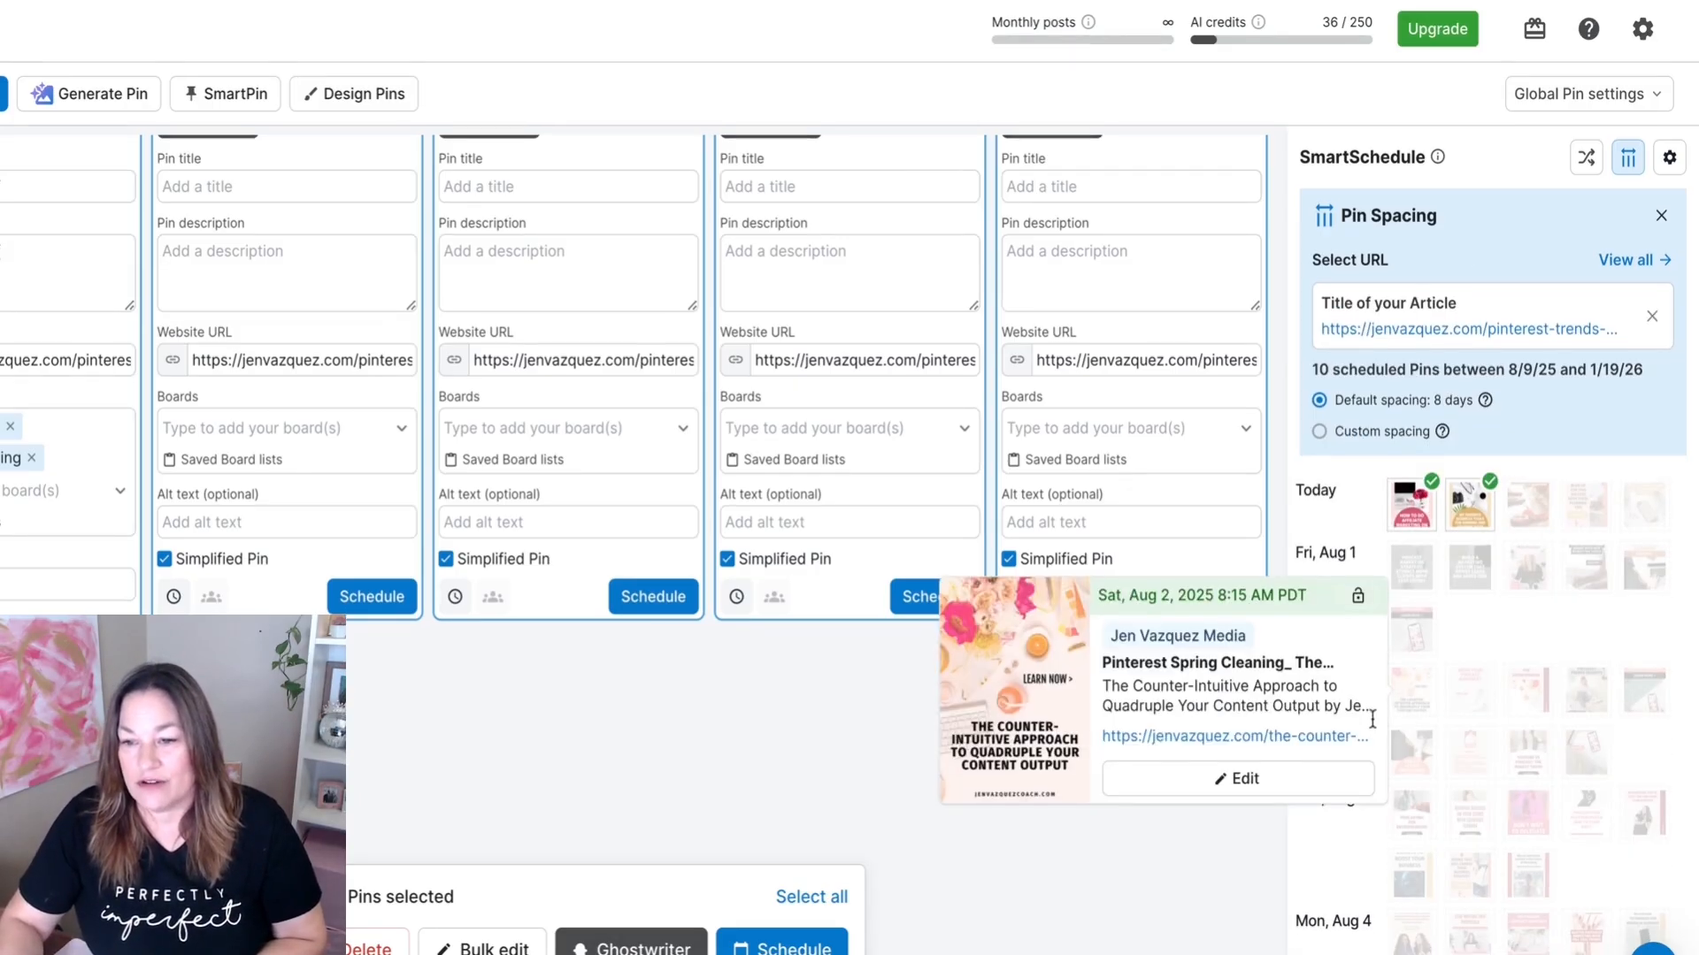
scroll(1518, 732, down, 6)
scroll(1521, 731, down, 5)
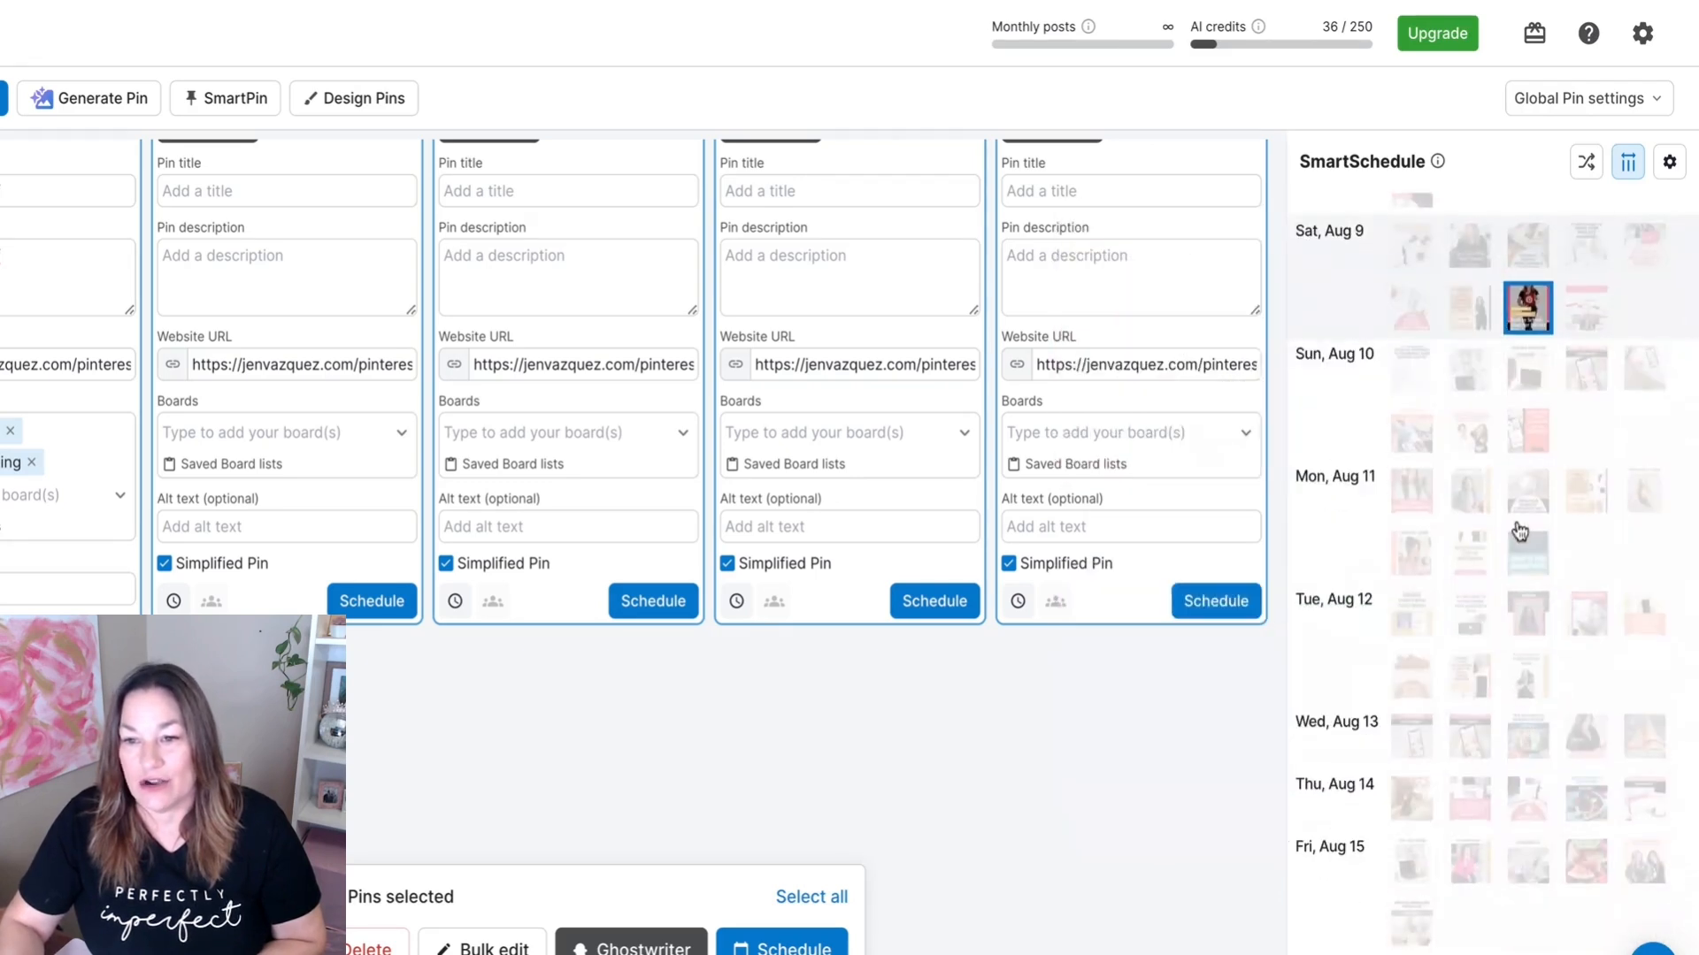
scroll(1519, 531, down, 8)
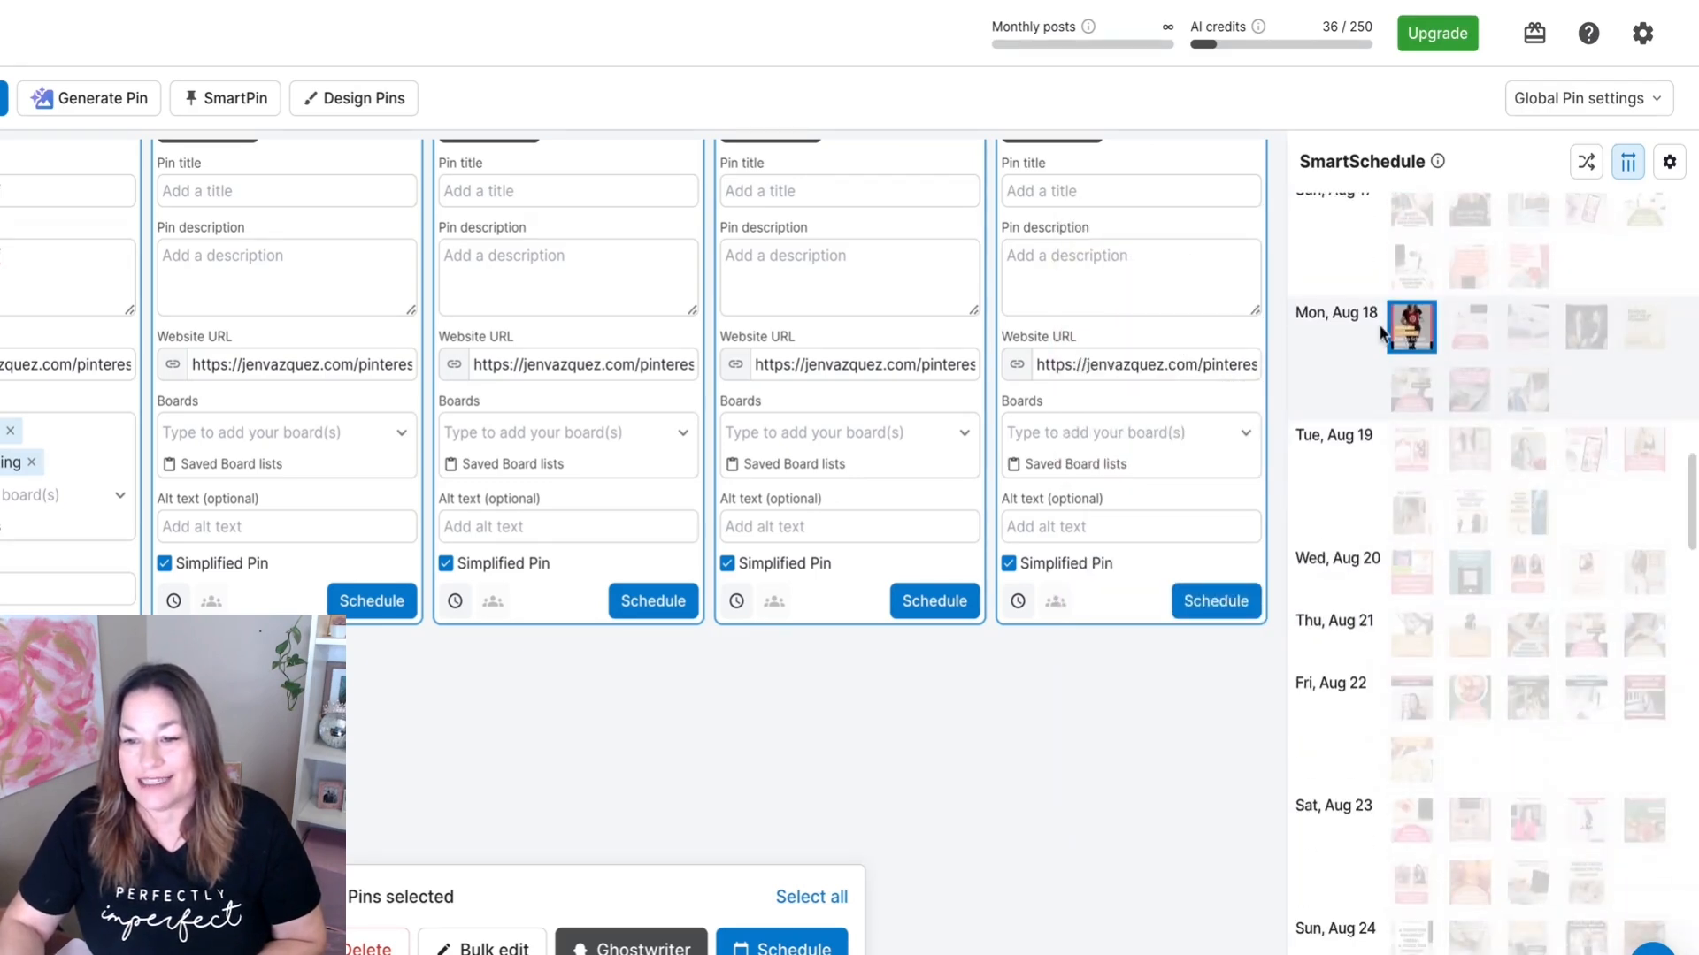
scroll(1472, 542, down, 8)
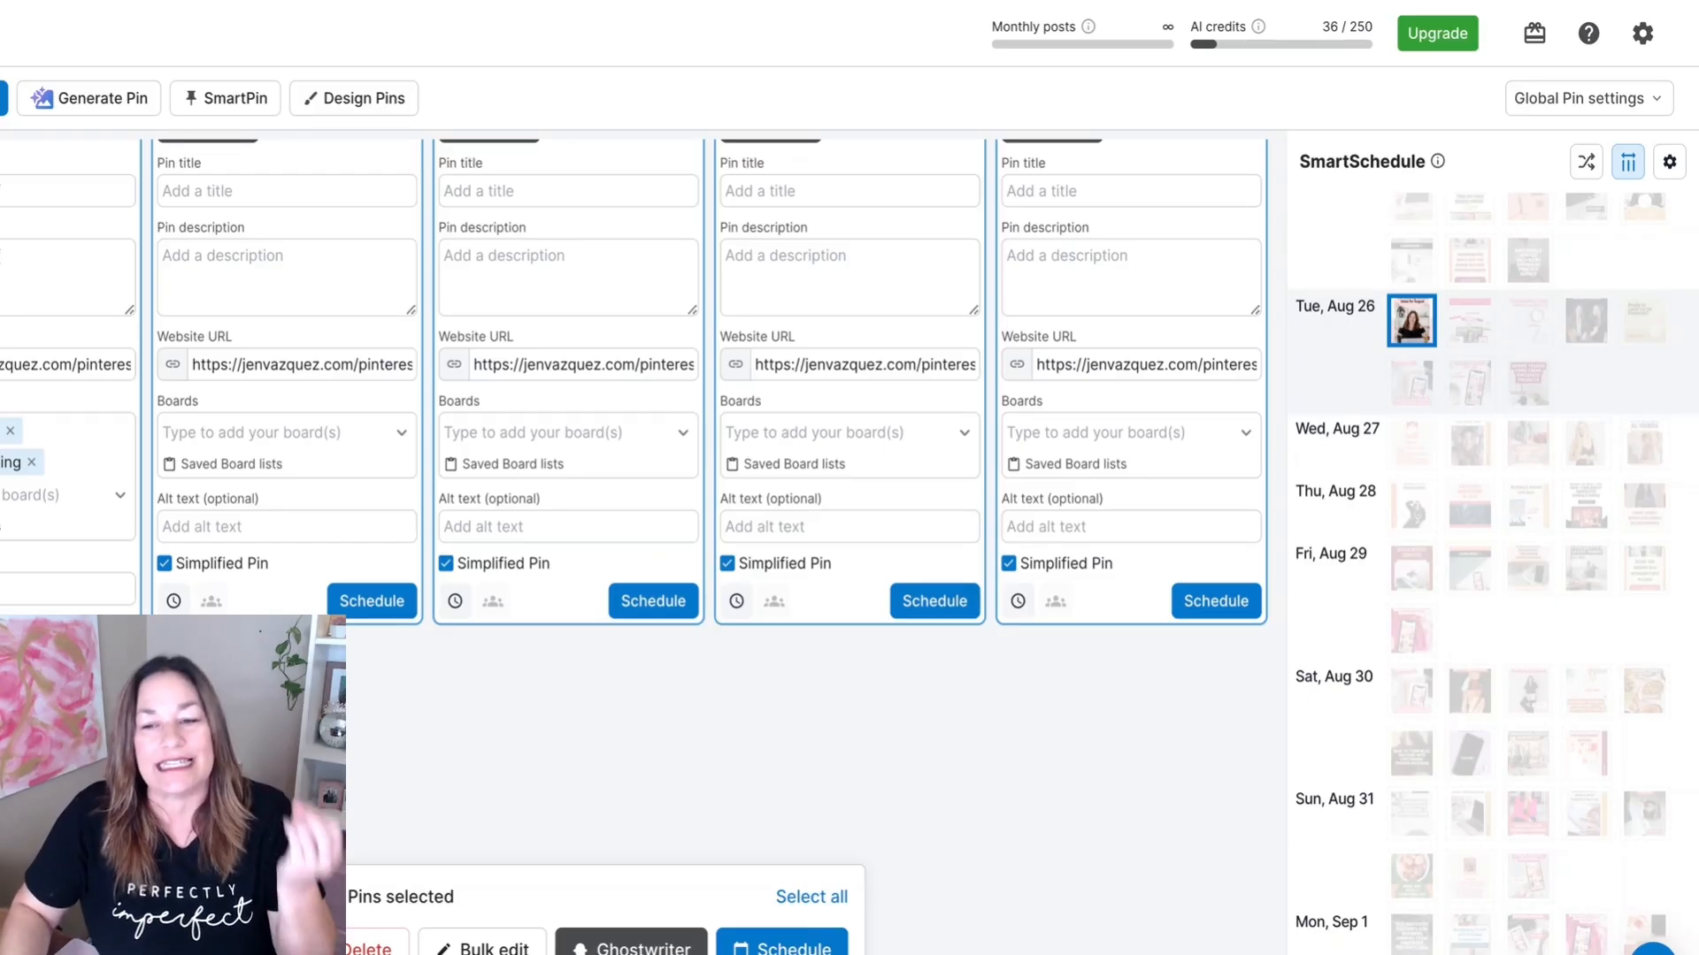
scroll(1492, 575, down, 15)
scroll(1492, 576, down, 15)
scroll(1493, 575, up, 20)
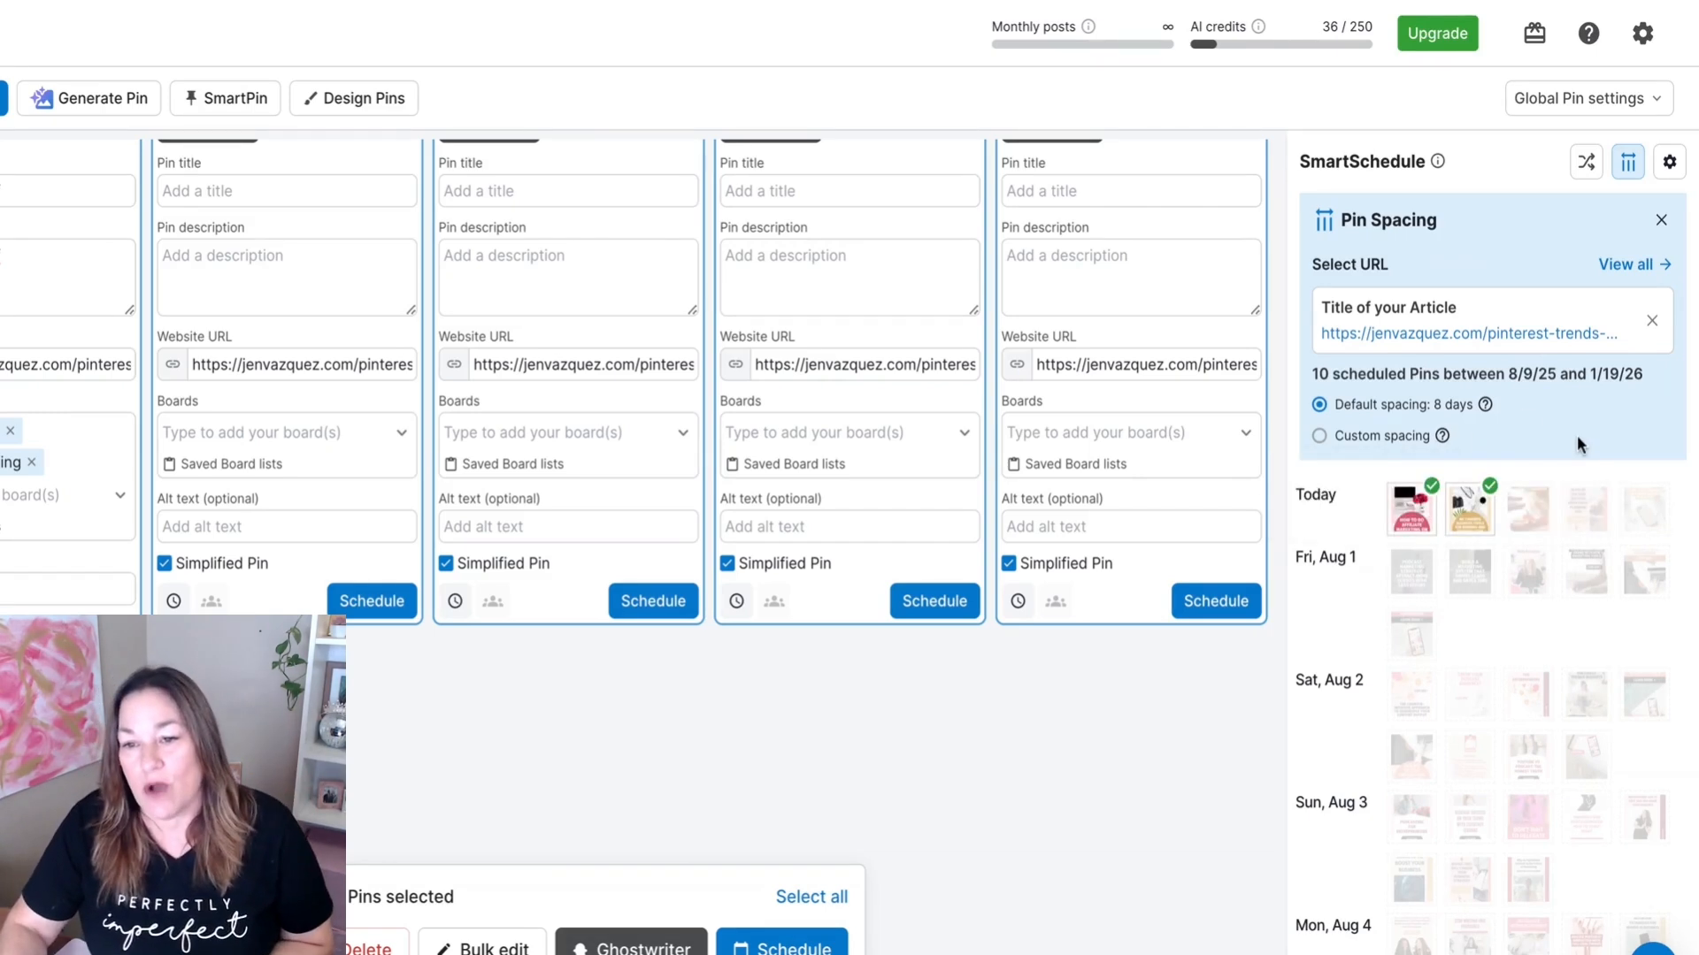
- Save a custom spacing of 4 days for Pins sharing the pinterest-trends-august-2025 URL, shifting currently scheduled Pins to abide by it
click(1319, 436)
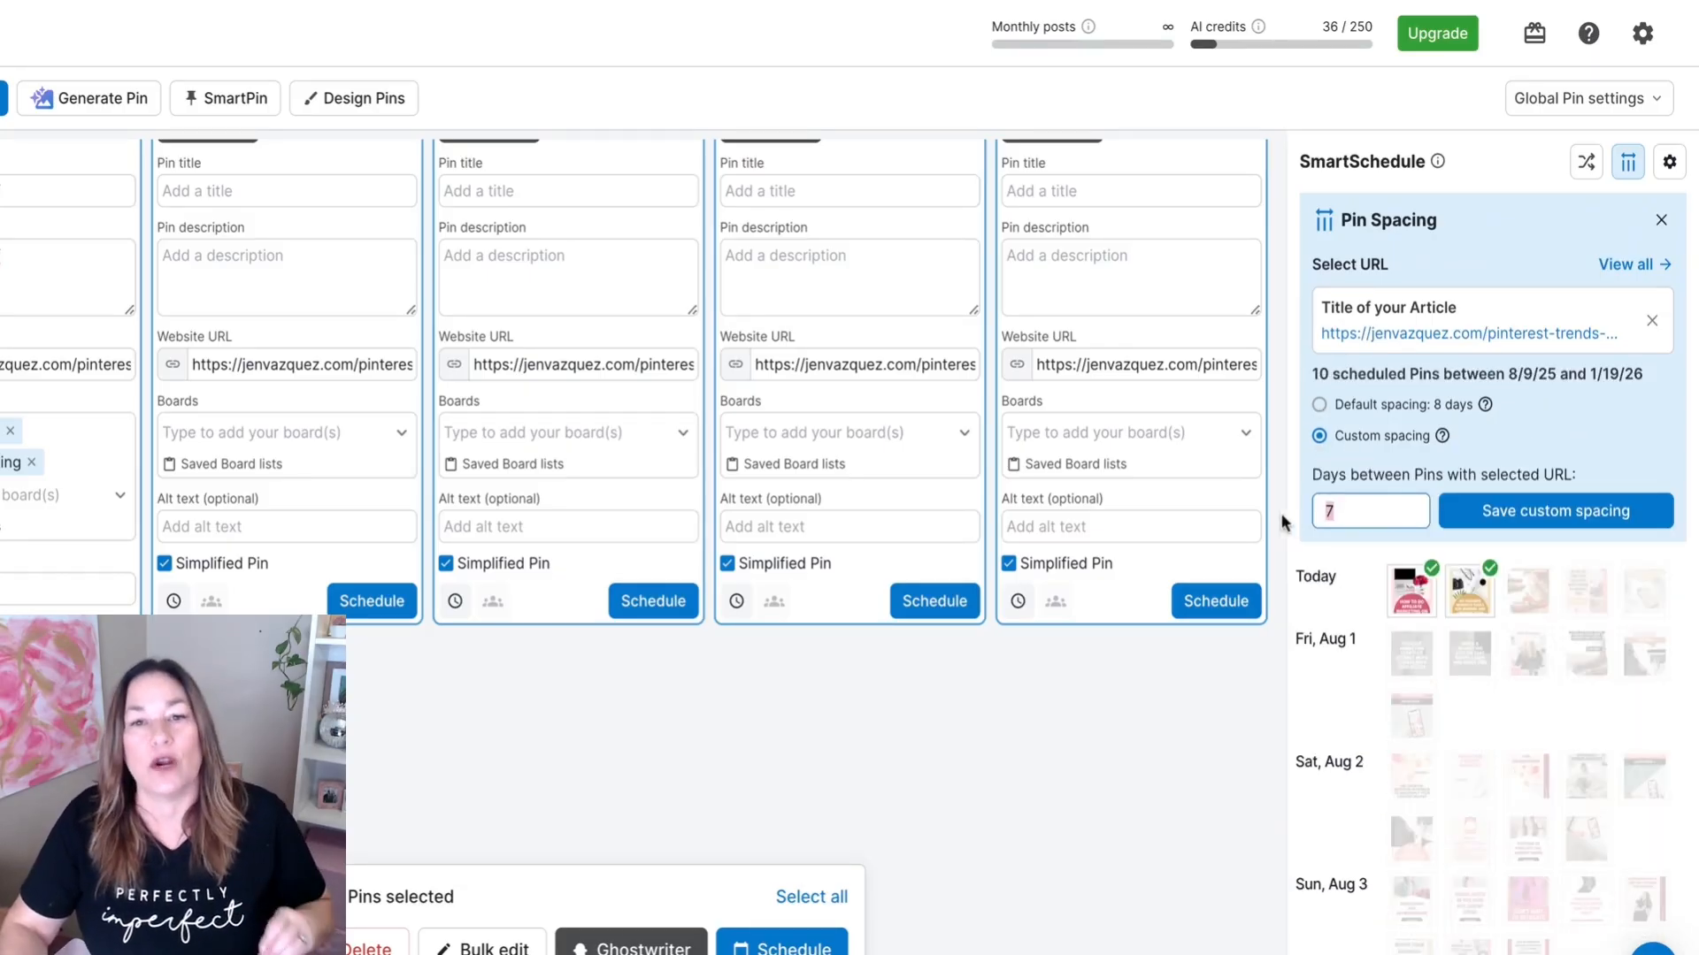
text(4)
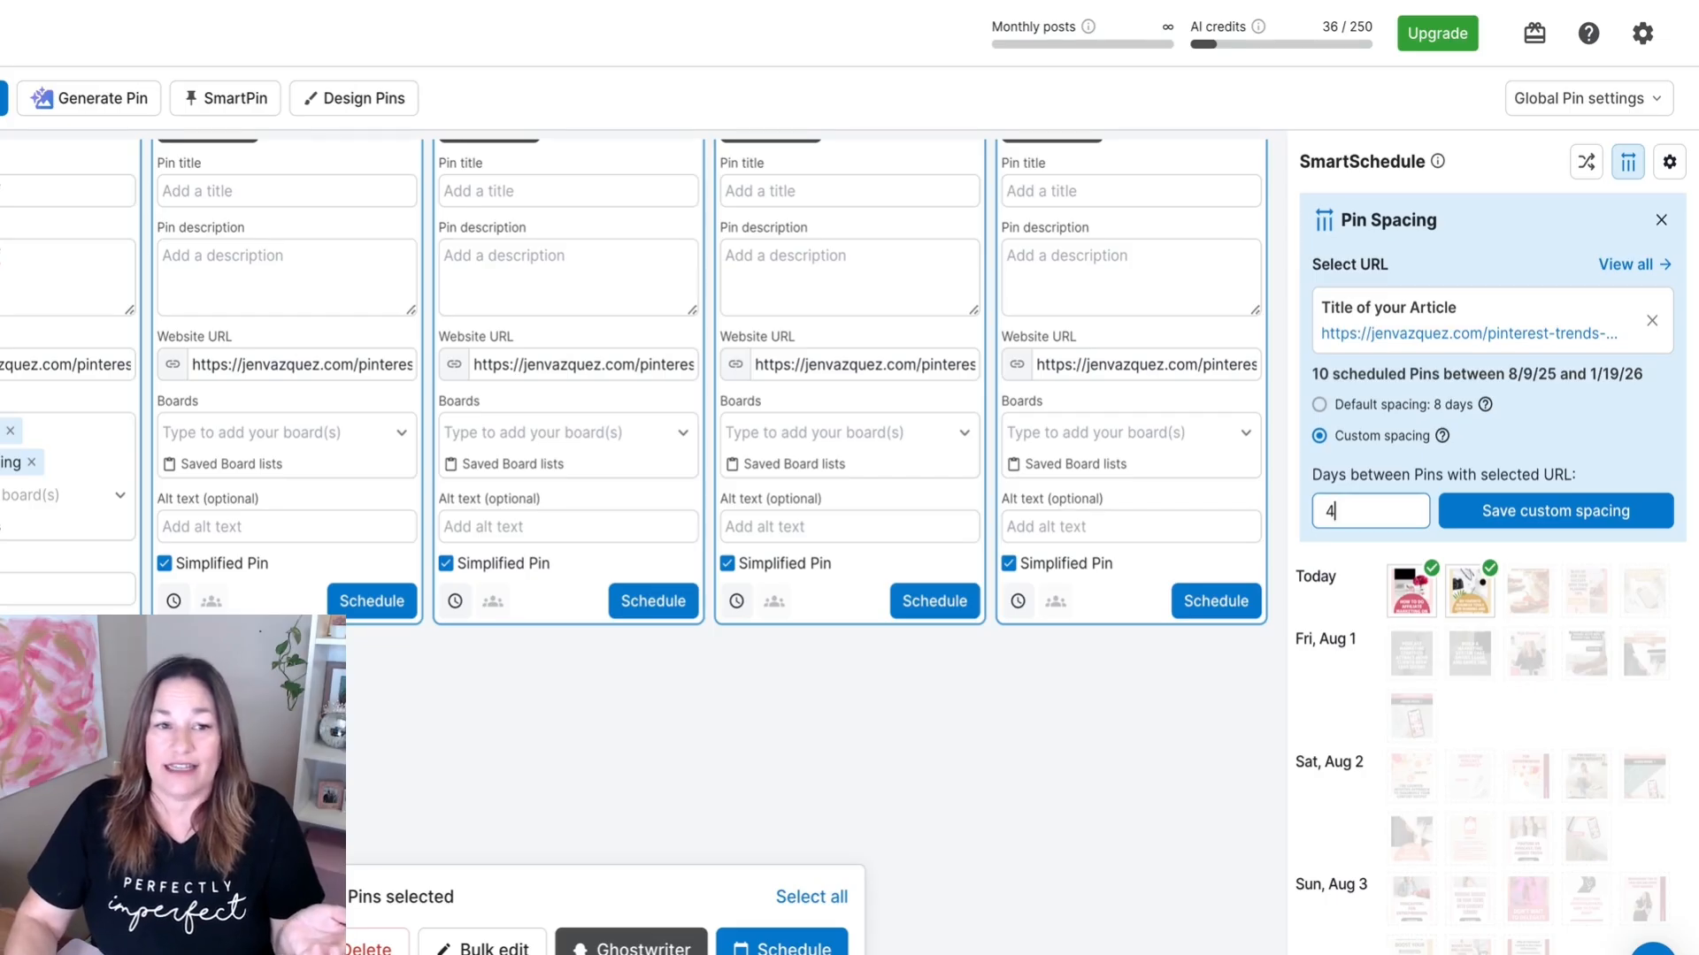
scroll(932, 349, up, 5)
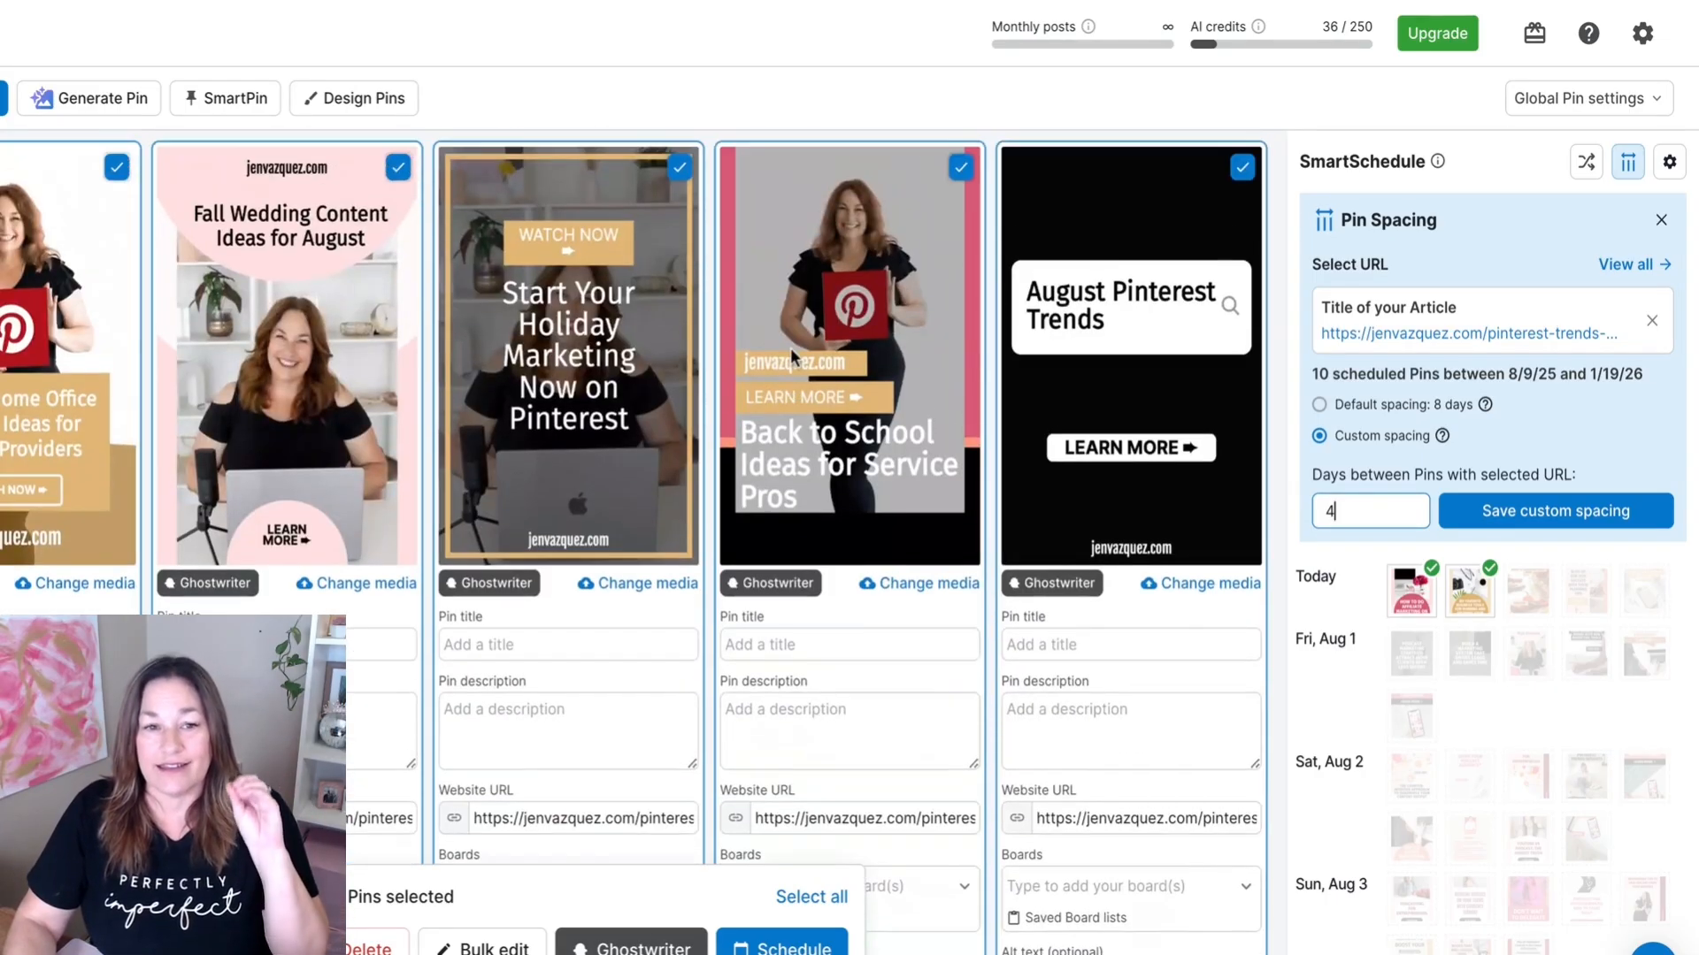
scroll(789, 348, down, 1)
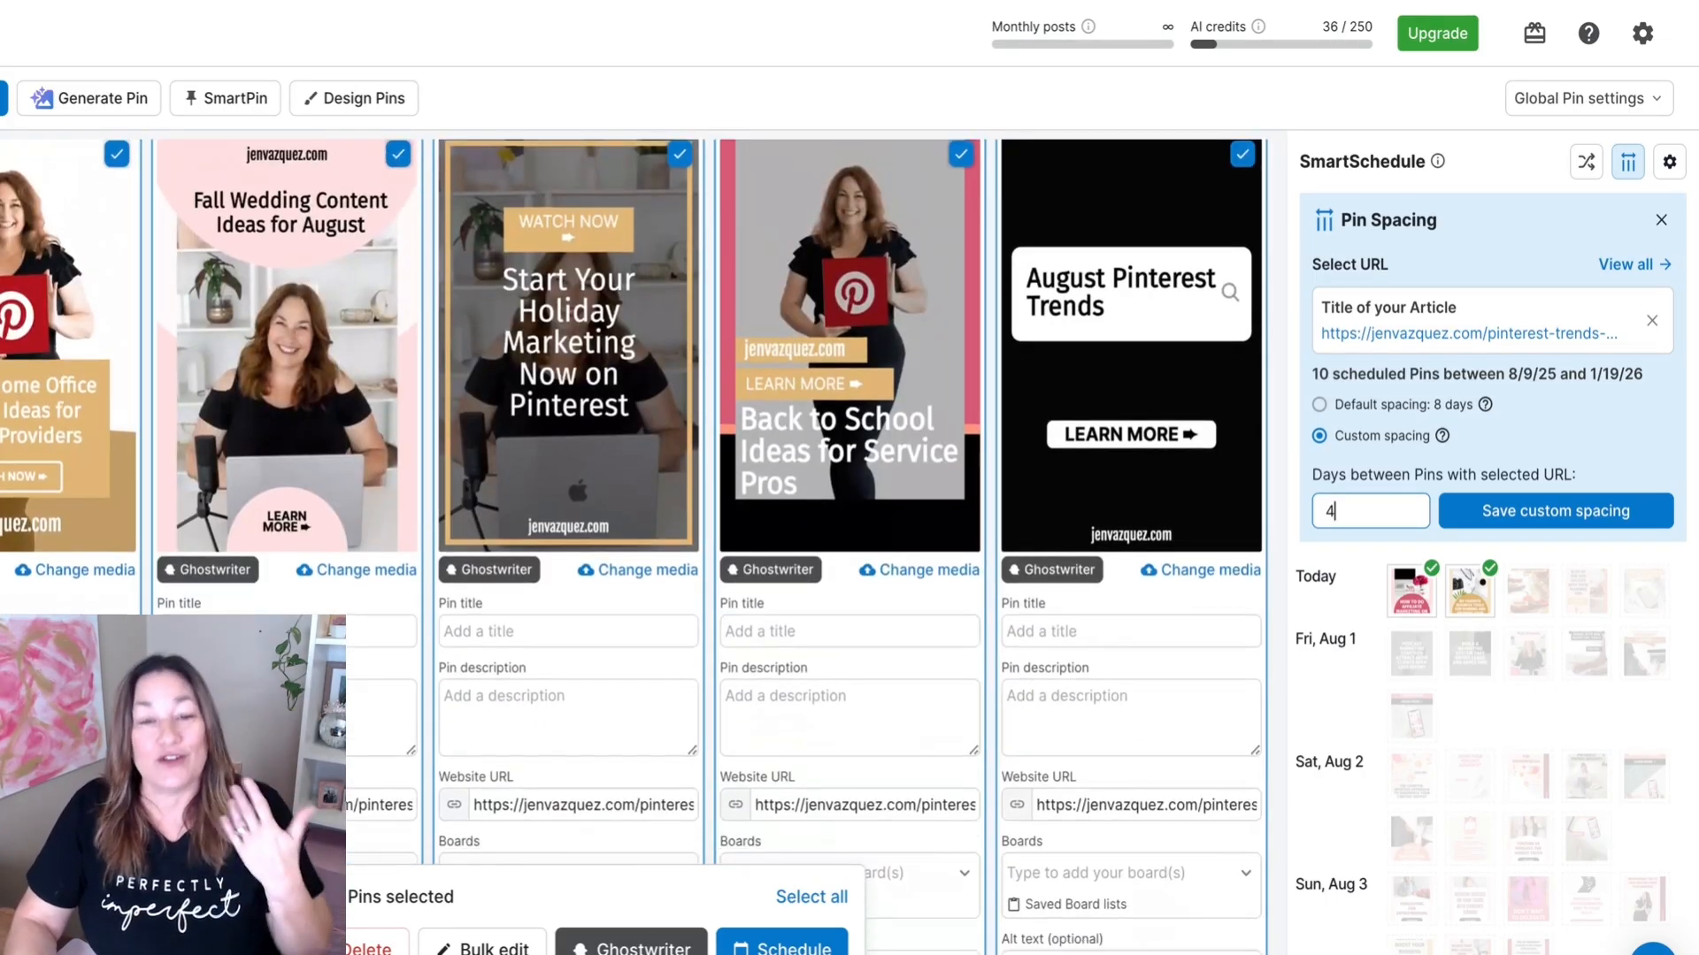
scroll(789, 348, down, 5)
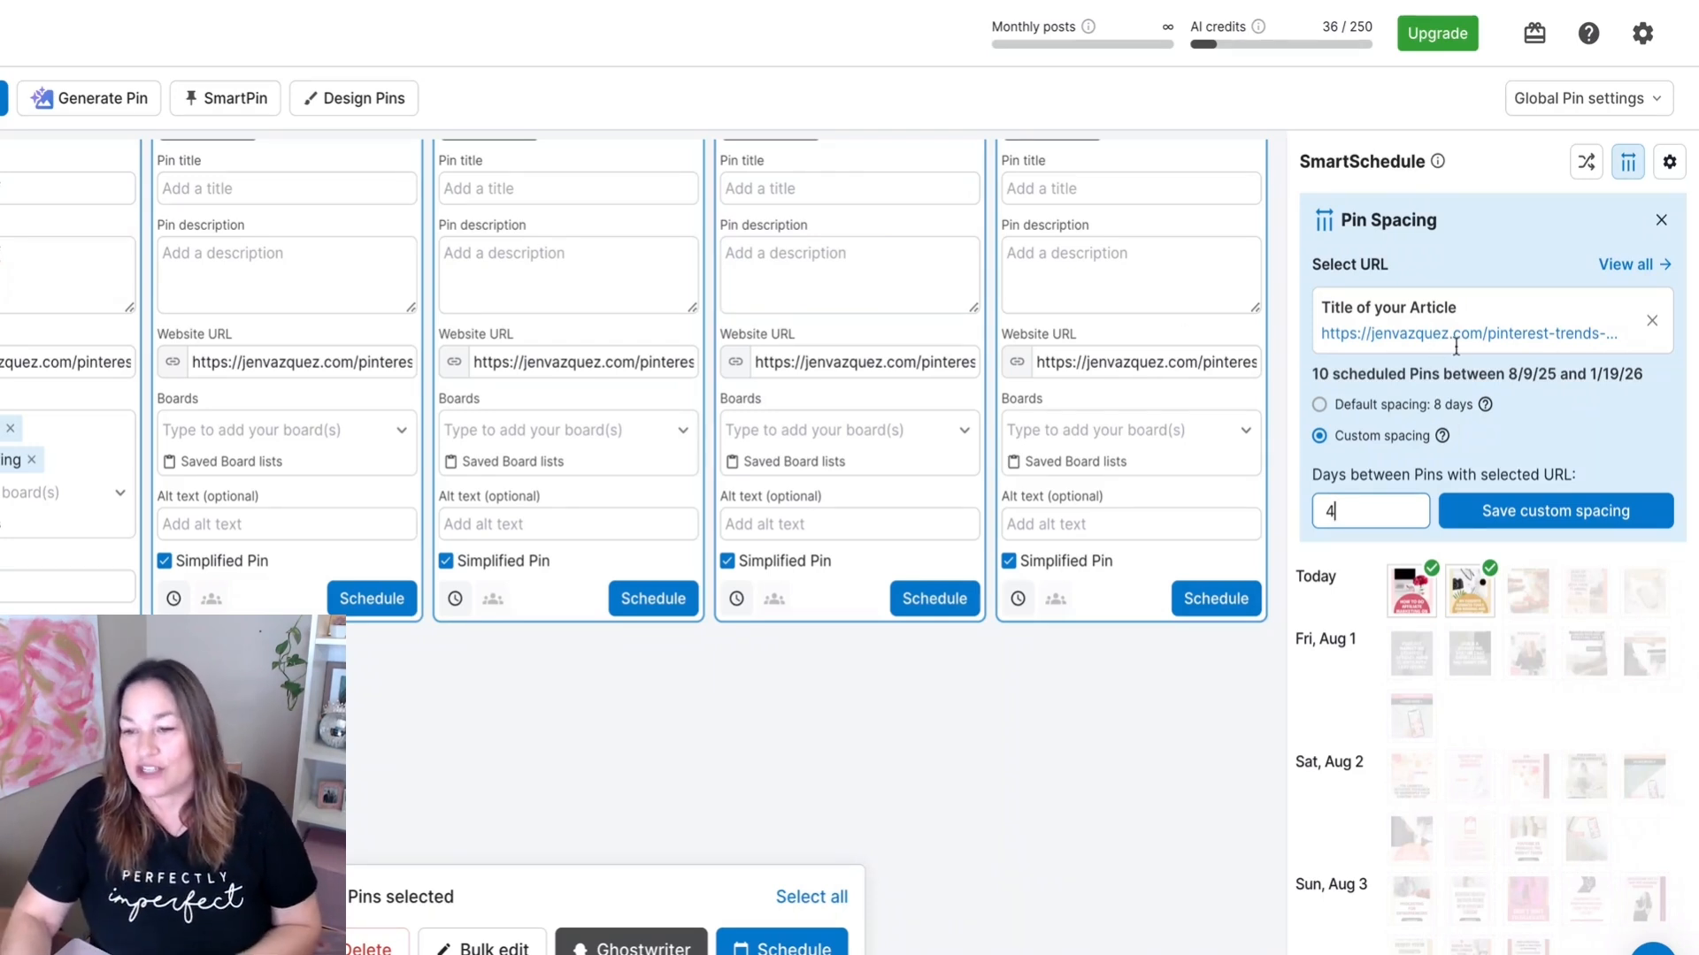
click(1511, 524)
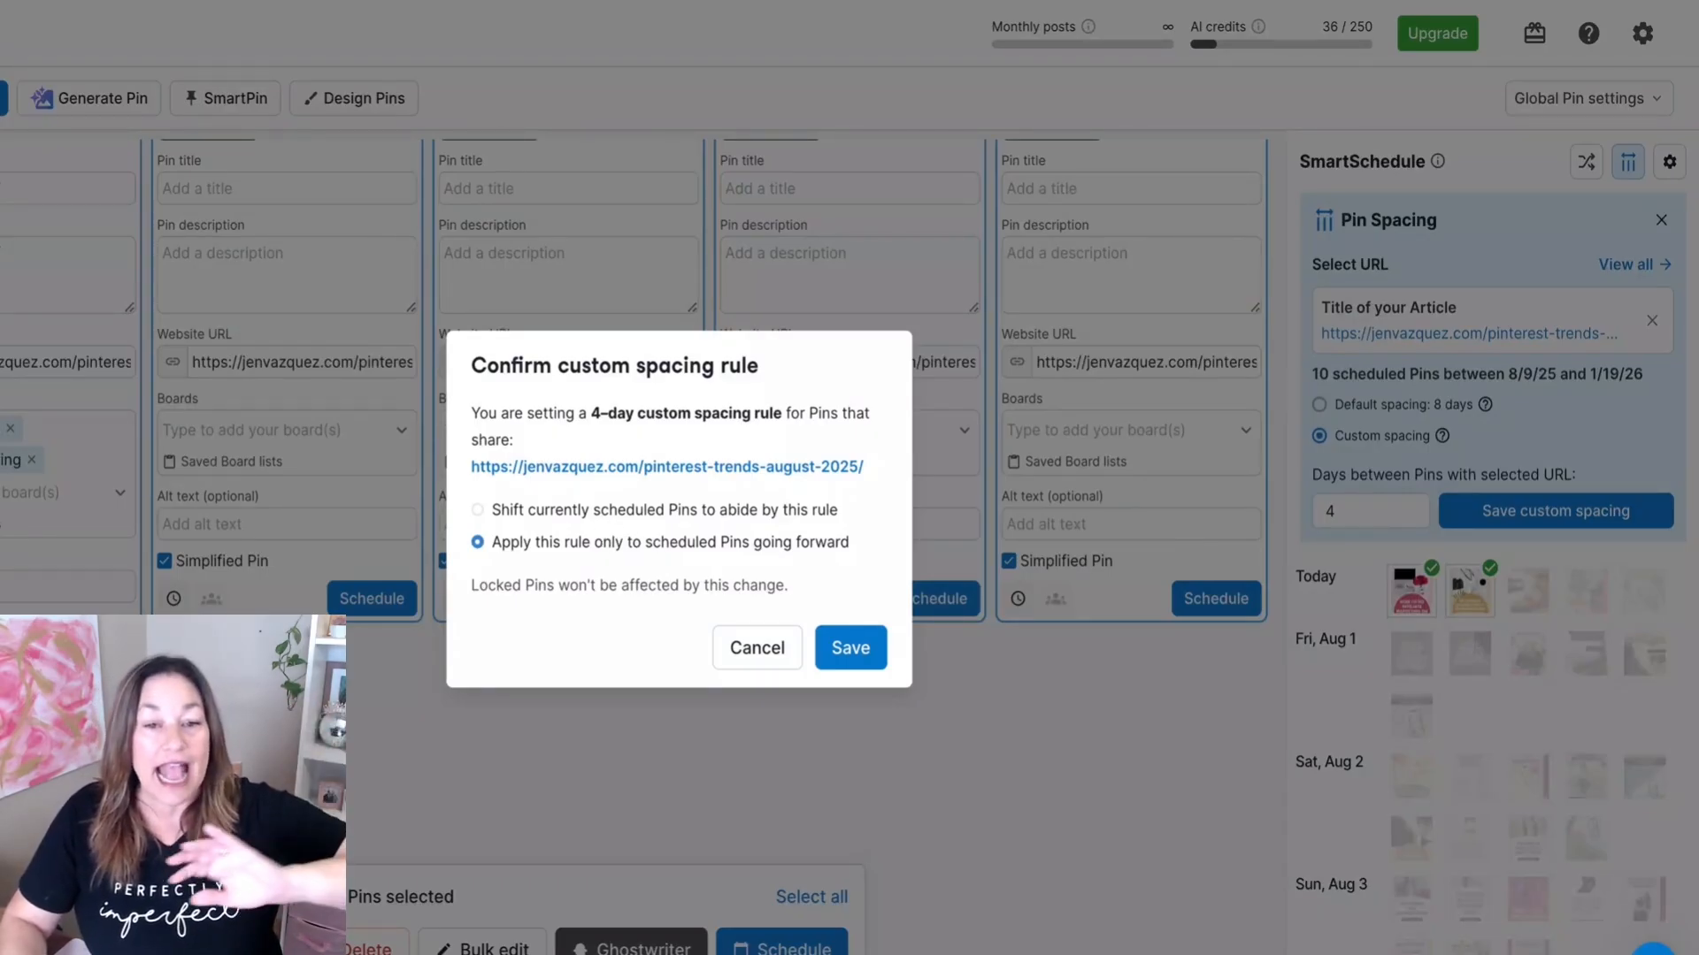
click(594, 513)
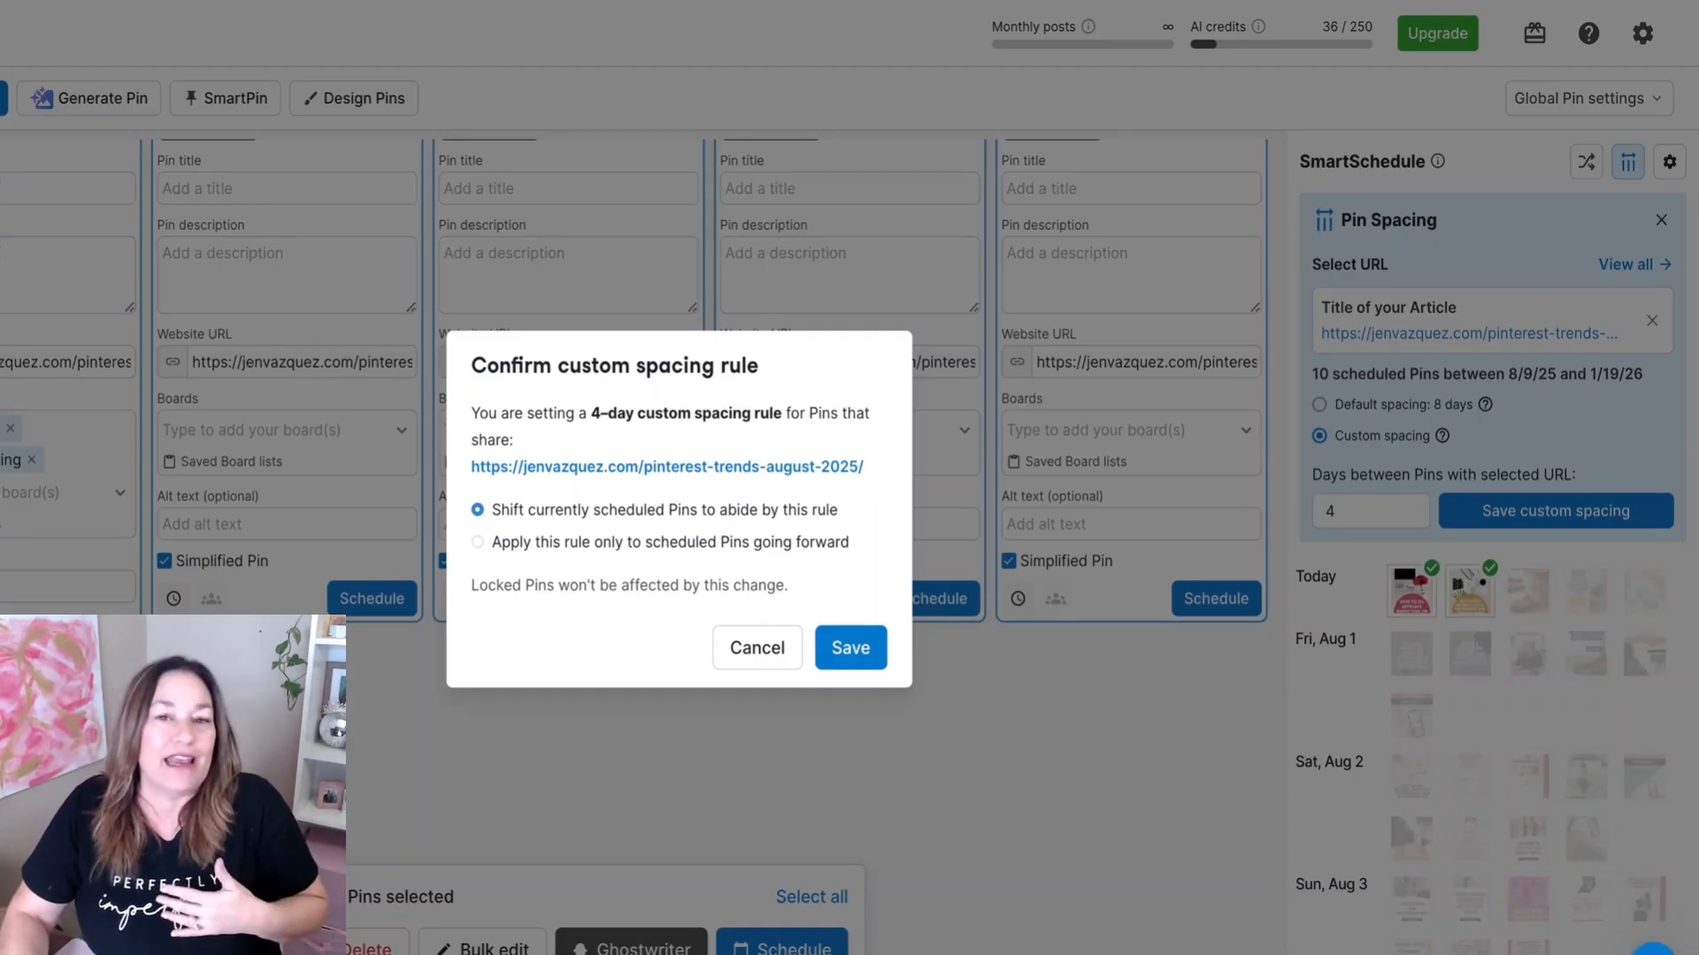
click(850, 647)
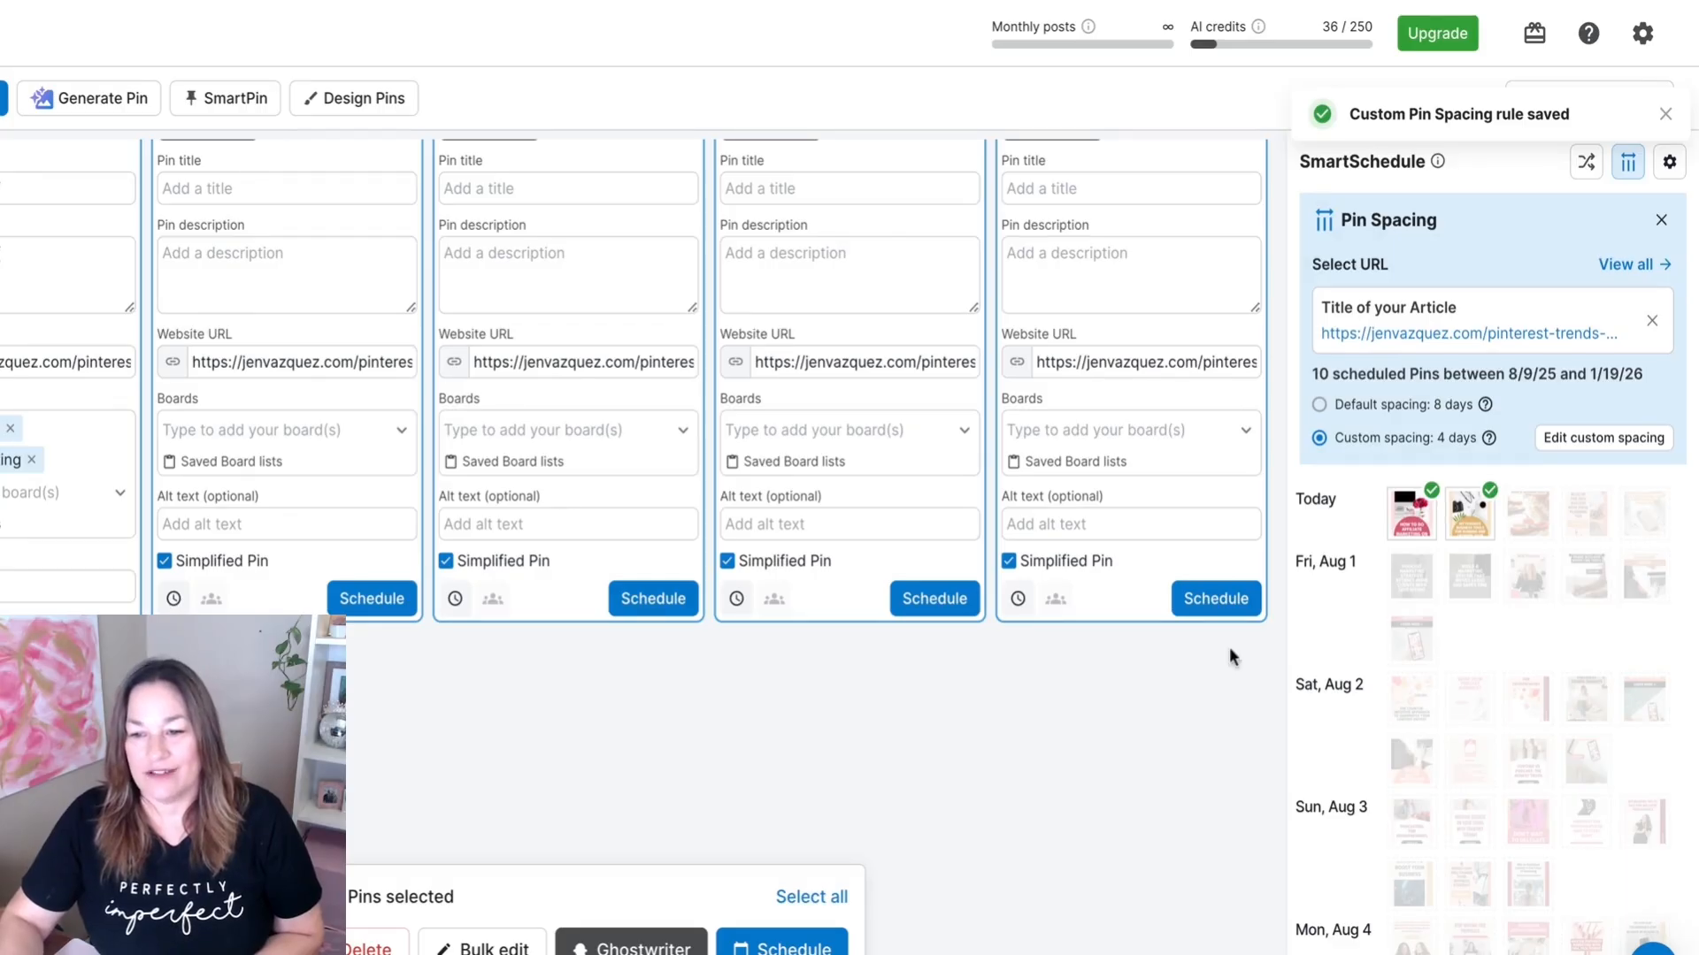
- Examine the SmartSchedule dates of the selected URL's Pins under the 4-day rule, previewing individual Pins' details
scroll(1372, 681, down, 5)
scroll(1369, 677, down, 15)
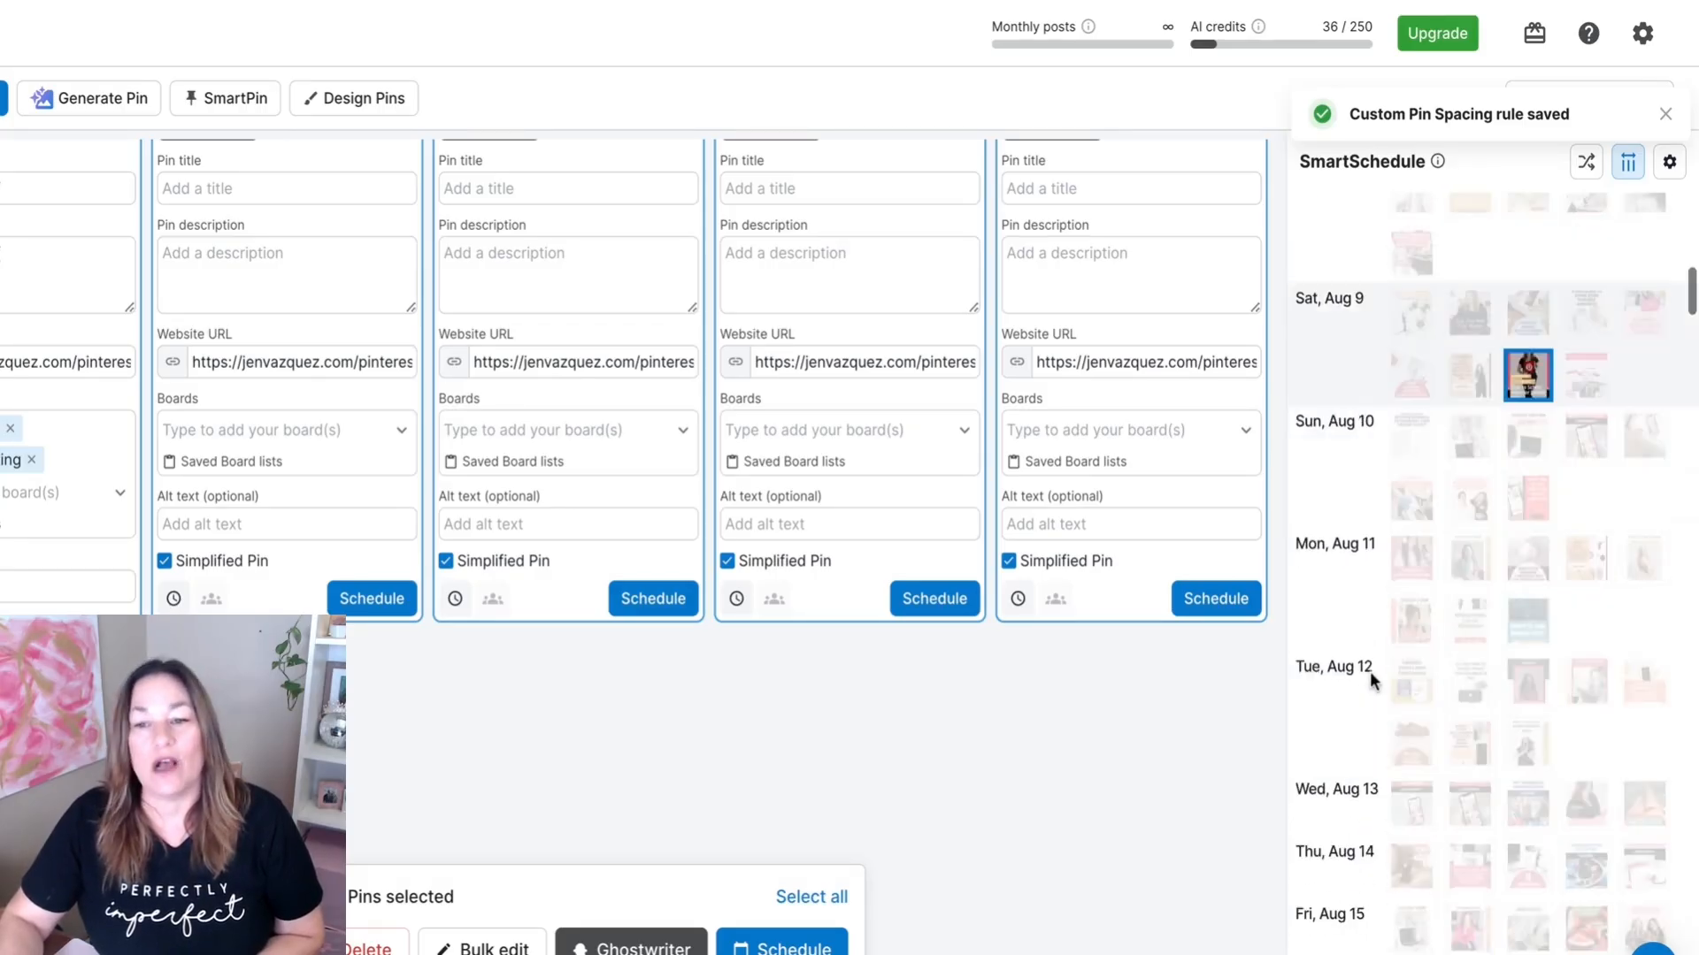
scroll(1486, 549, down, 1)
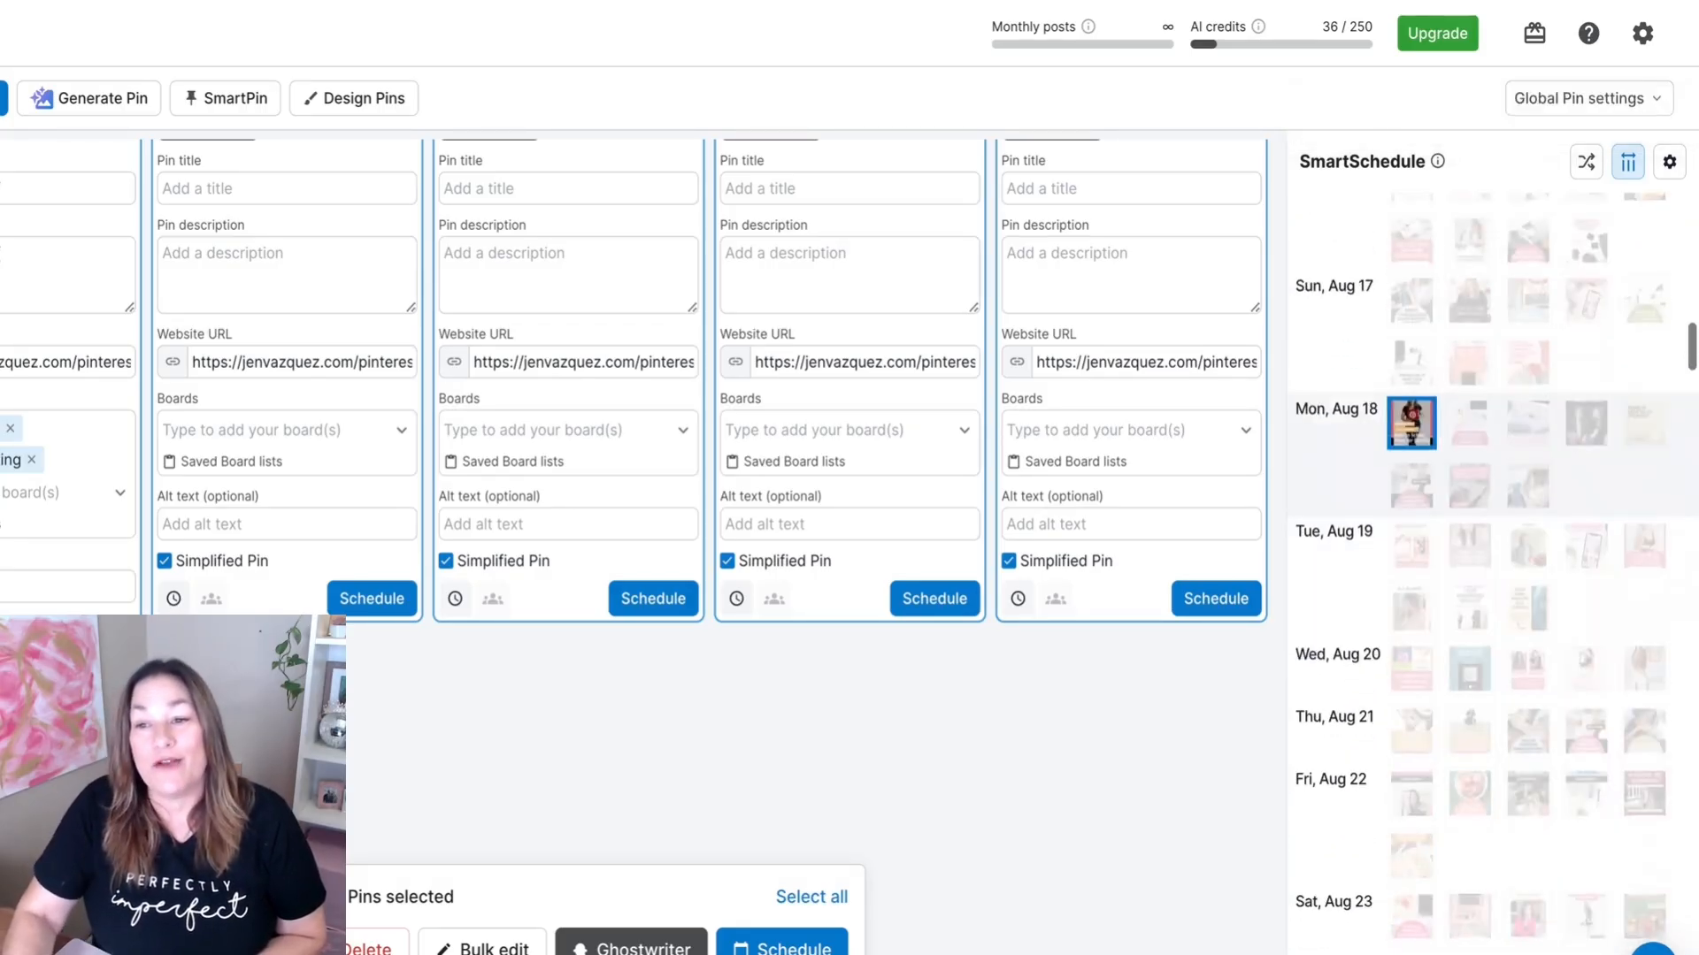
scroll(1486, 548, up, 6)
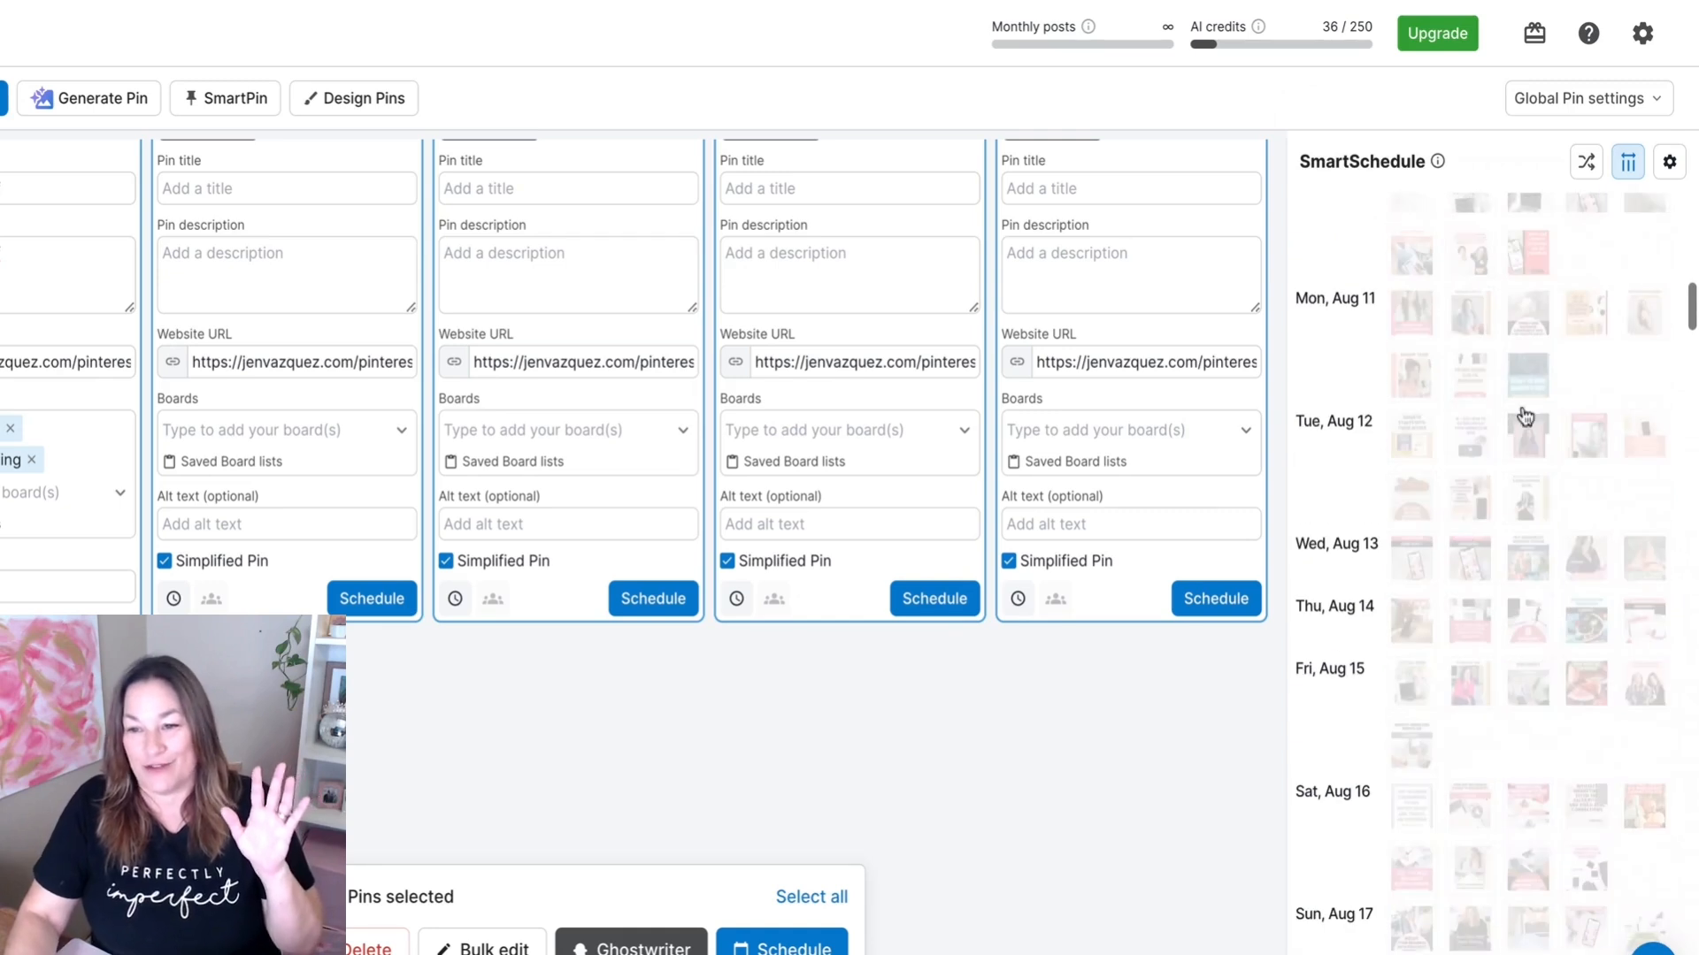
mouse_move(1509, 482)
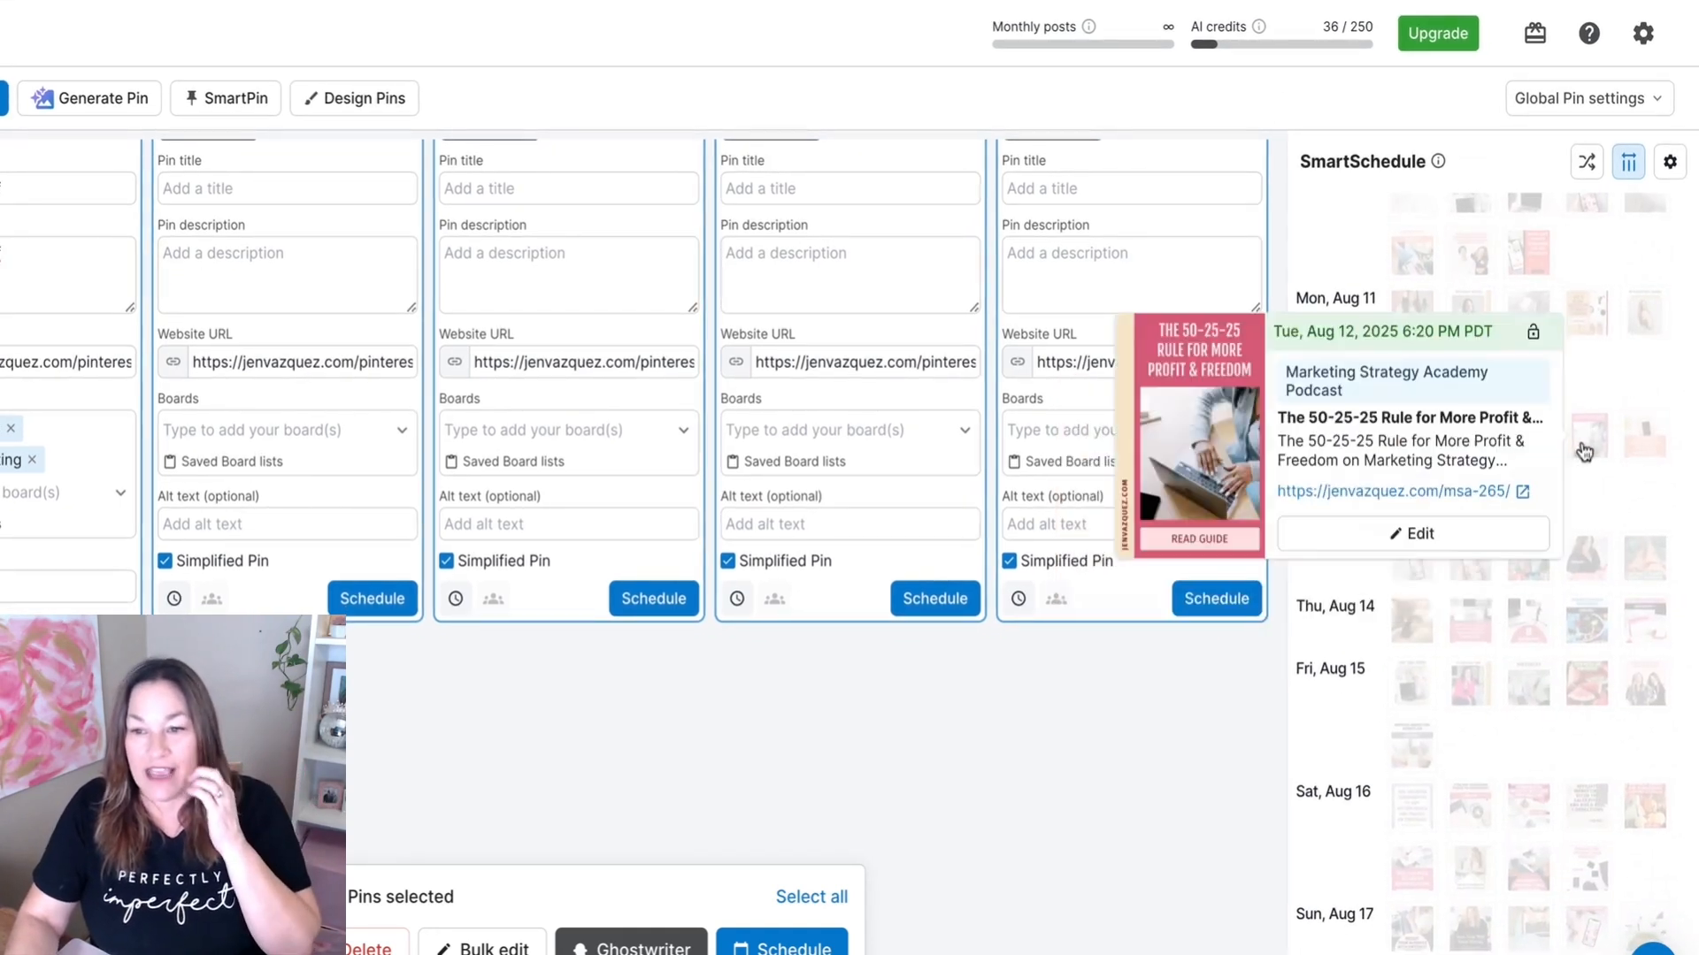
scroll(1538, 467, up, 3)
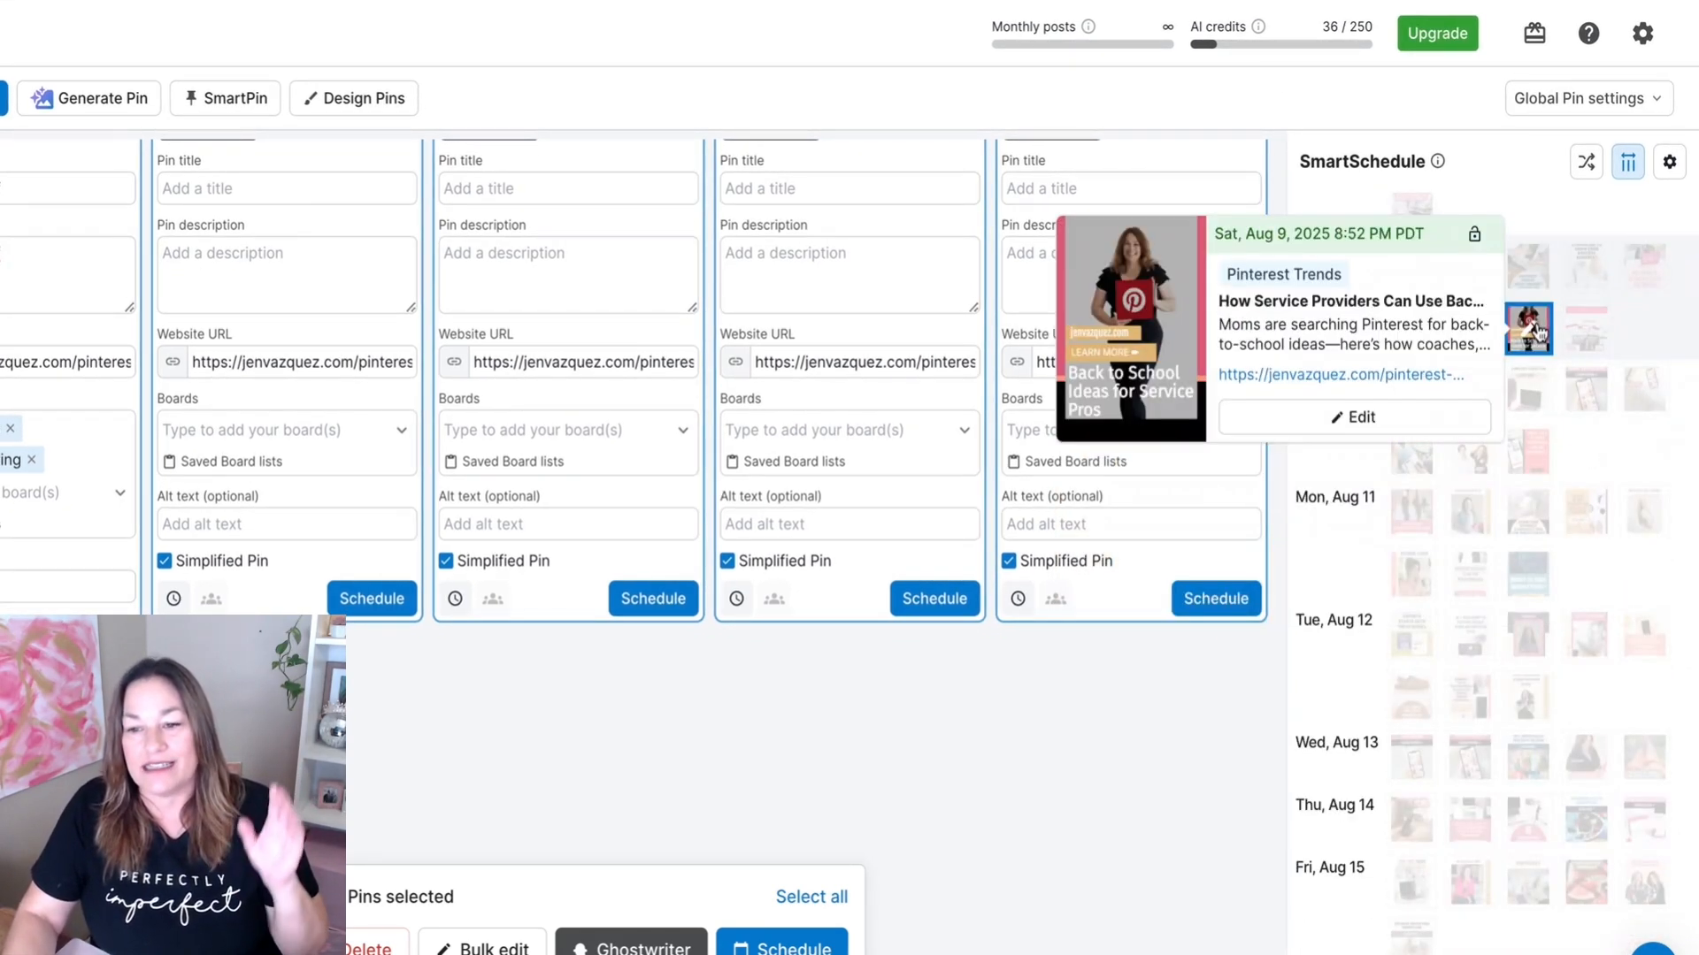
scroll(1540, 360, down, 5)
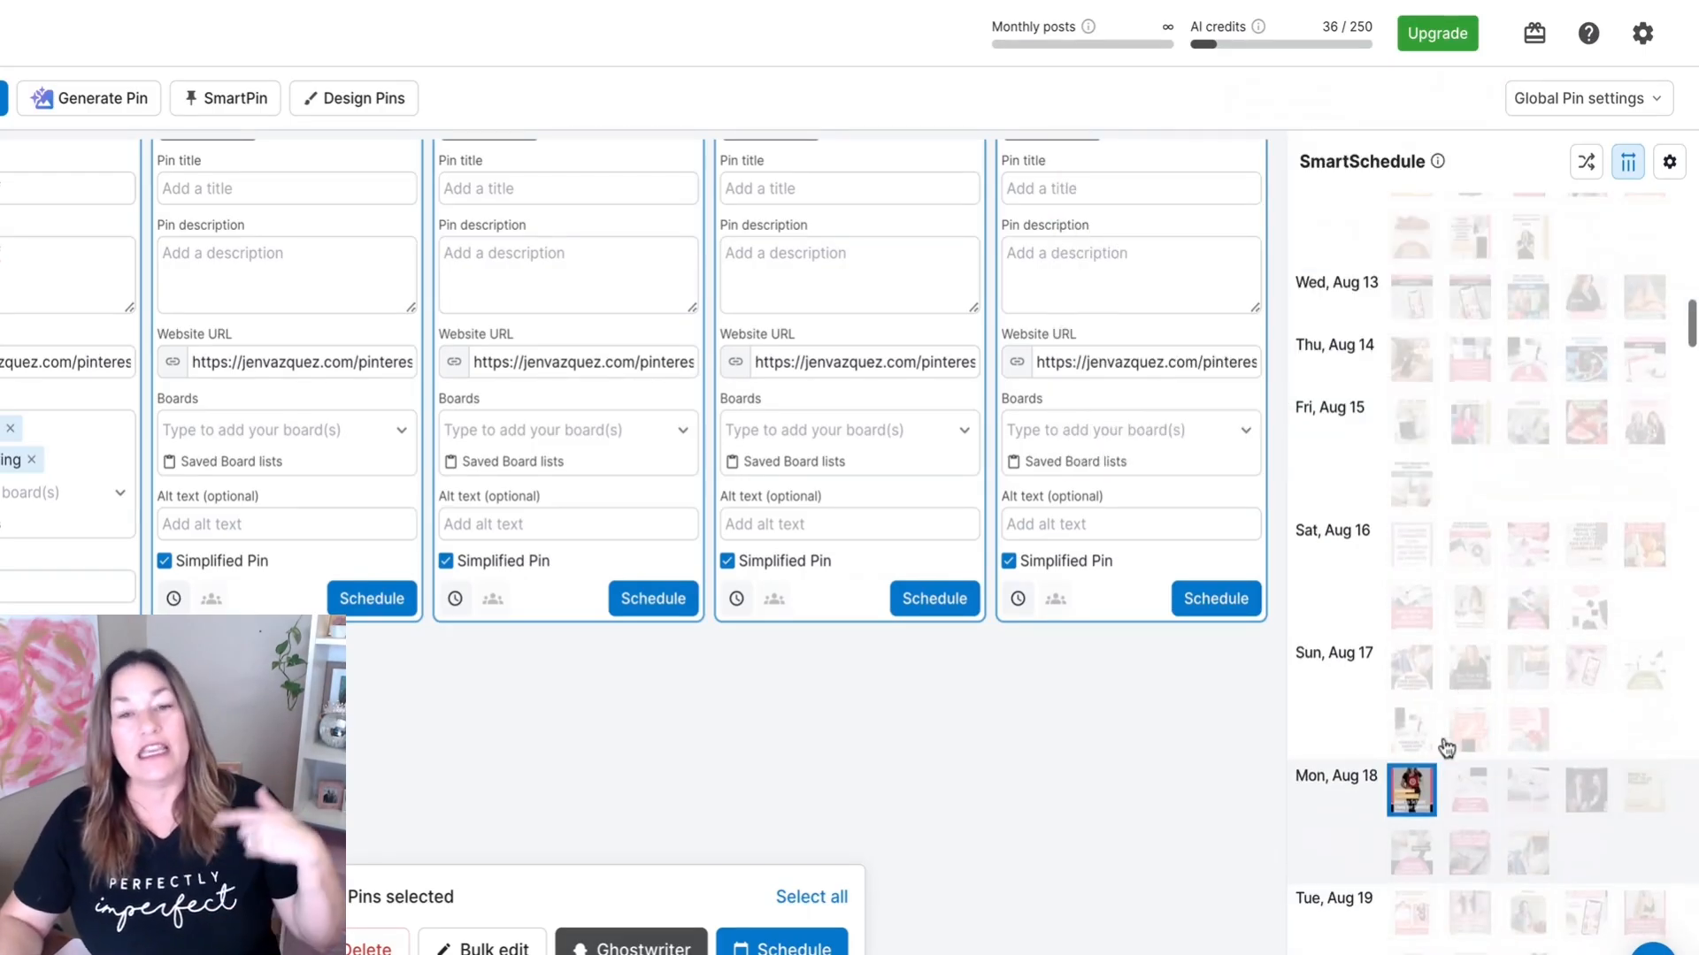
mouse_move(1421, 801)
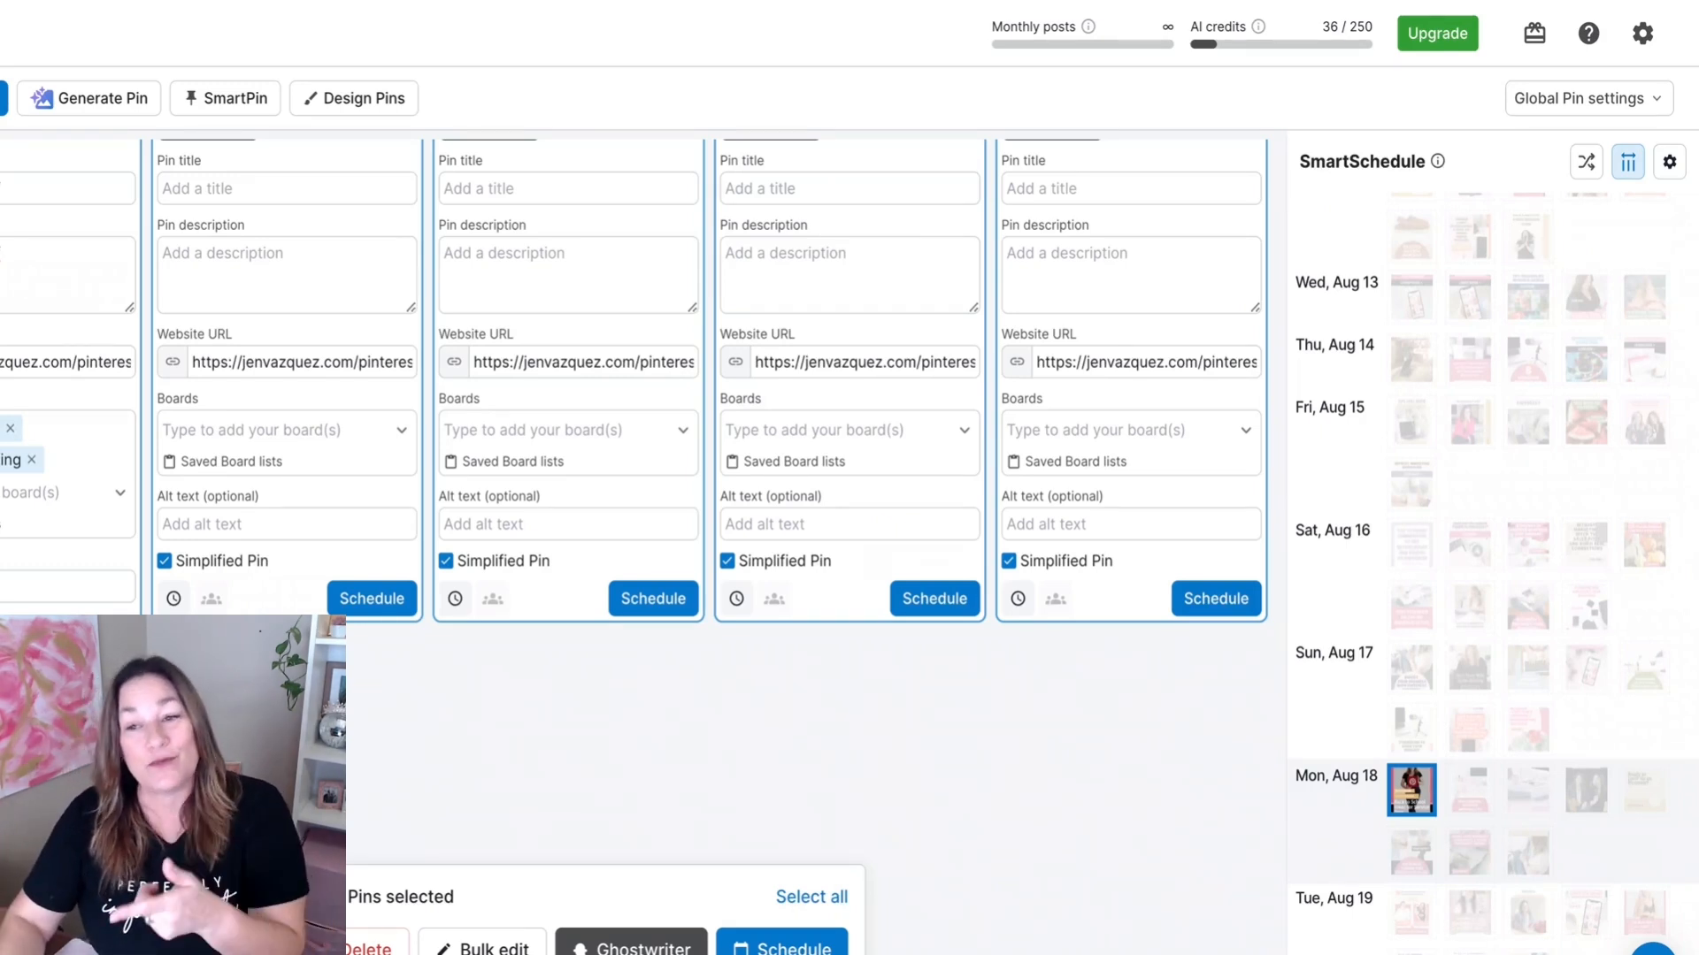
scroll(1493, 575, up, 15)
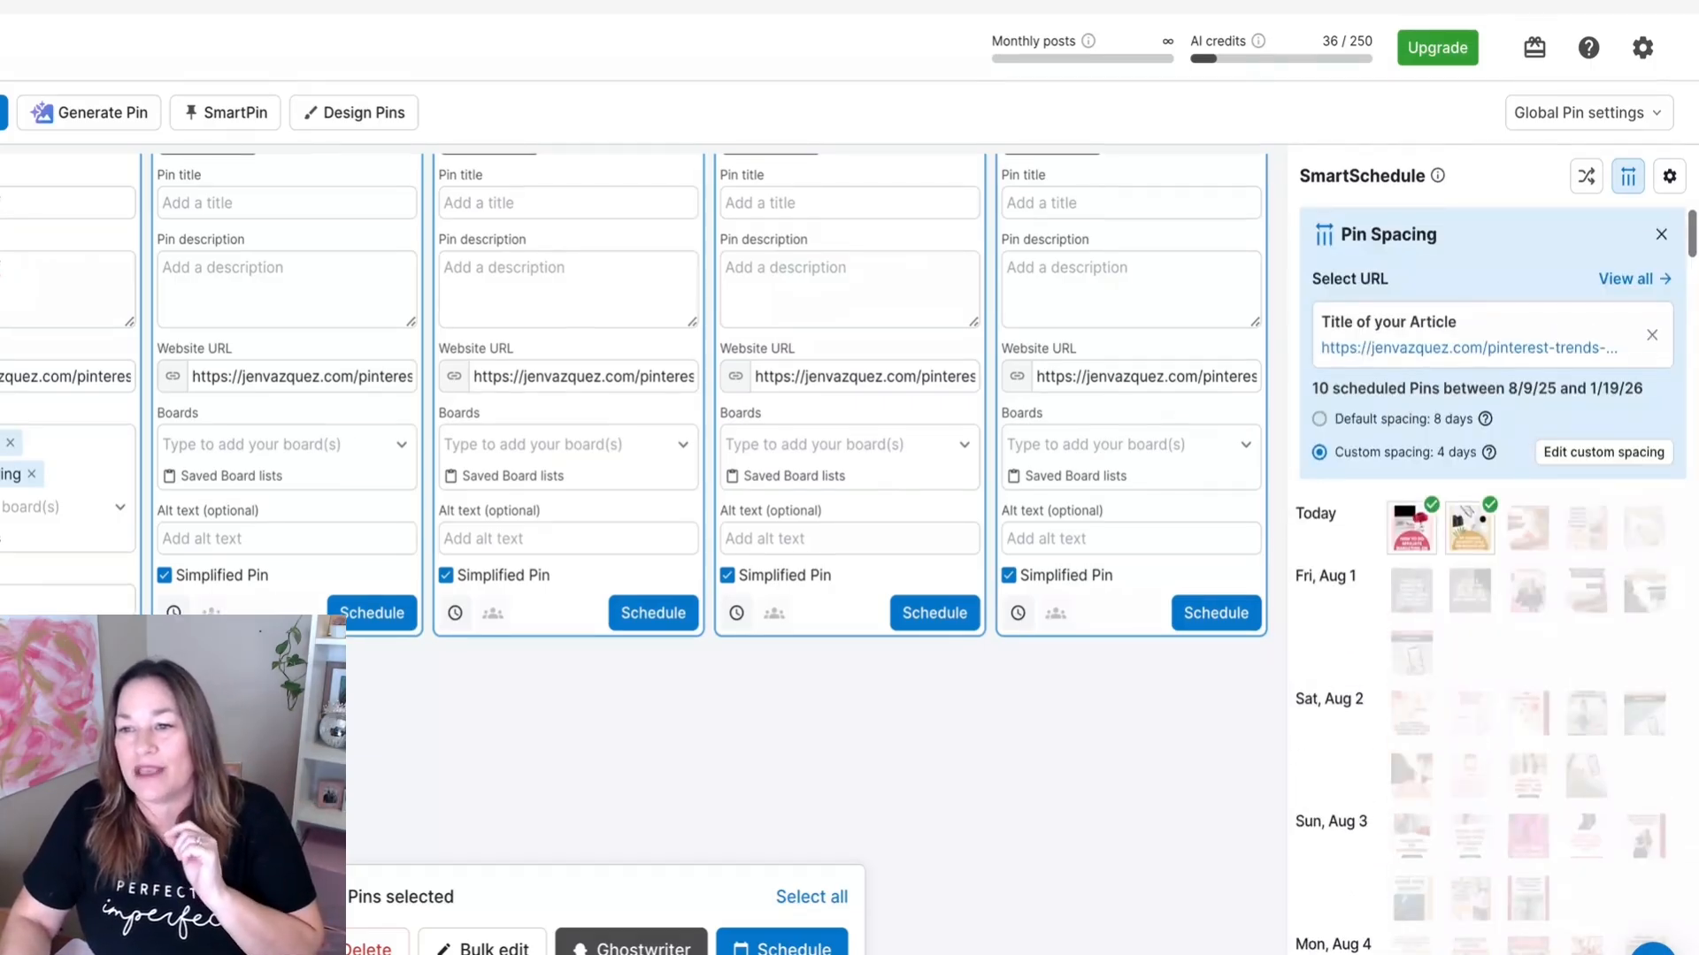
- Generate a new SmartSchedule averaging 13 time slots per day without shifting scheduled Pins, and close the SmartSchedule settings
click(1671, 166)
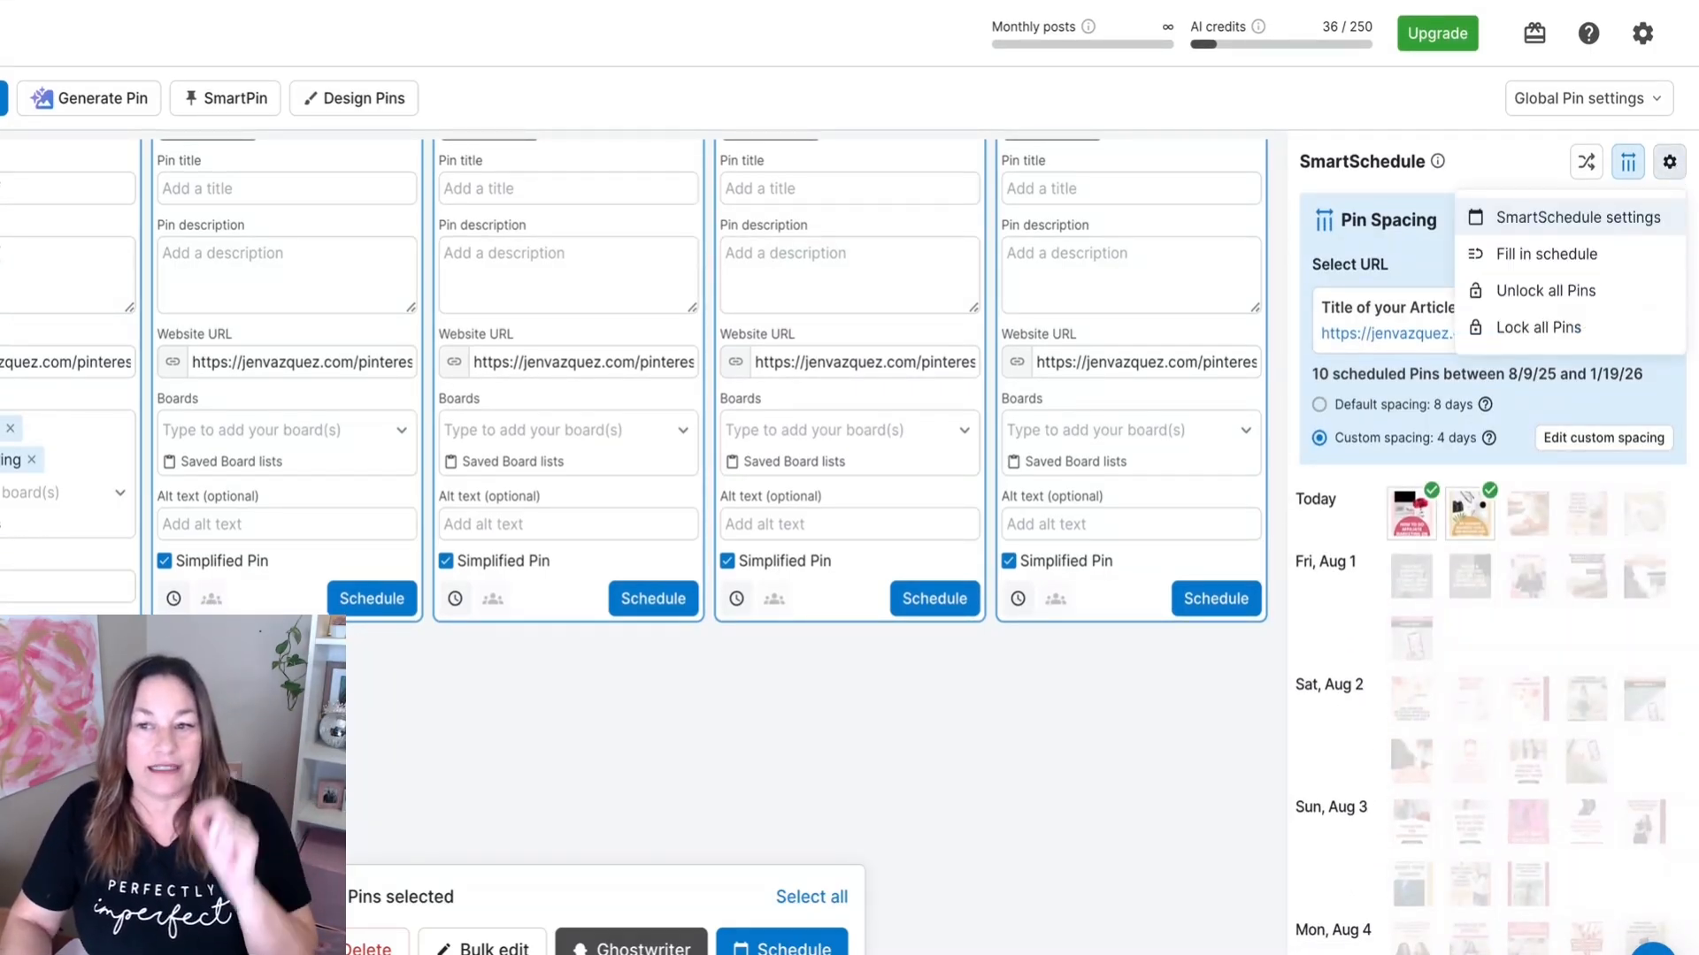
click(1551, 232)
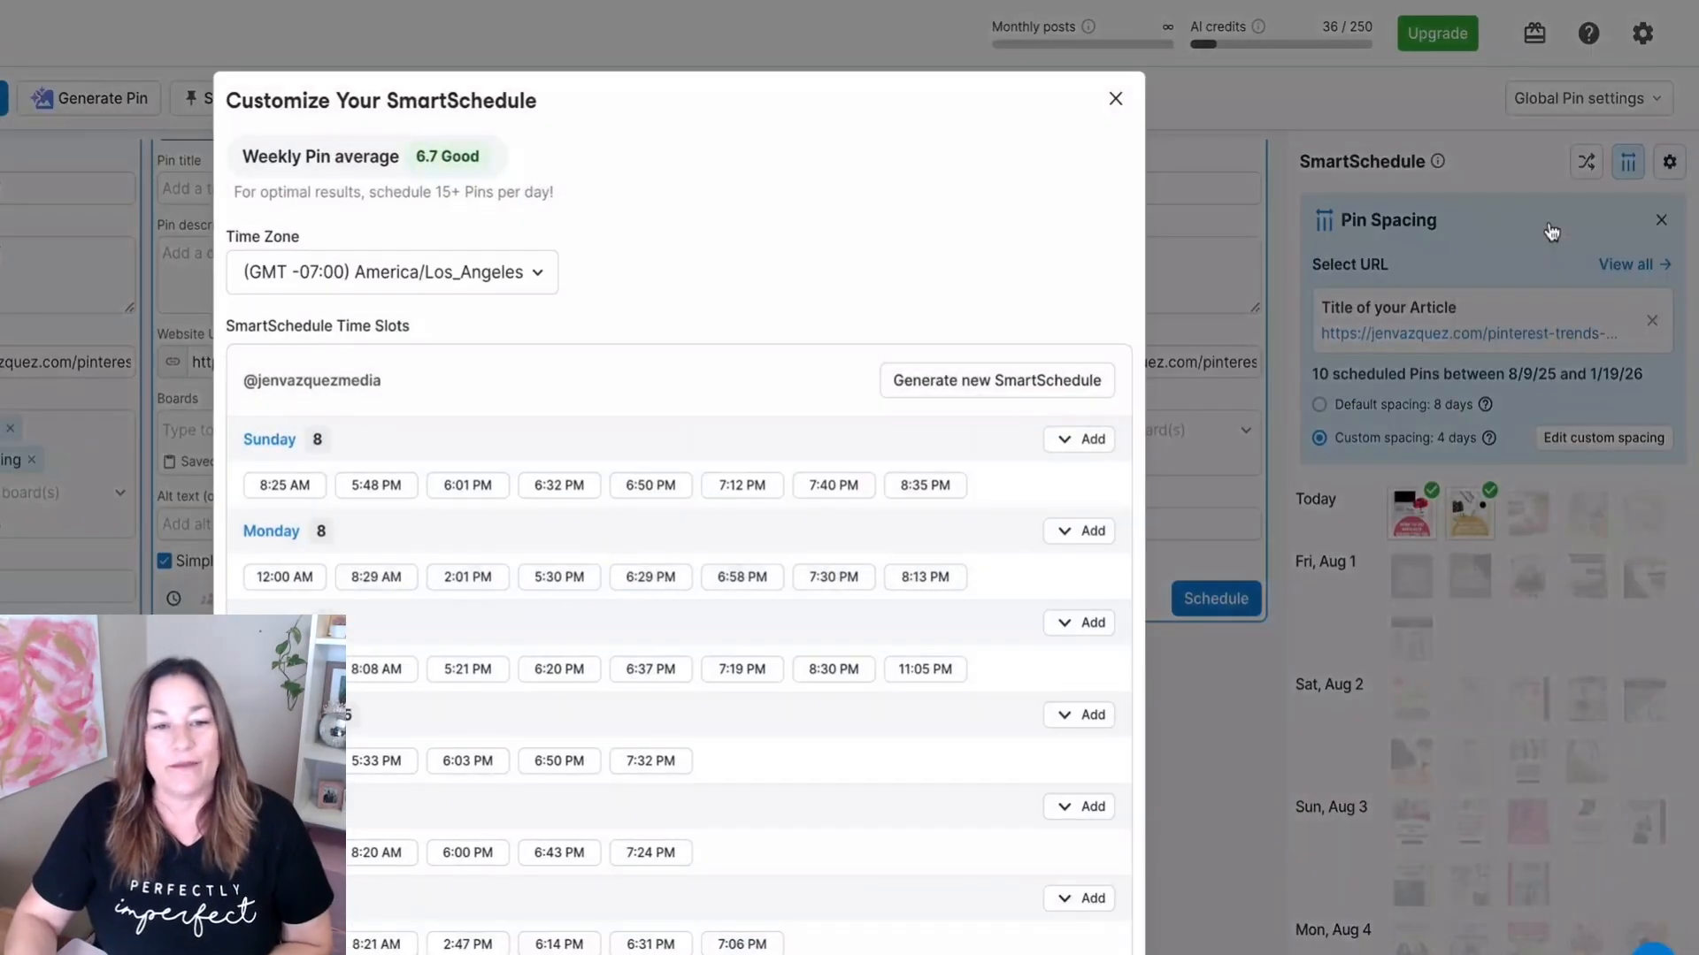
click(963, 387)
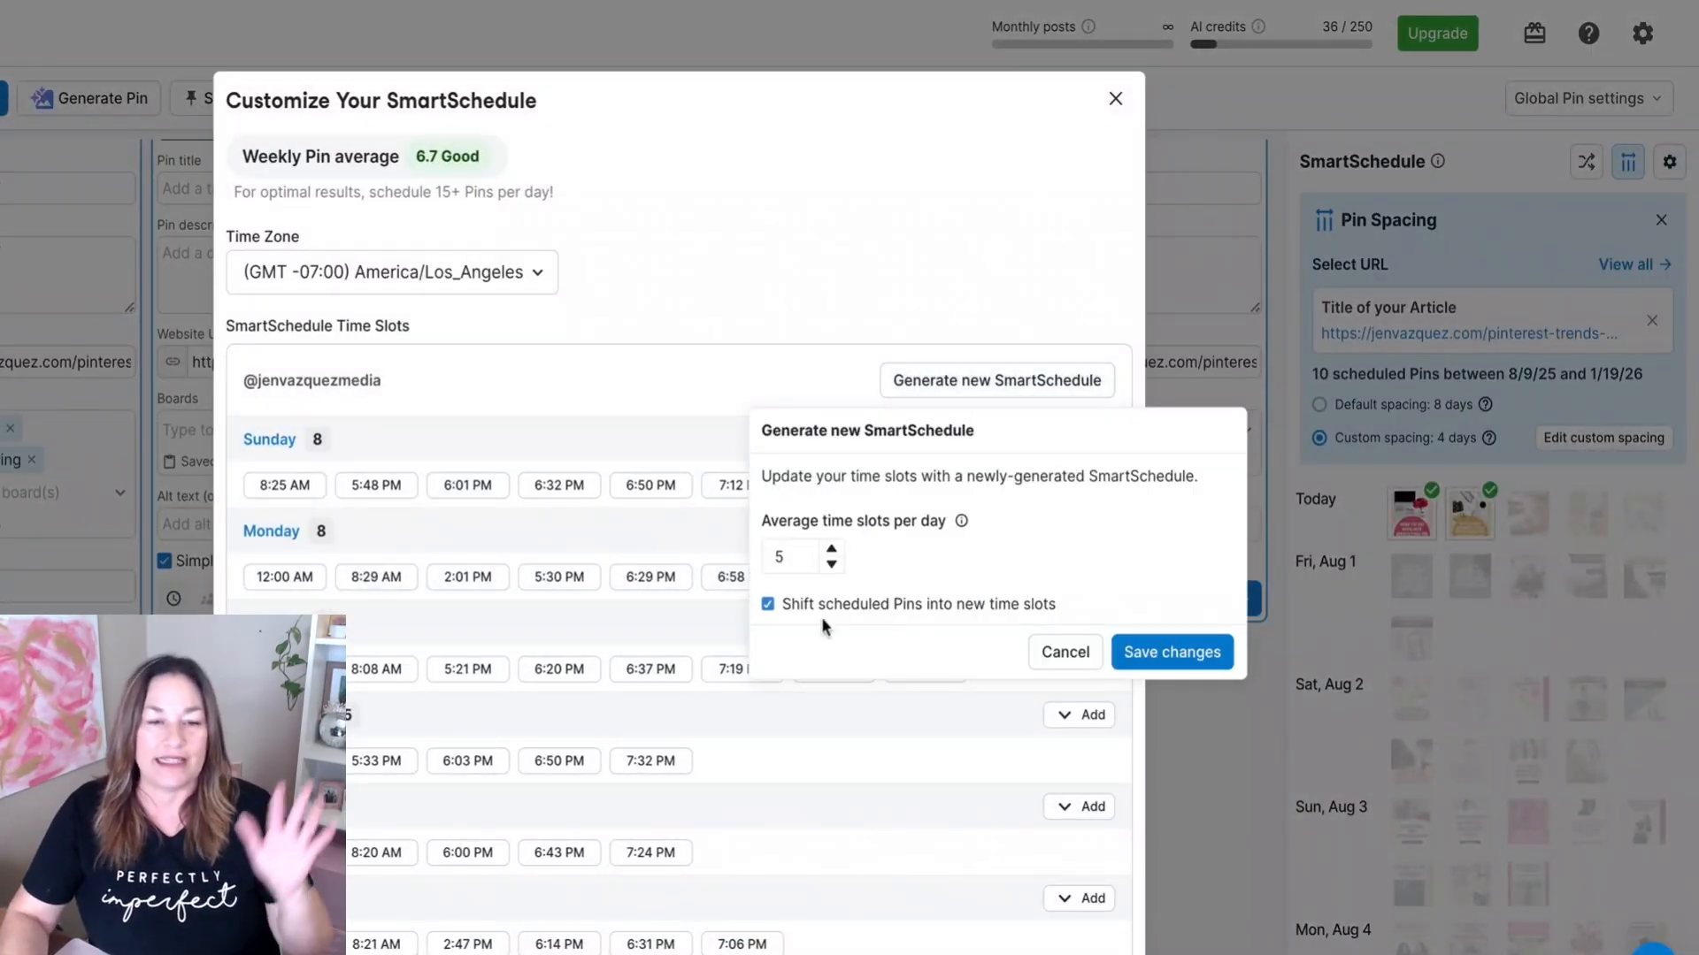
click(832, 564)
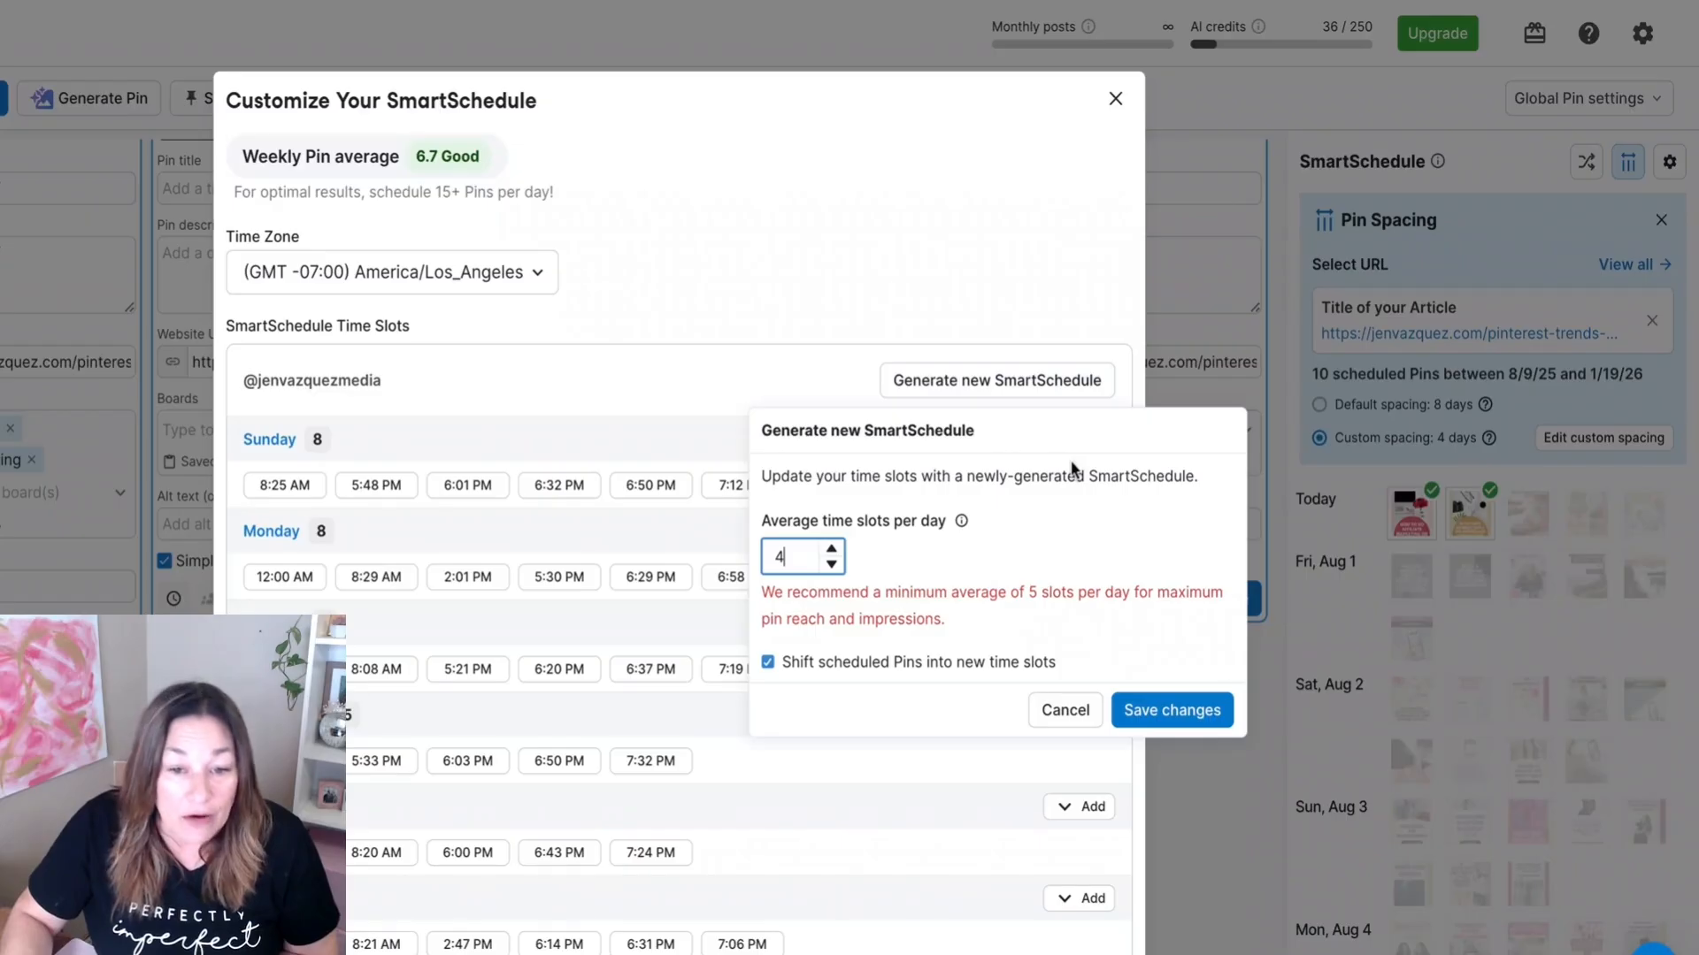
click(832, 550)
key(BackSpace)
text(13)
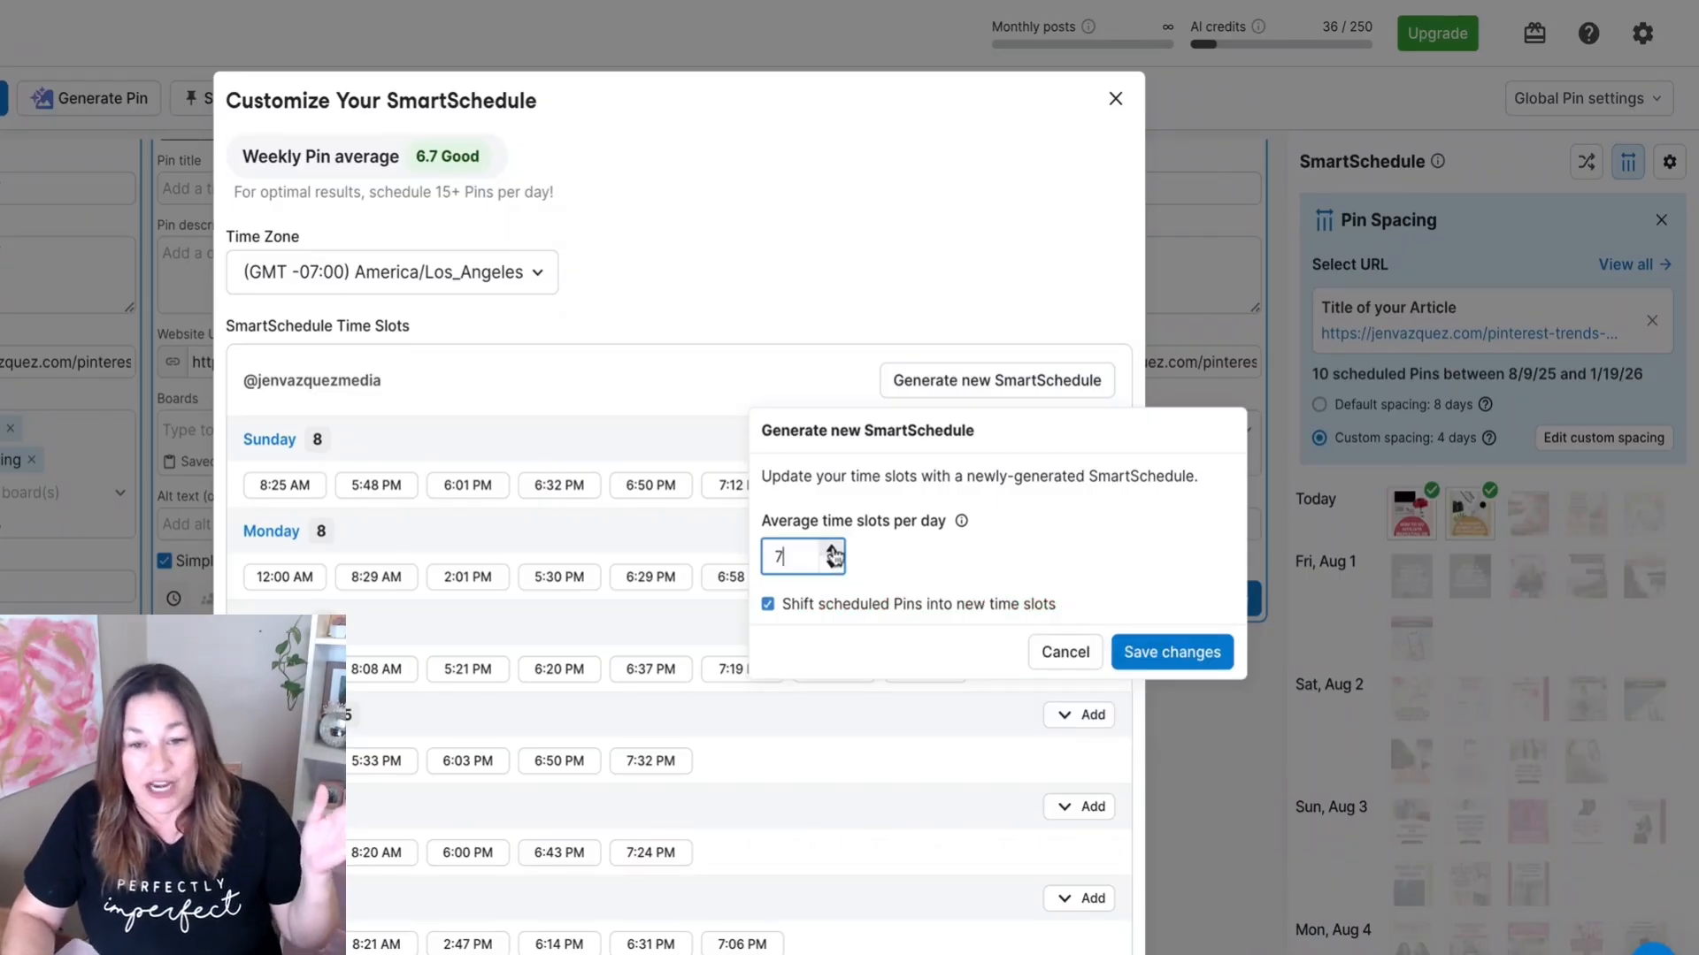
click(768, 604)
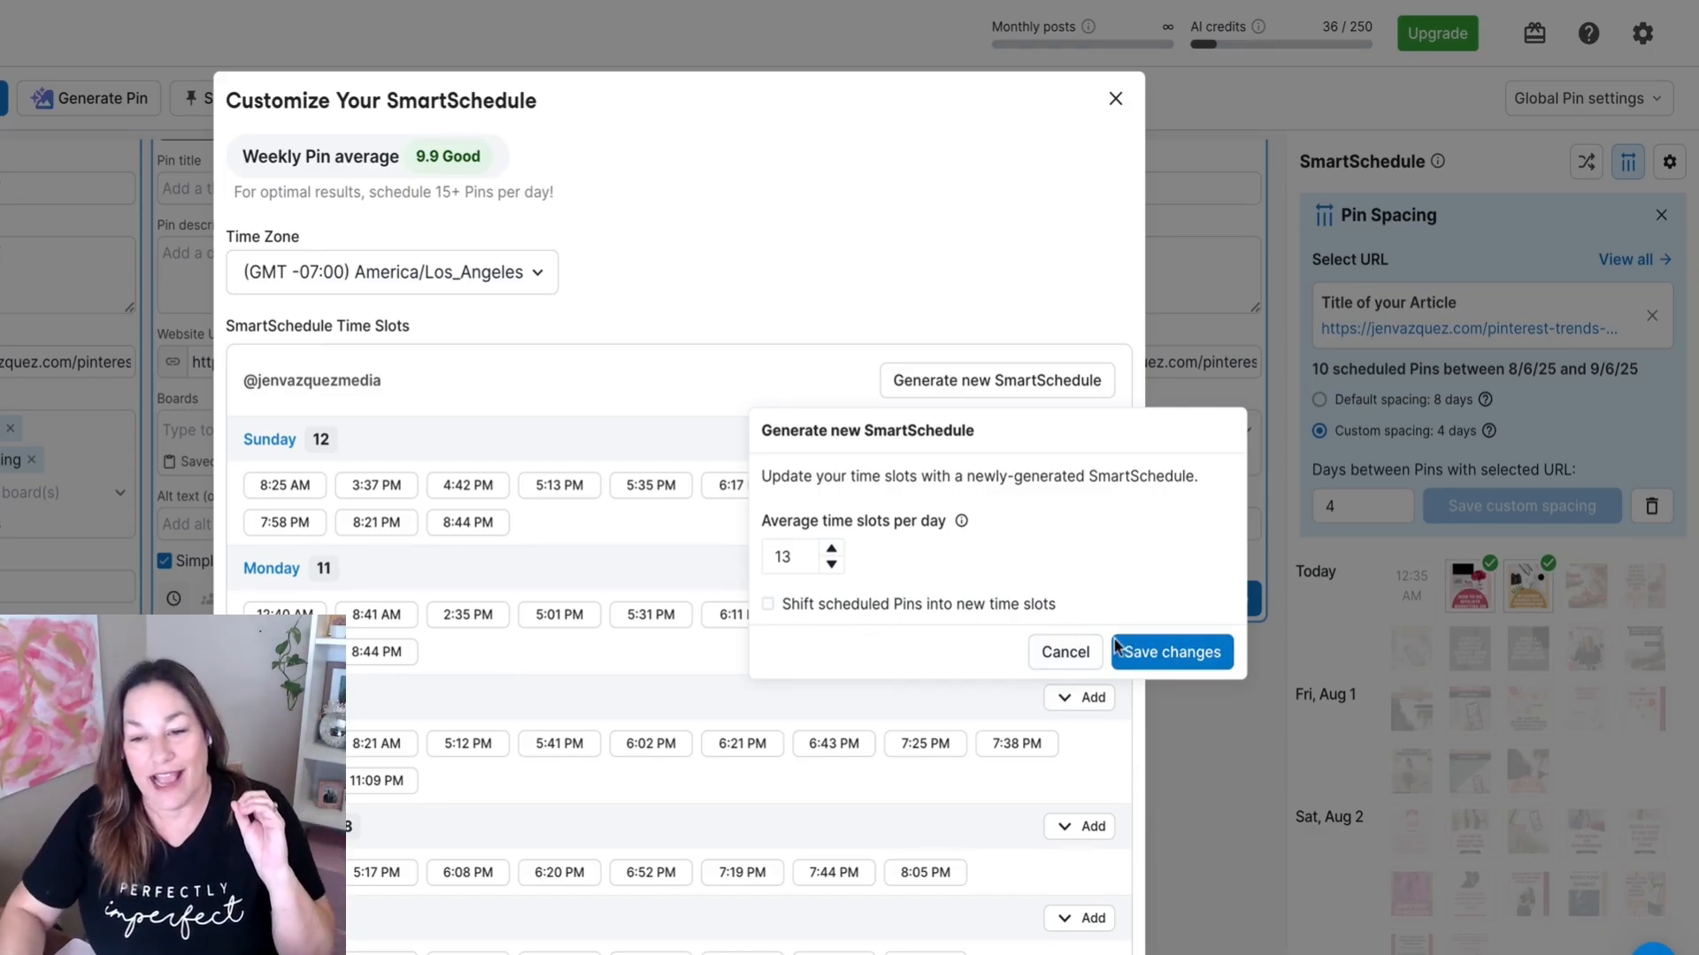
click(1150, 653)
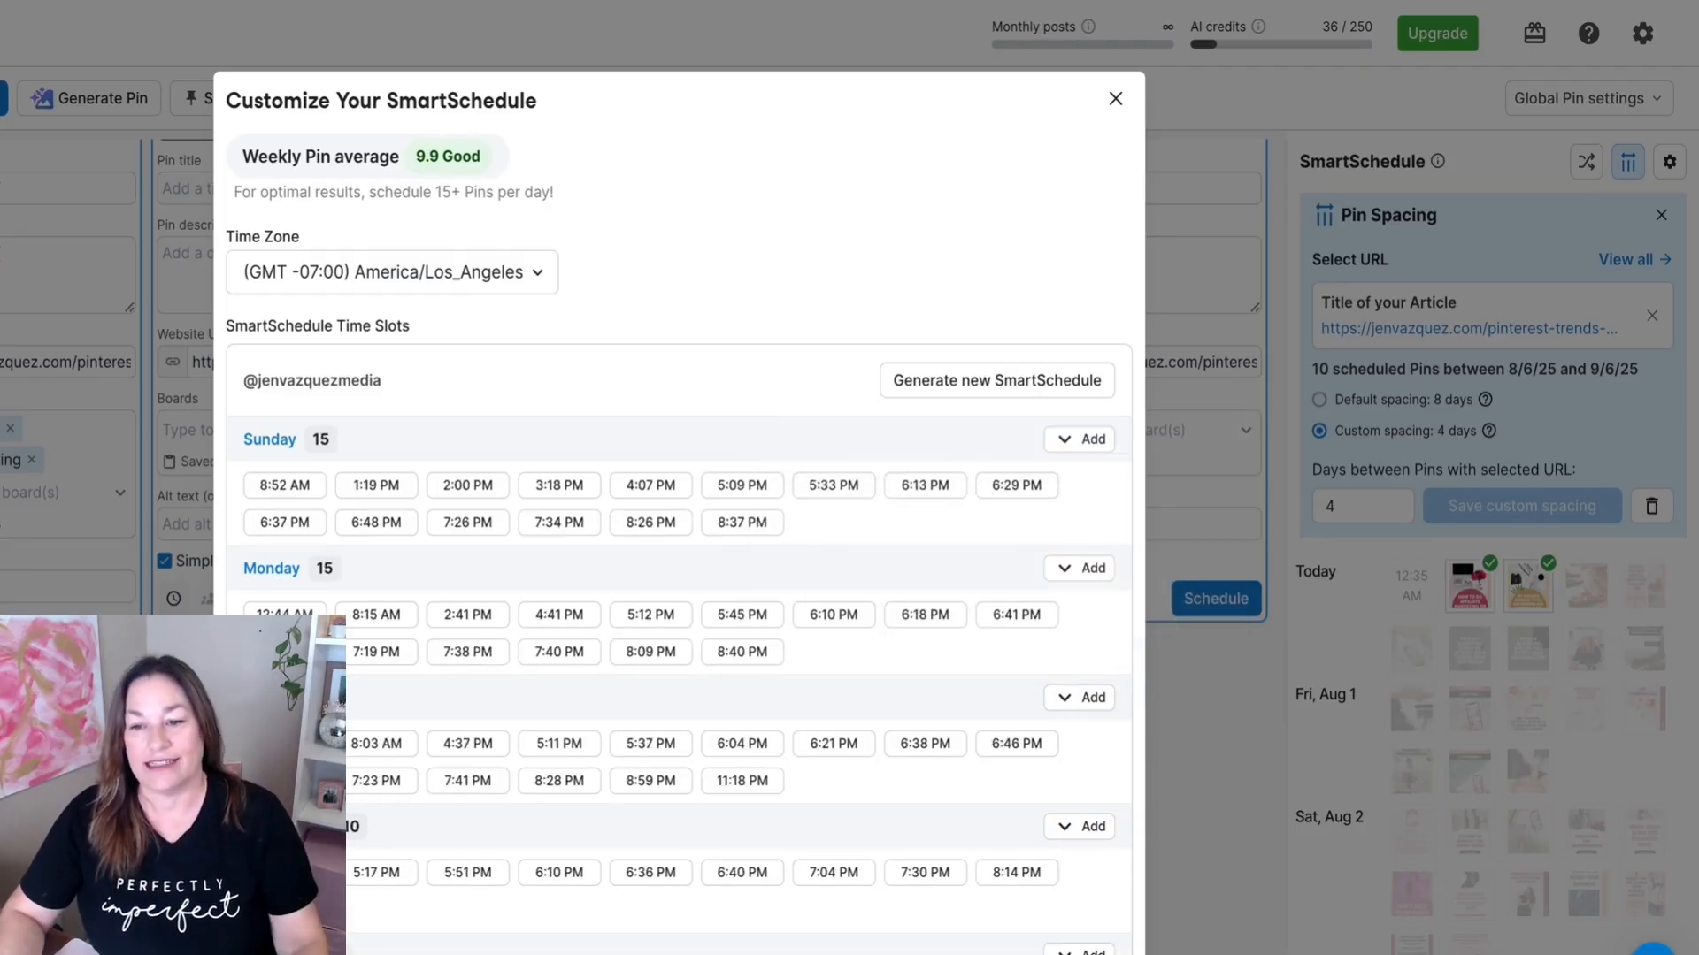
click(1409, 736)
- Change the selected URL's custom spacing to 3 days and save it, shifting currently scheduled Pins to abide by the rule
scroll(1409, 736, down, 8)
scroll(1409, 735, down, 15)
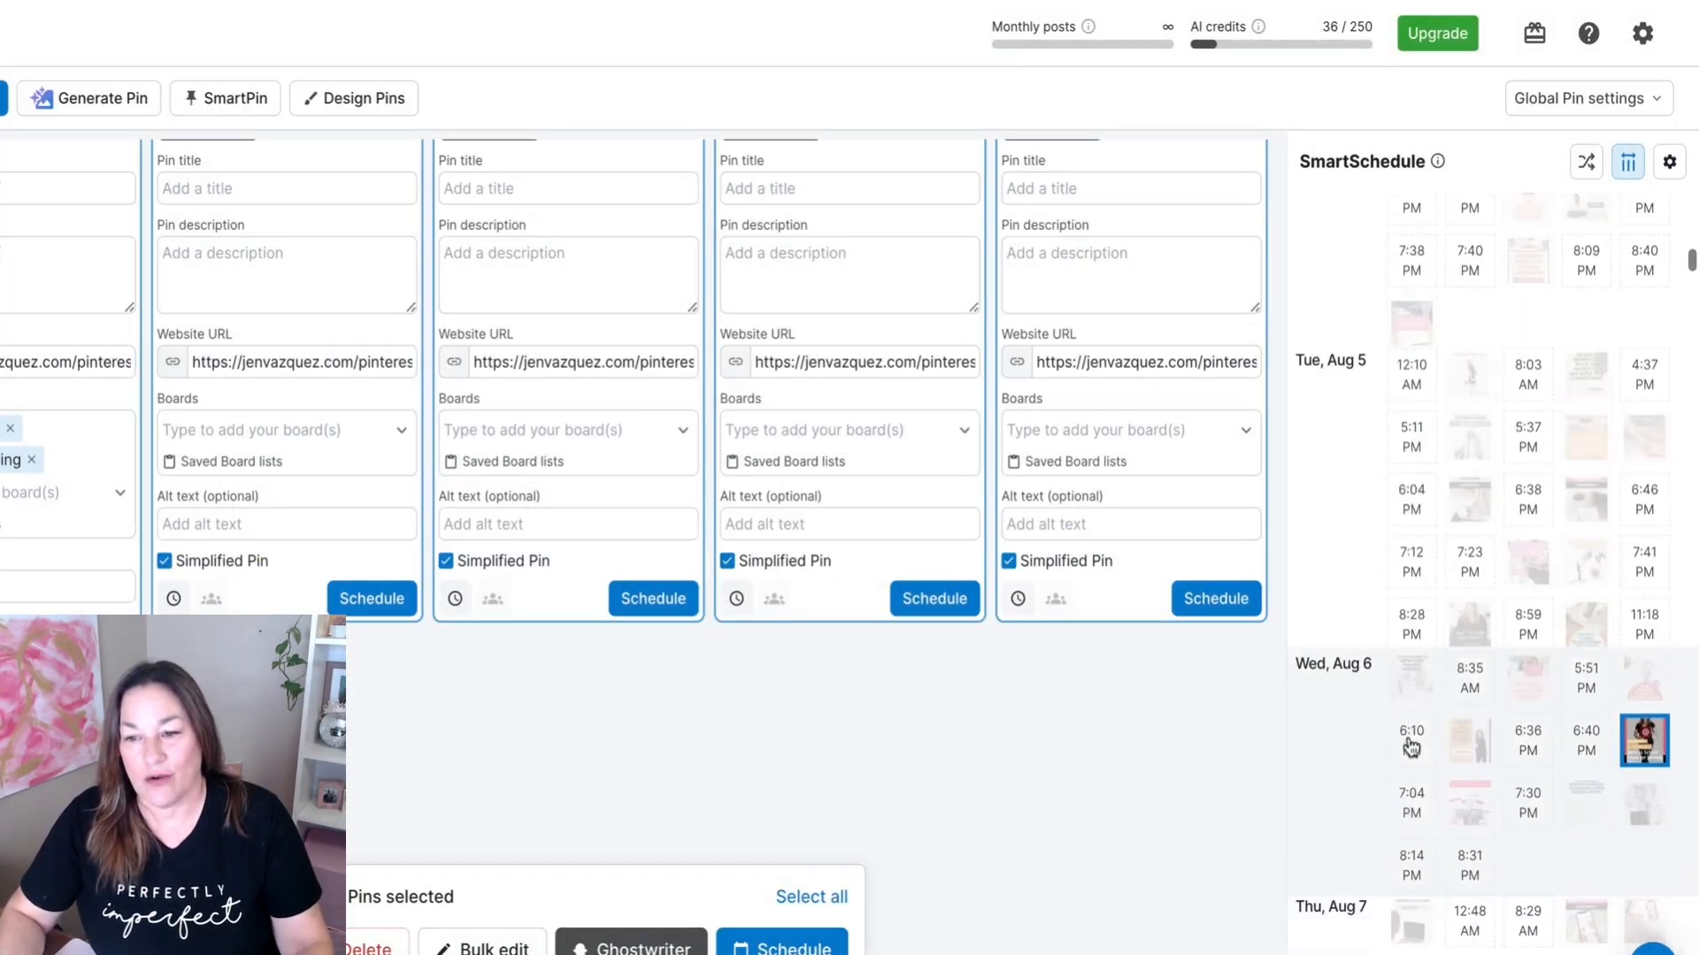
scroll(1410, 746, up, 20)
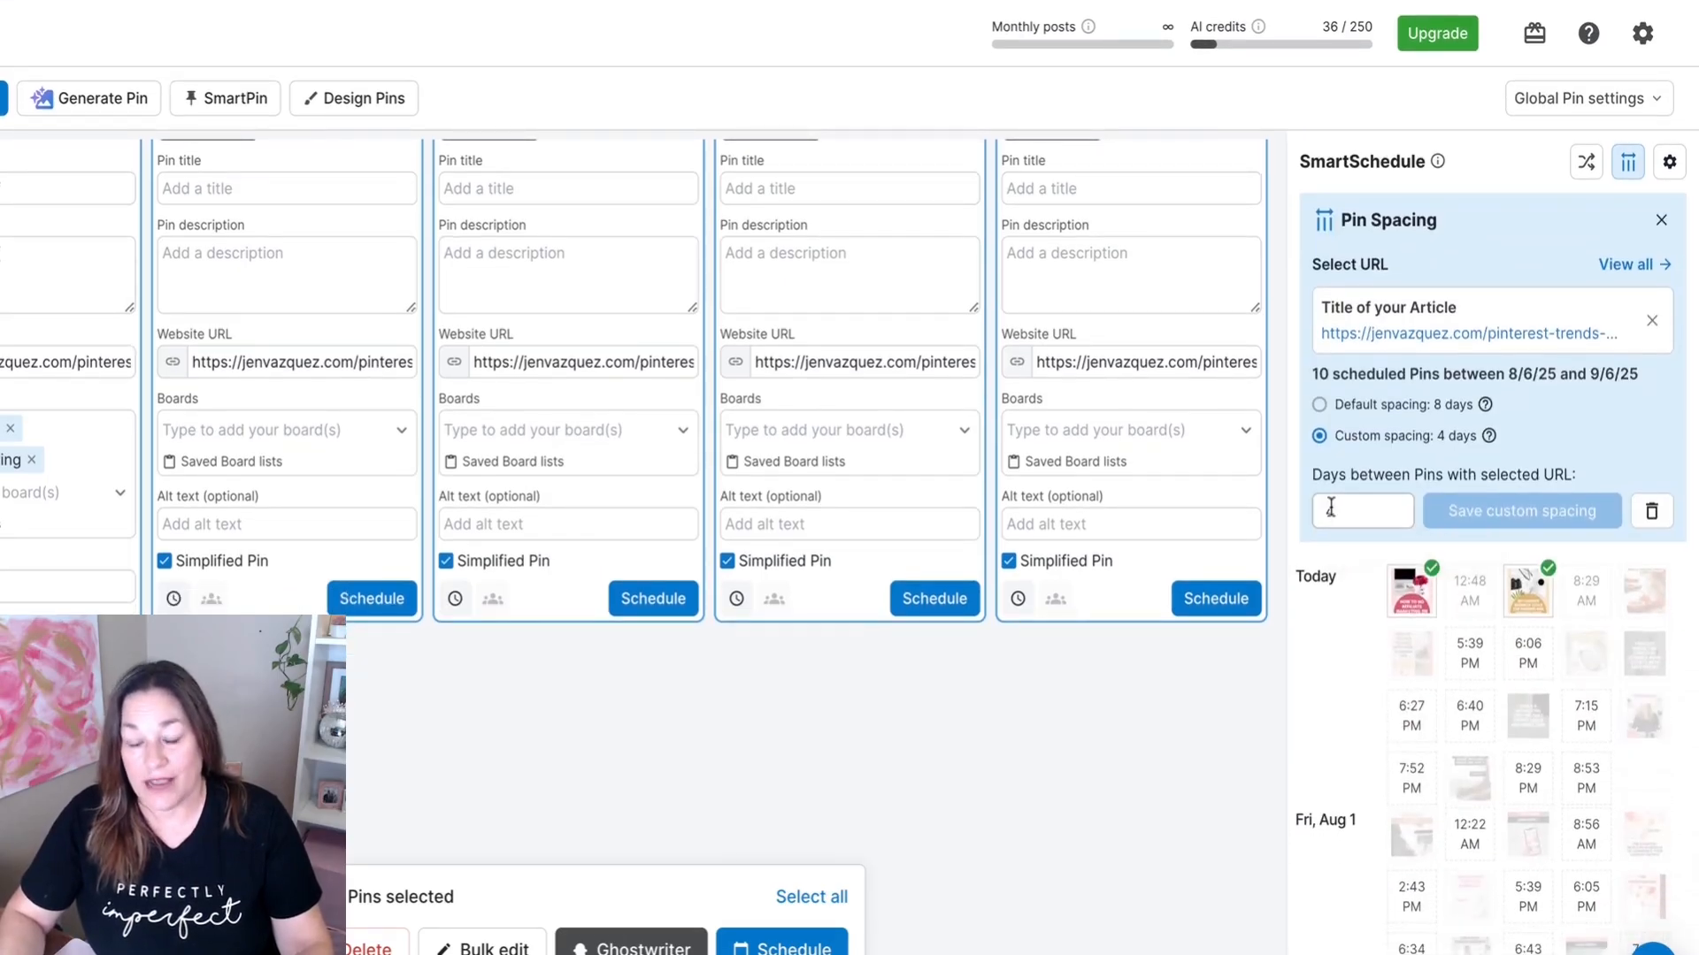
click(1329, 513)
text(33)
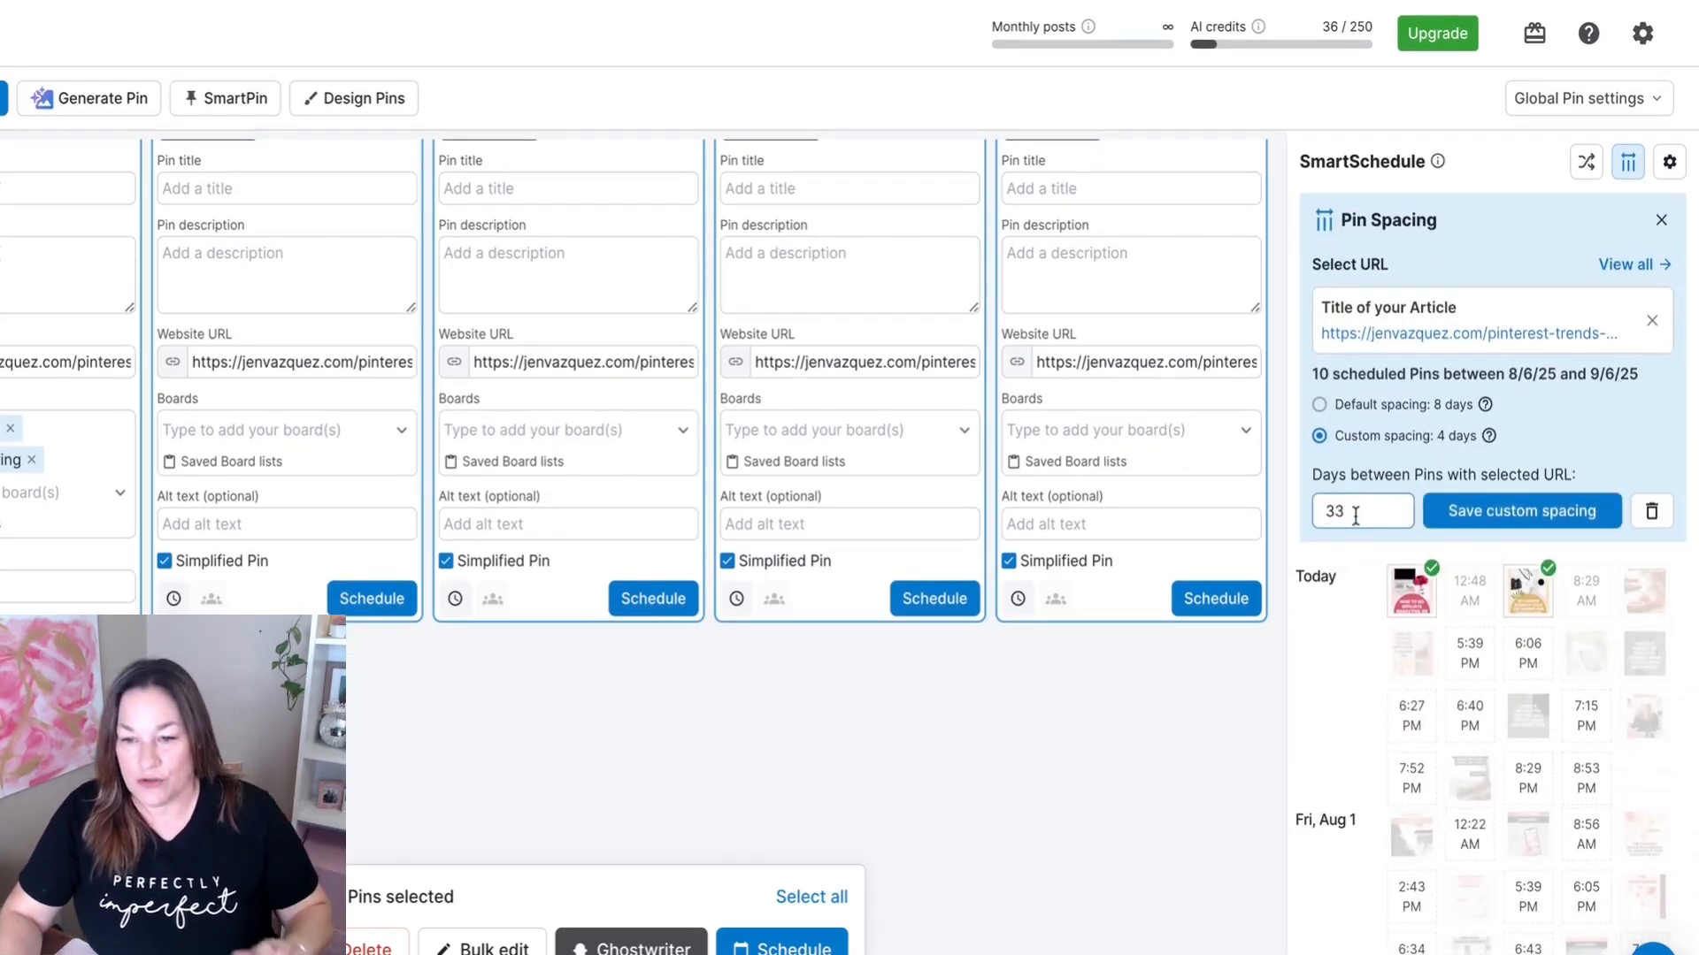
key(BackSpace)
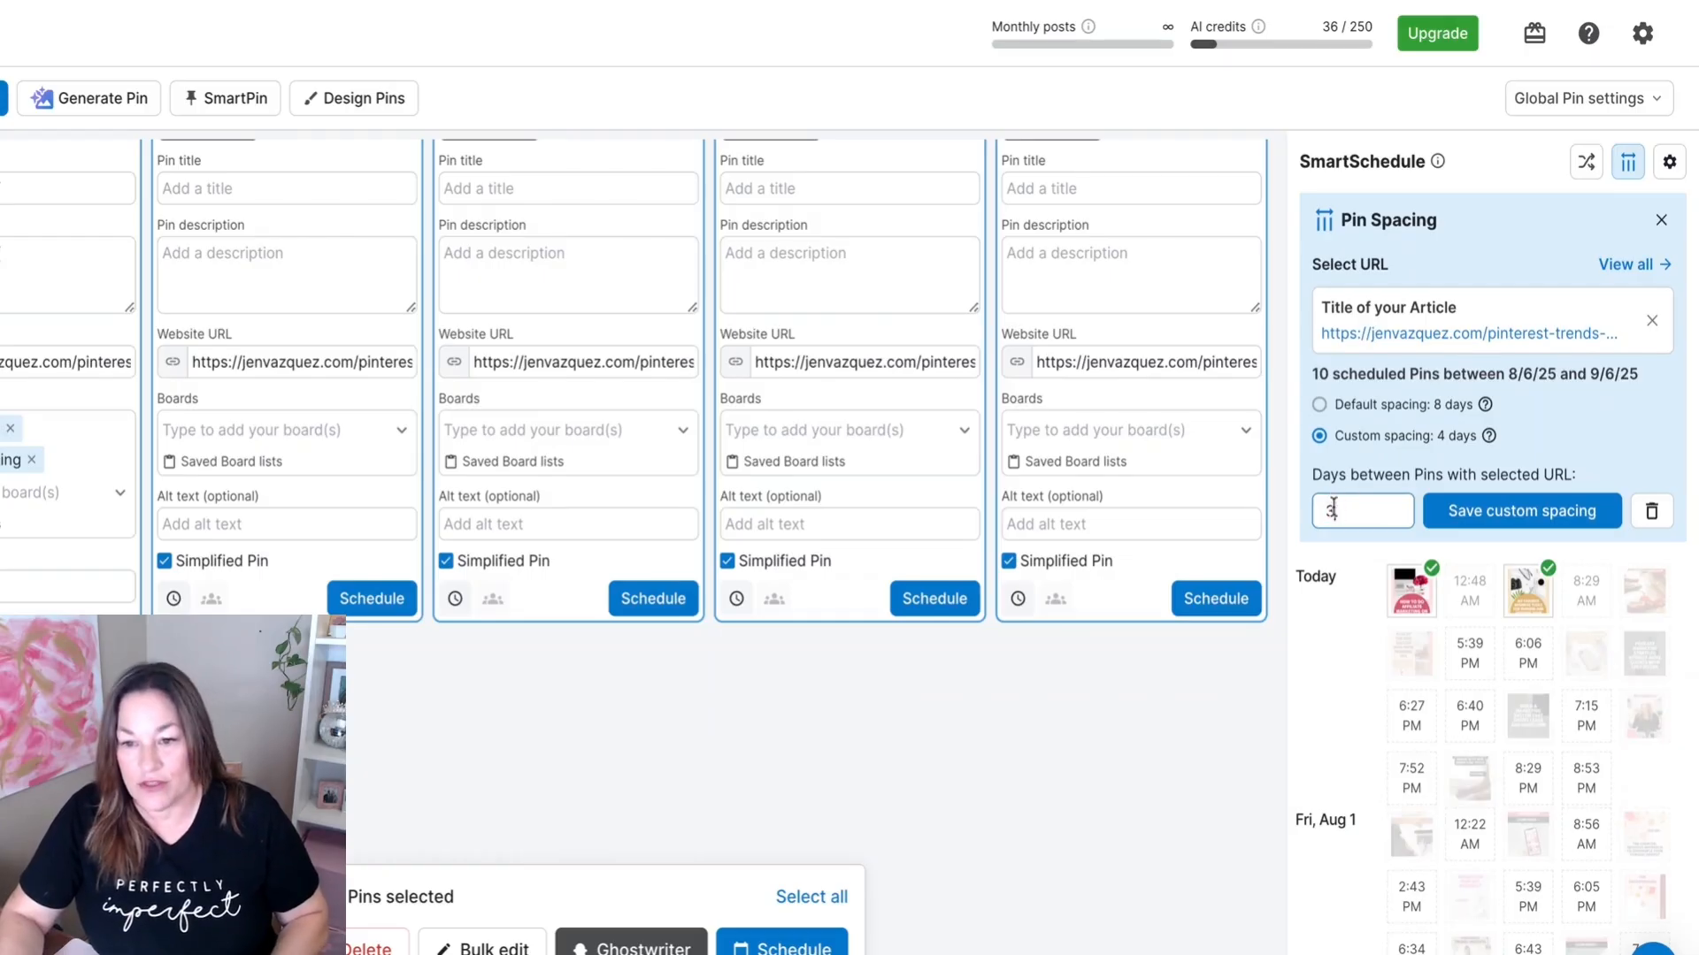
click(1539, 524)
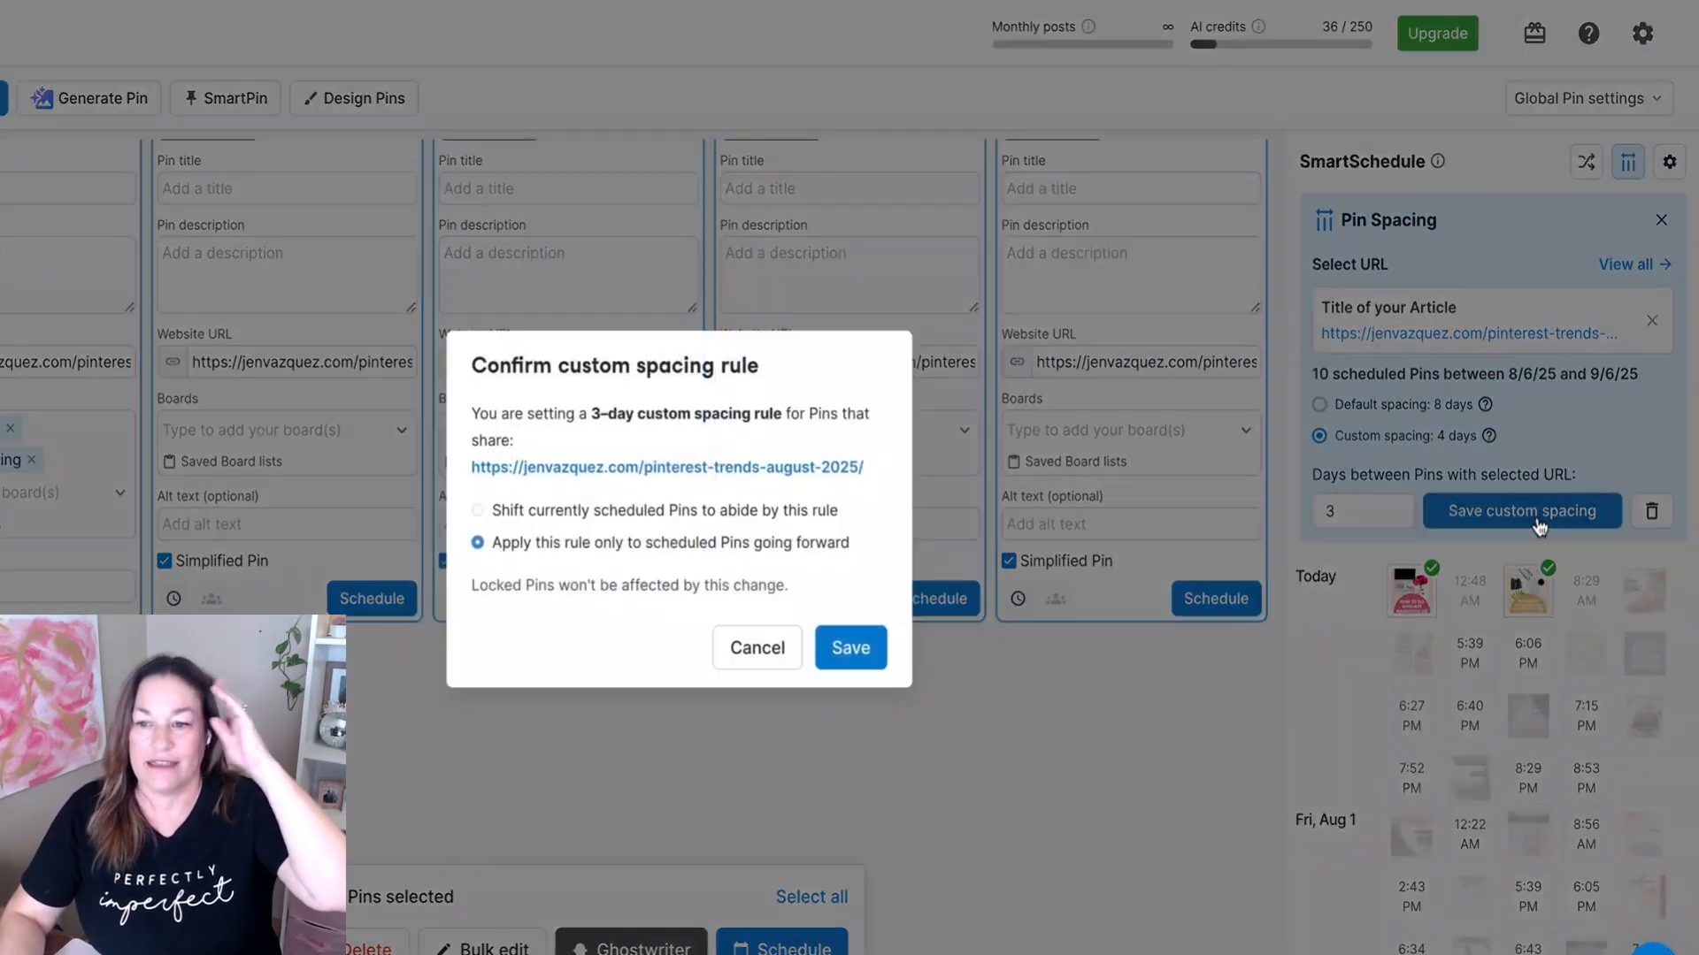
click(637, 520)
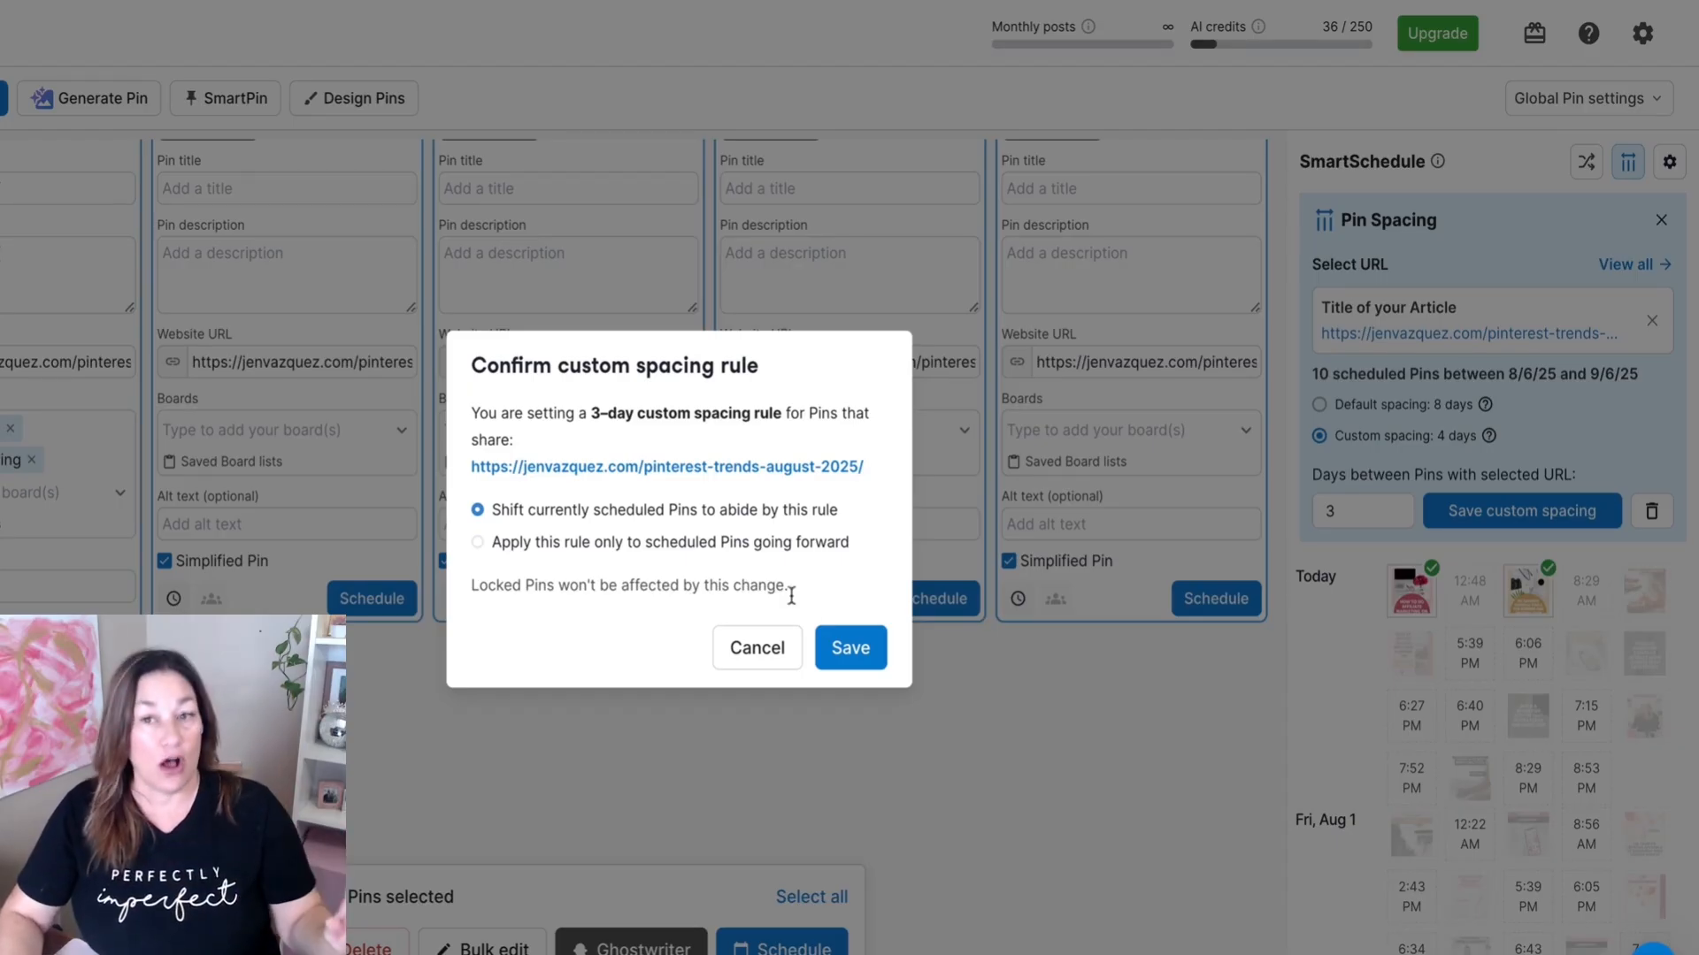
click(846, 659)
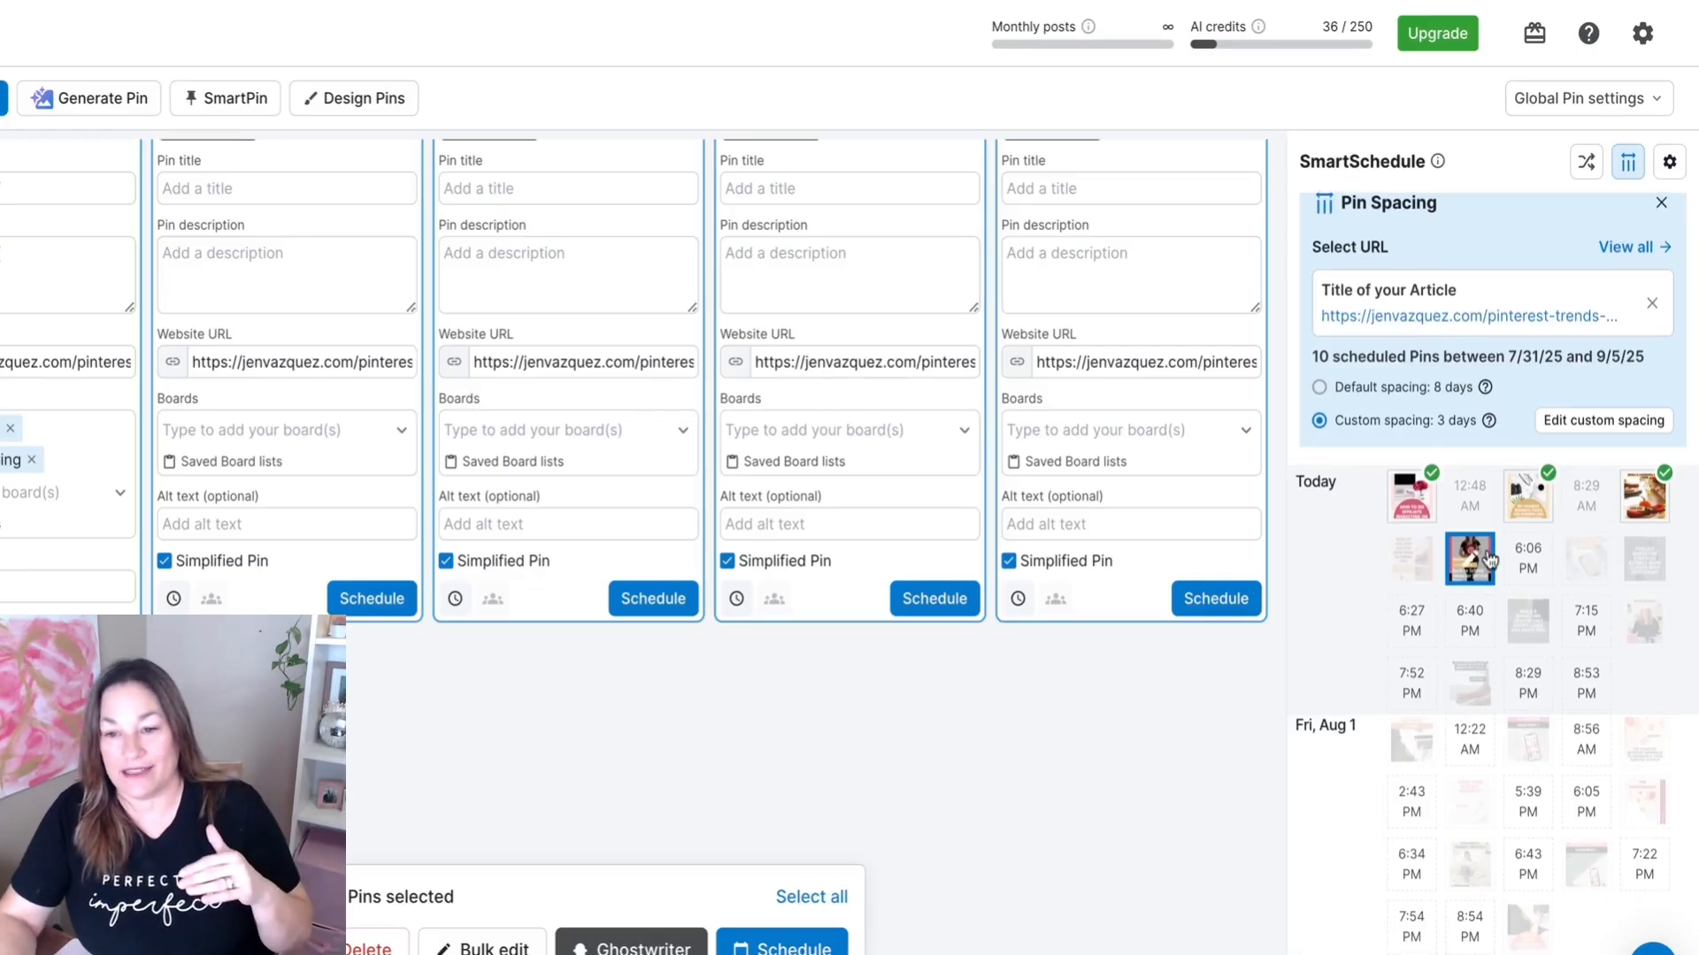
- Check the dates of the selected URL's Pins in the SmartSchedule under the 3-day rule, from today through early August
mouse_move(1484, 557)
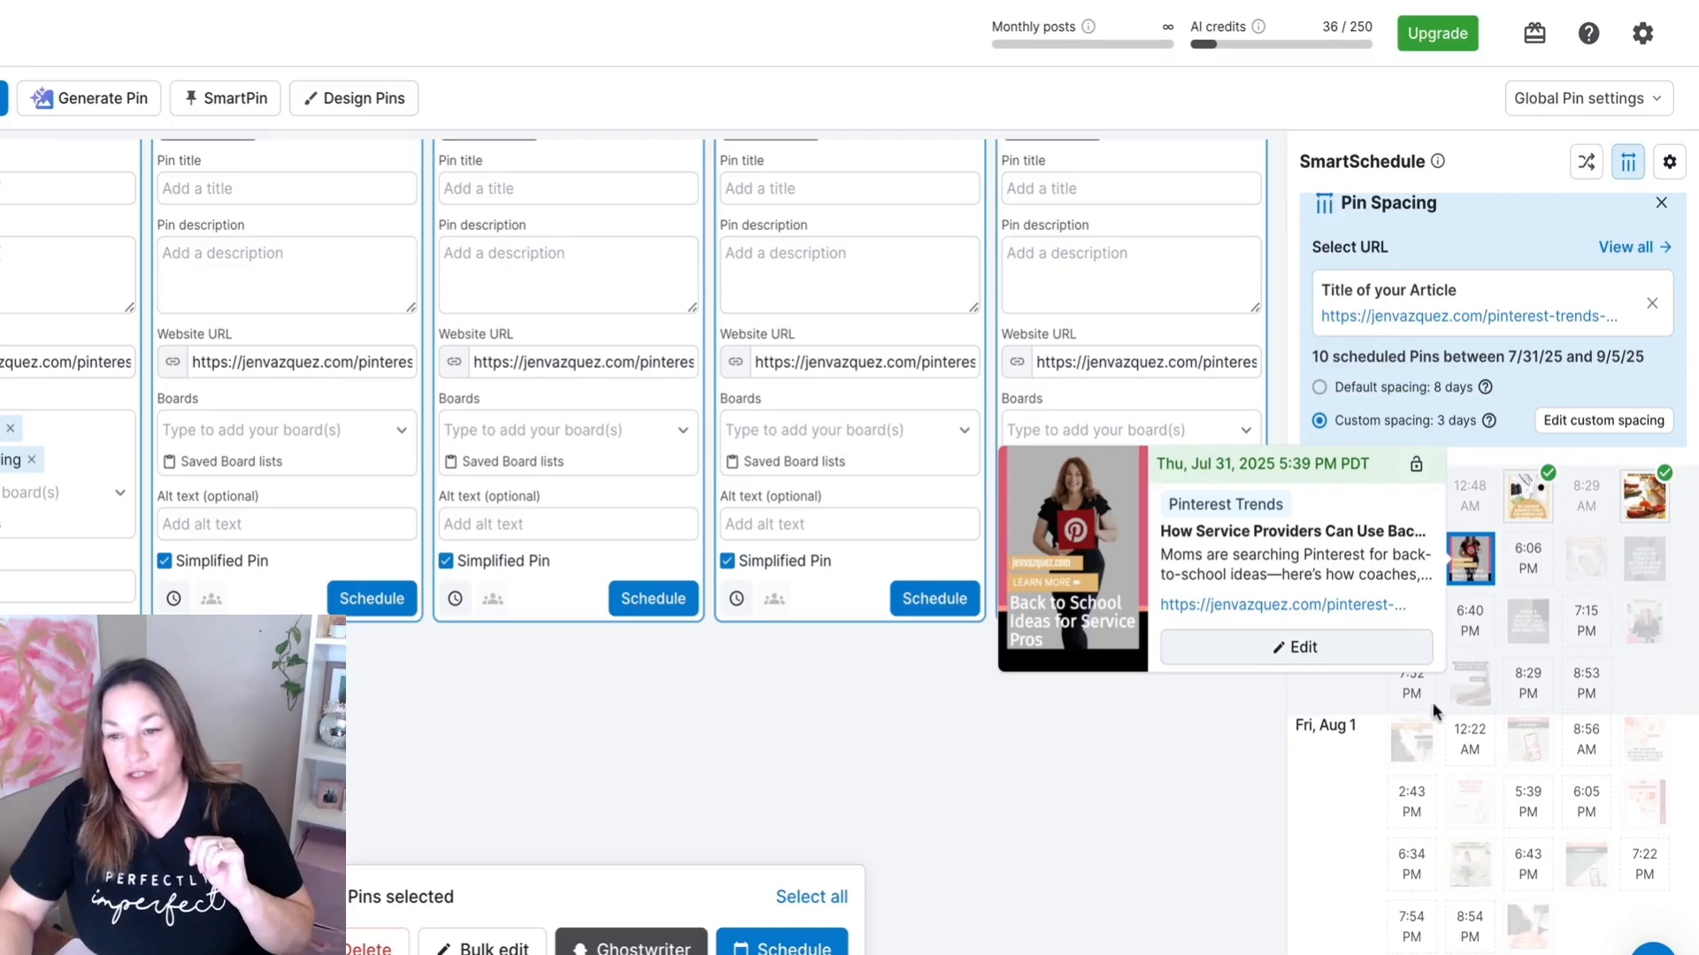
scroll(1415, 700, down, 10)
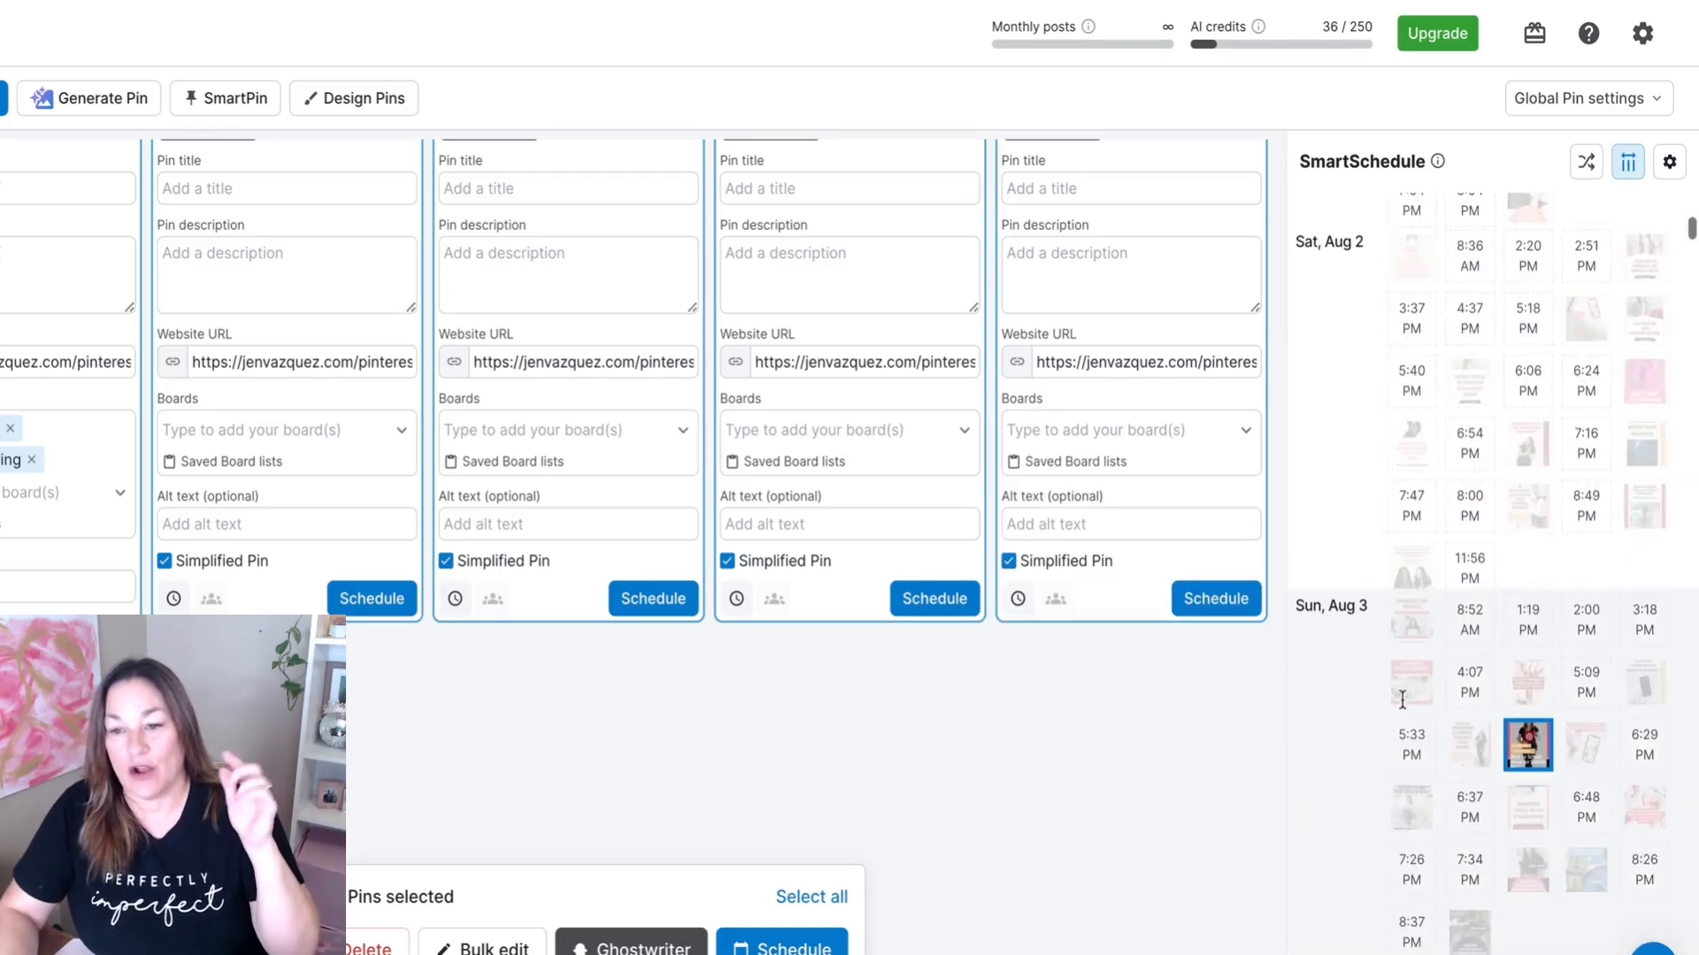
scroll(1402, 701, down, 4)
mouse_move(1521, 437)
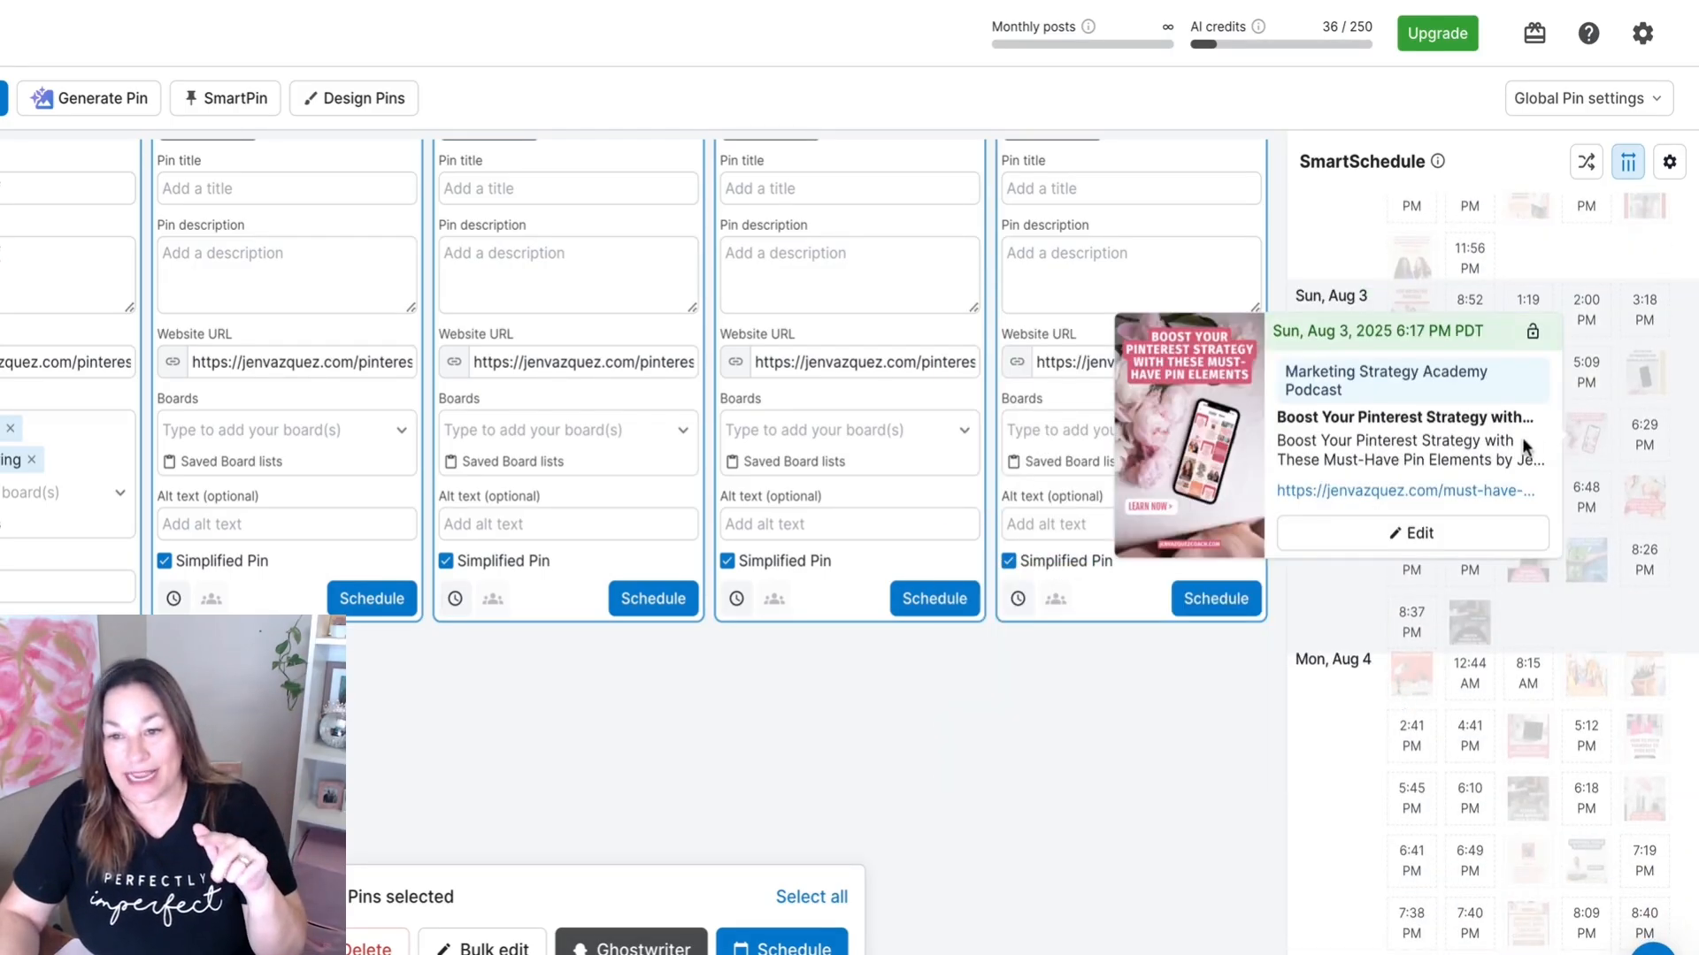
scroll(1451, 665, down, 4)
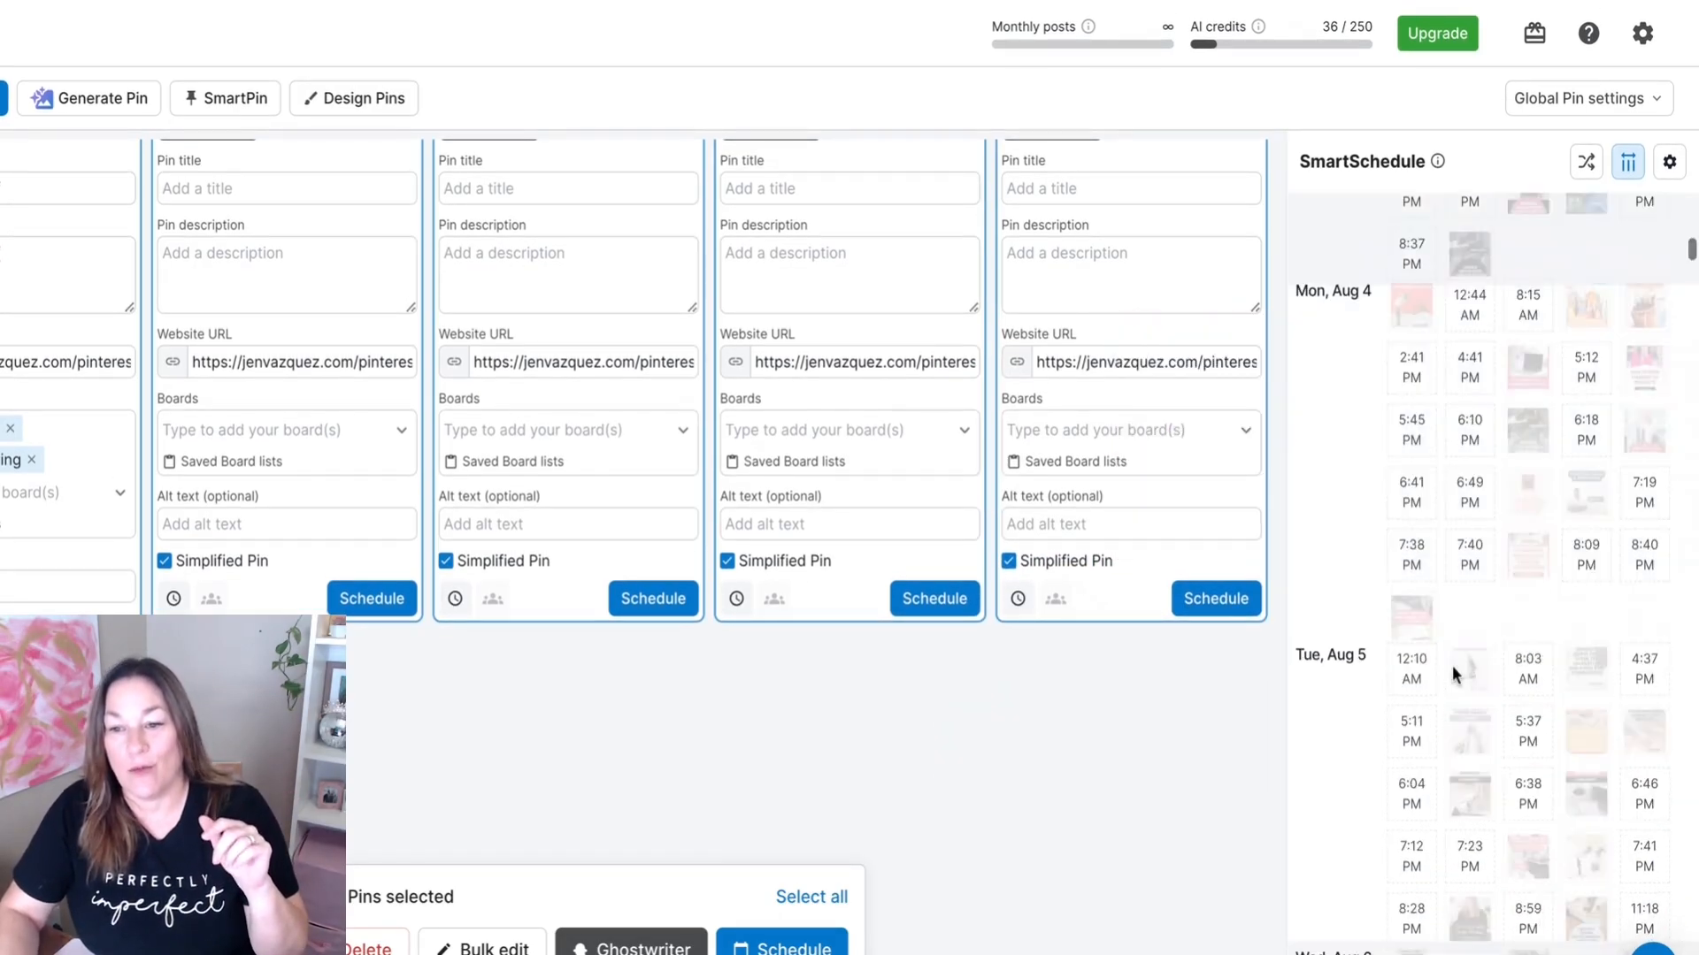
scroll(1452, 665, down, 7)
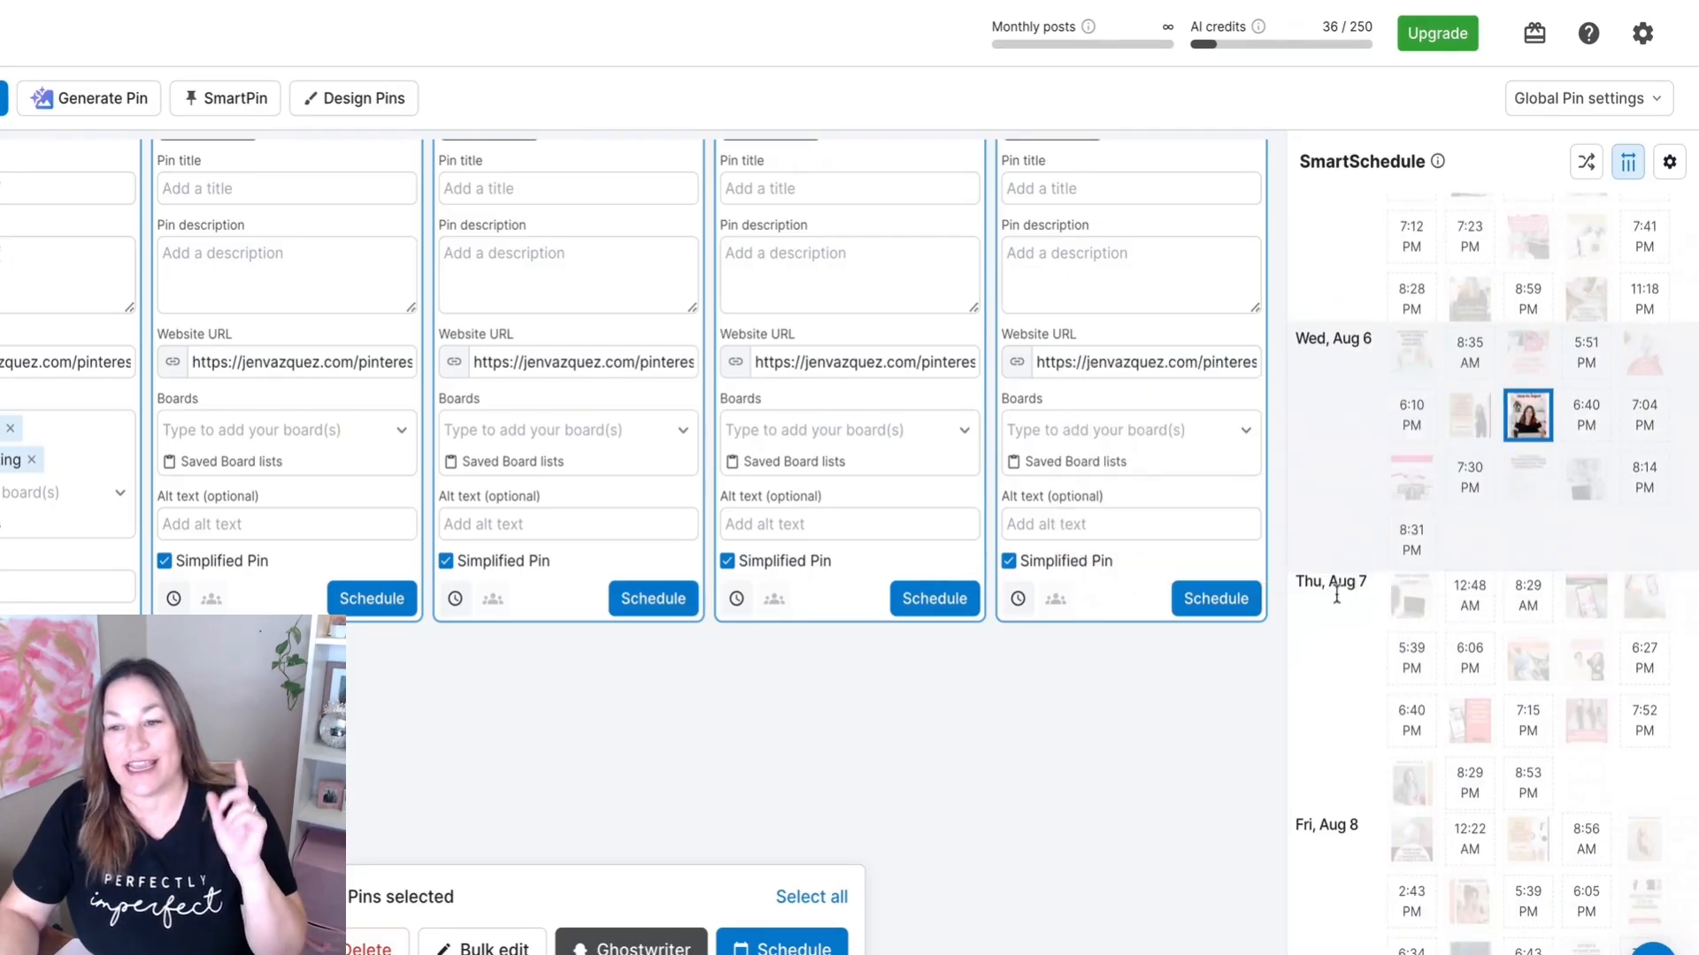
- Generate a new SmartSchedule with fewer time slots per day, shift all unlocked Pins to fill the gaps, and close the settings
scroll(1387, 694, down, 4)
scroll(1387, 693, up, 3)
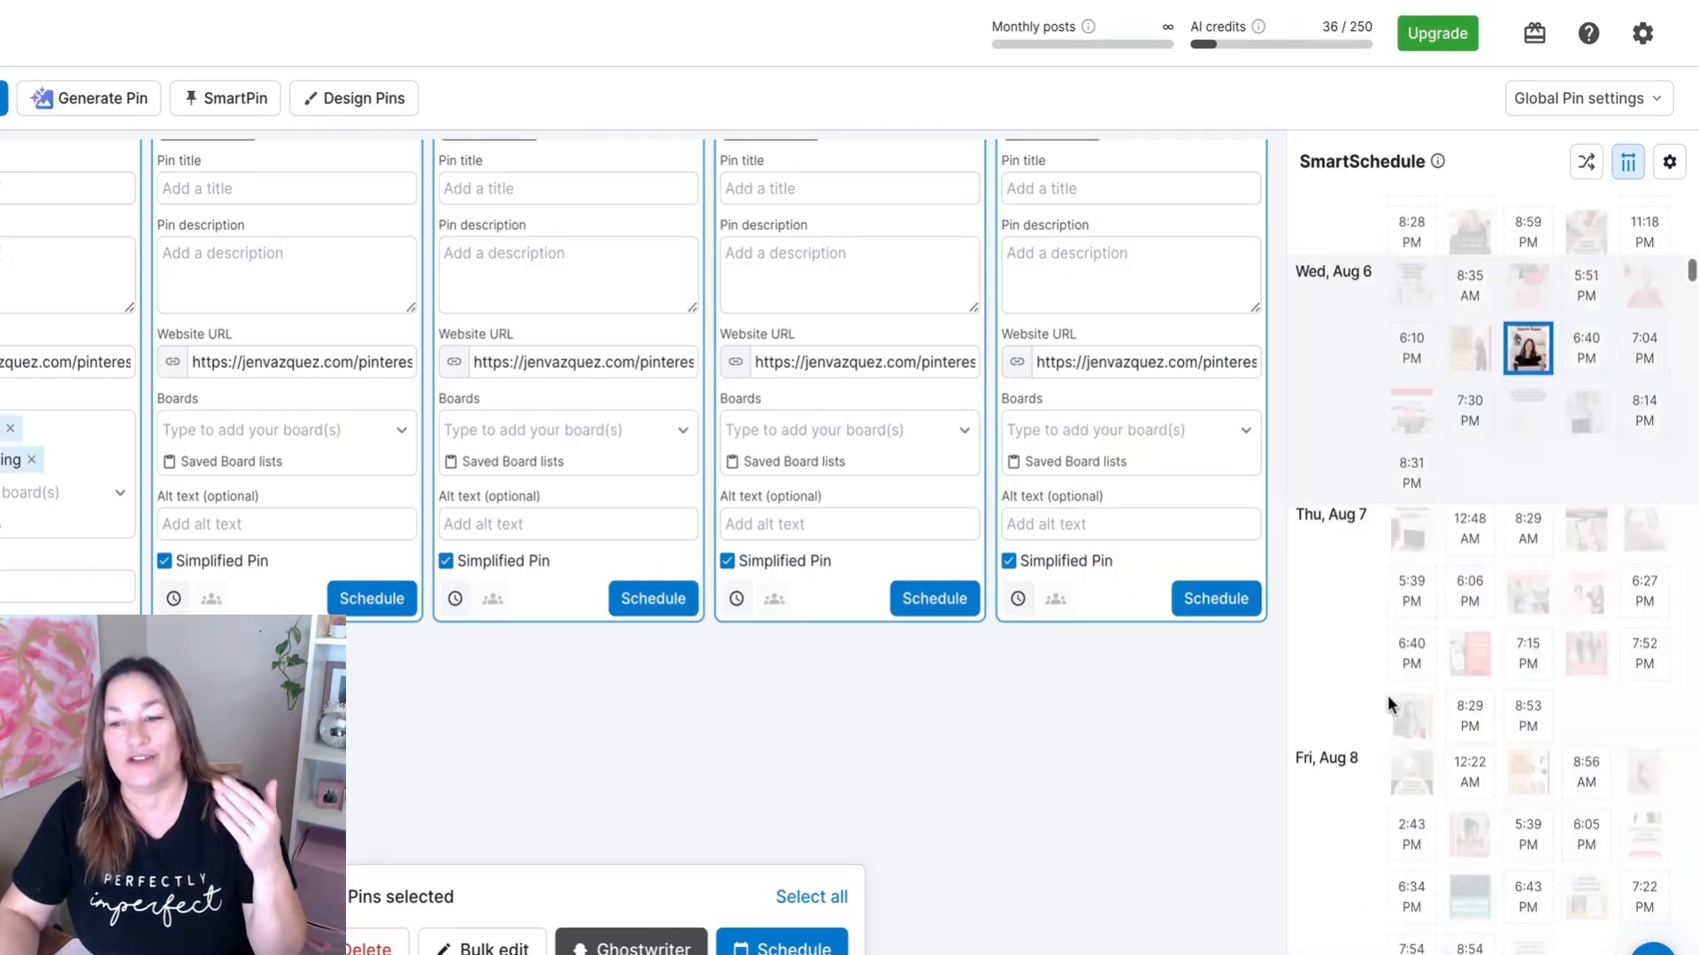
scroll(1387, 693, up, 12)
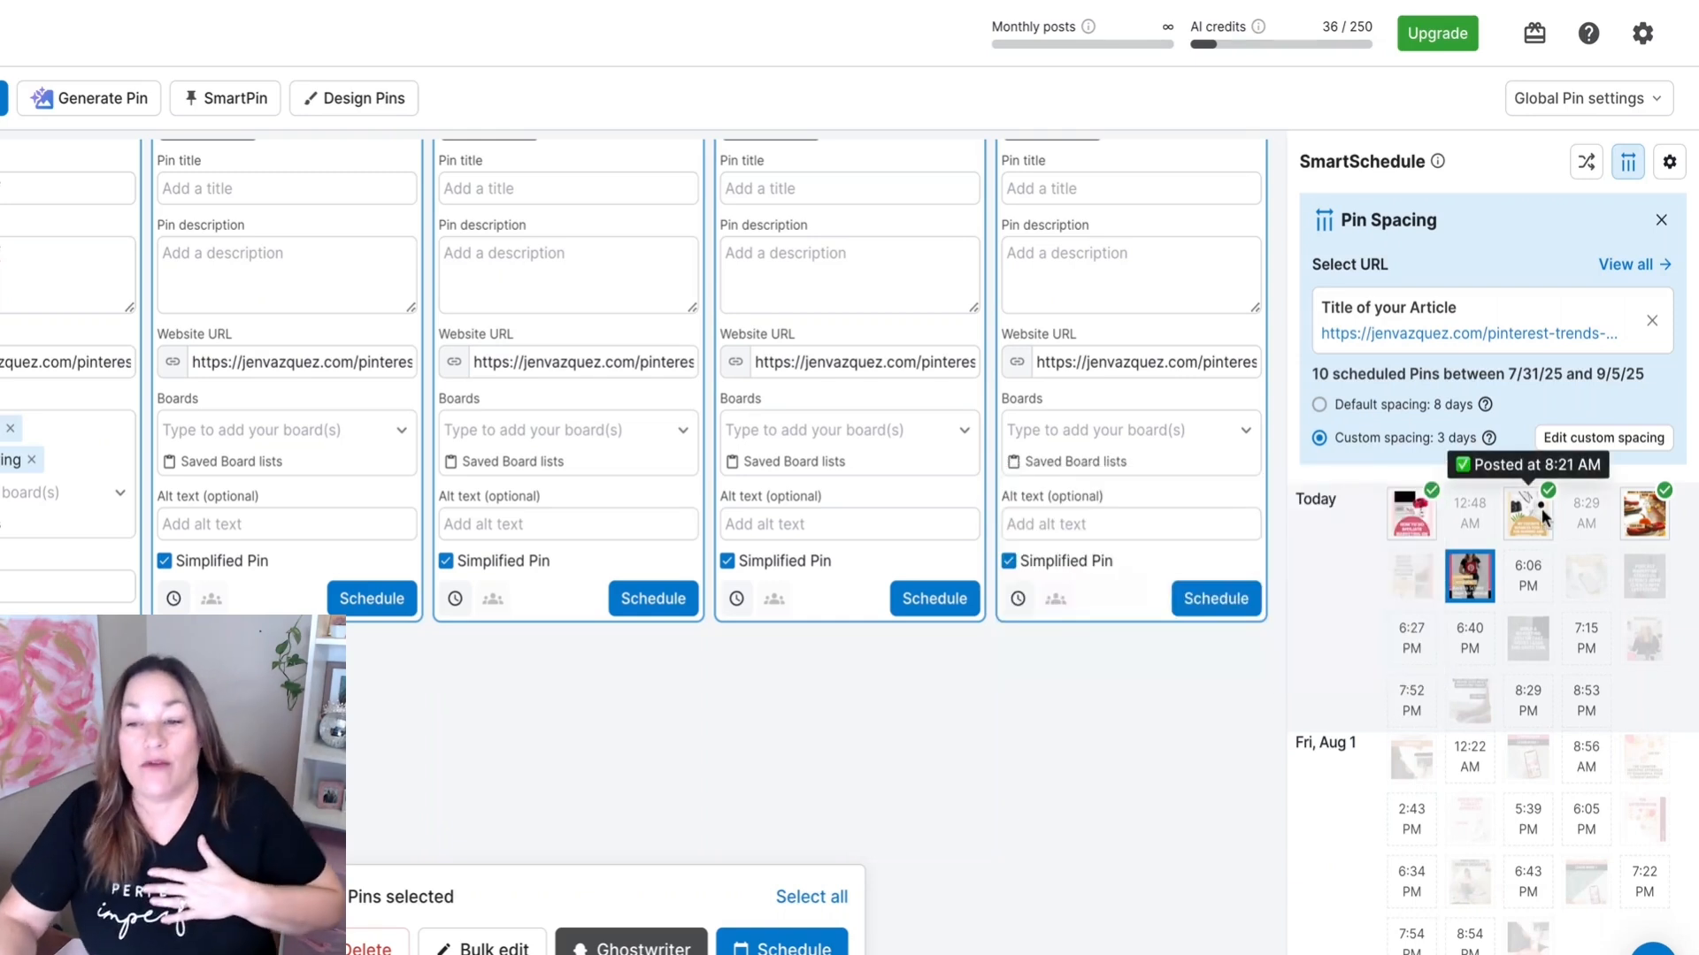
click(1670, 164)
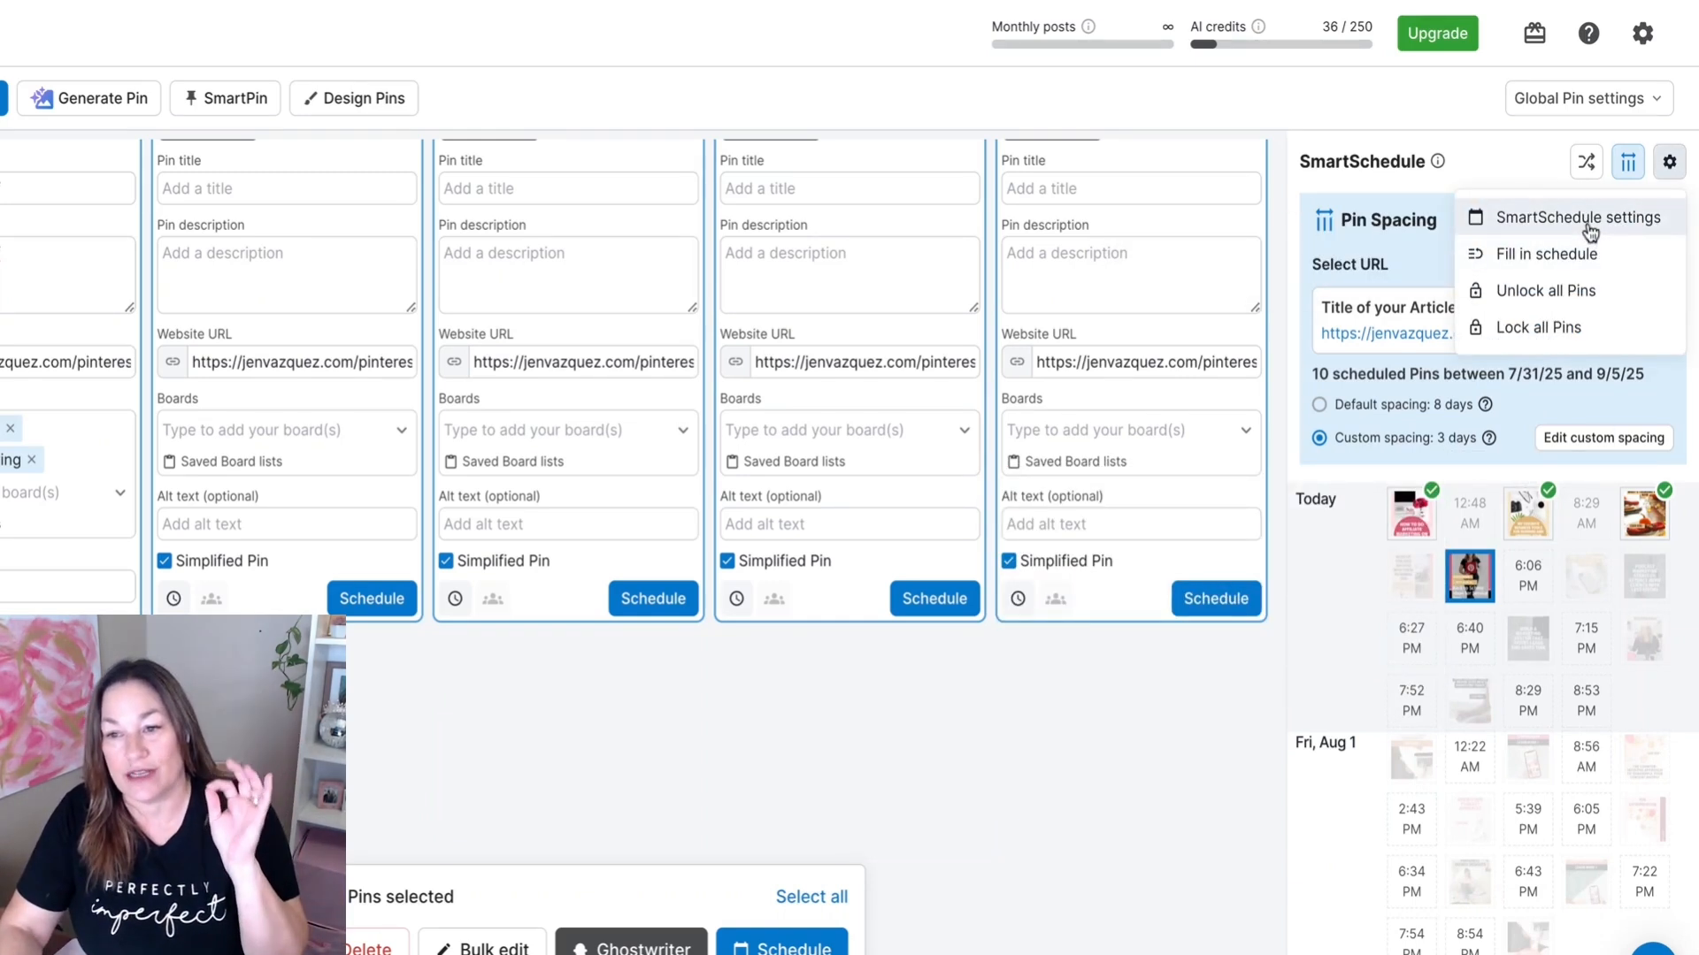
click(1588, 227)
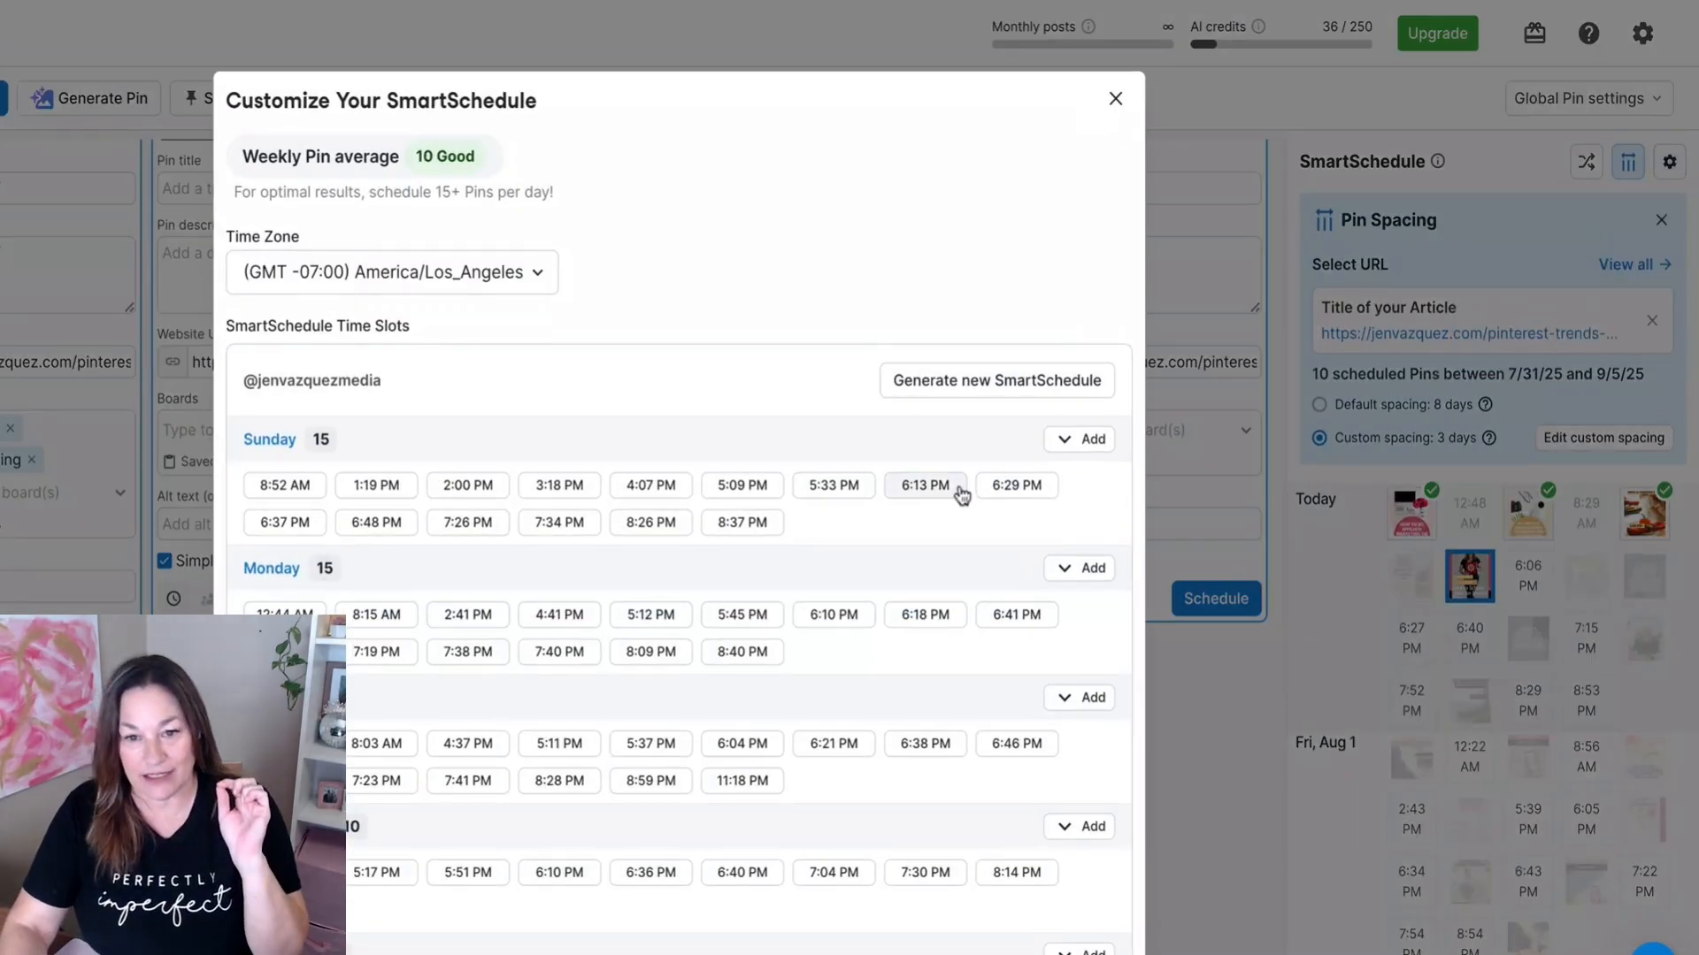
click(972, 388)
click(832, 564)
click(832, 565)
click(832, 549)
click(833, 548)
click(833, 548)
click(1170, 657)
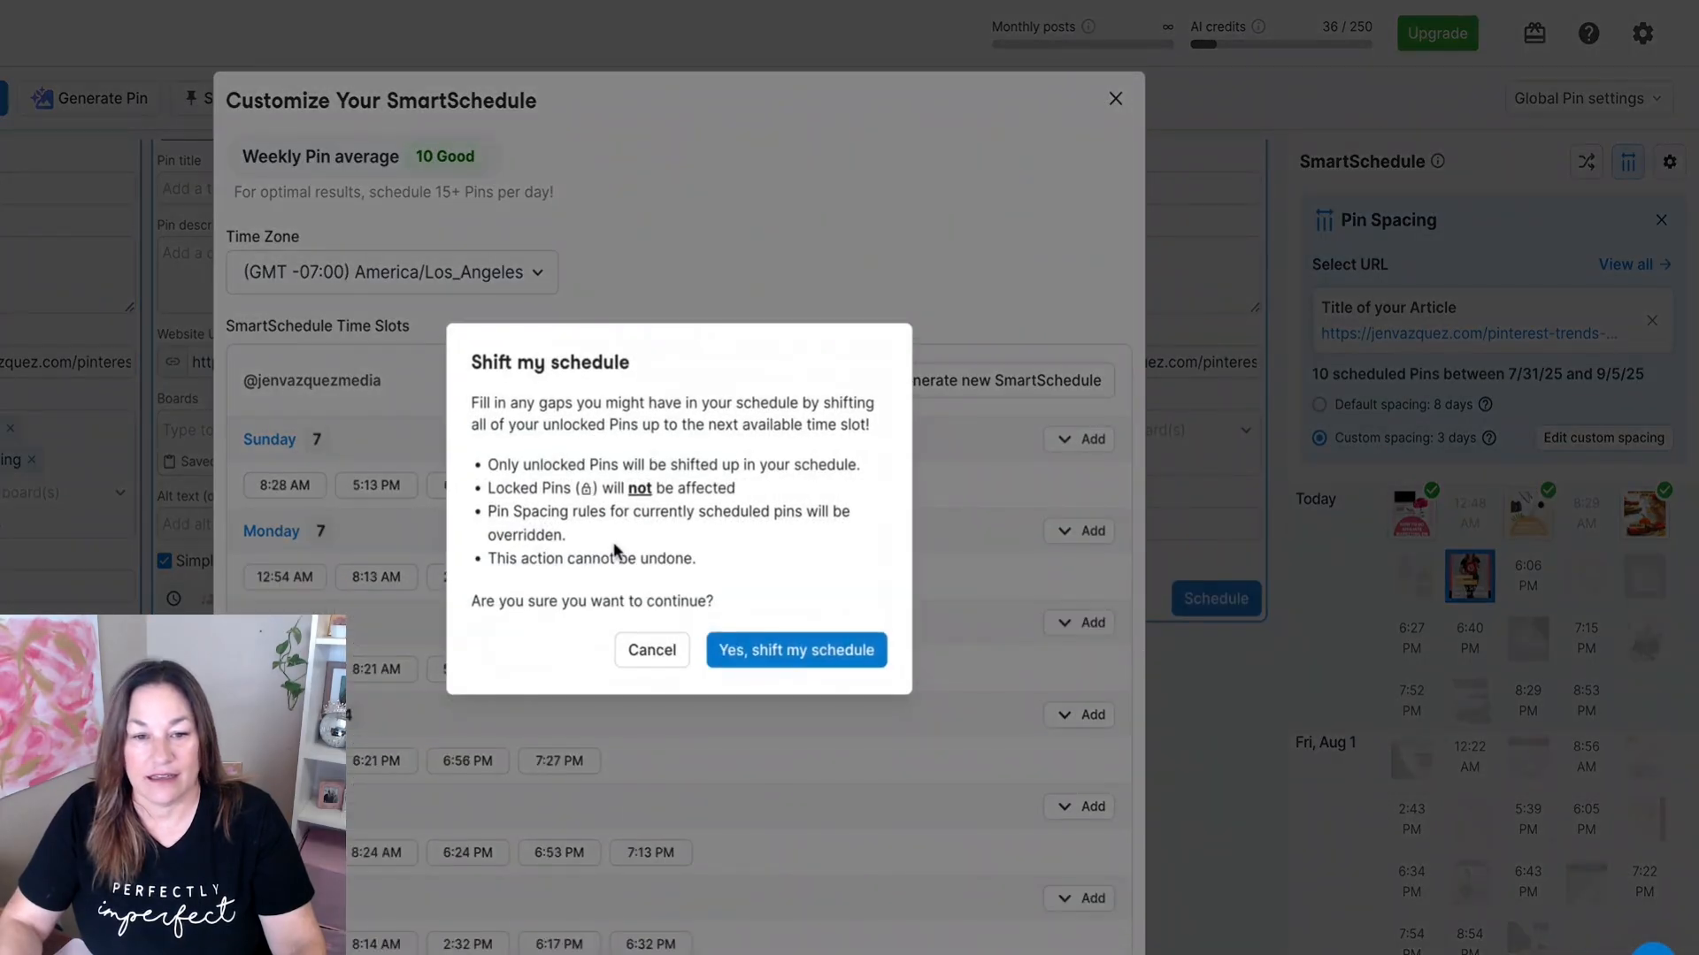
click(797, 663)
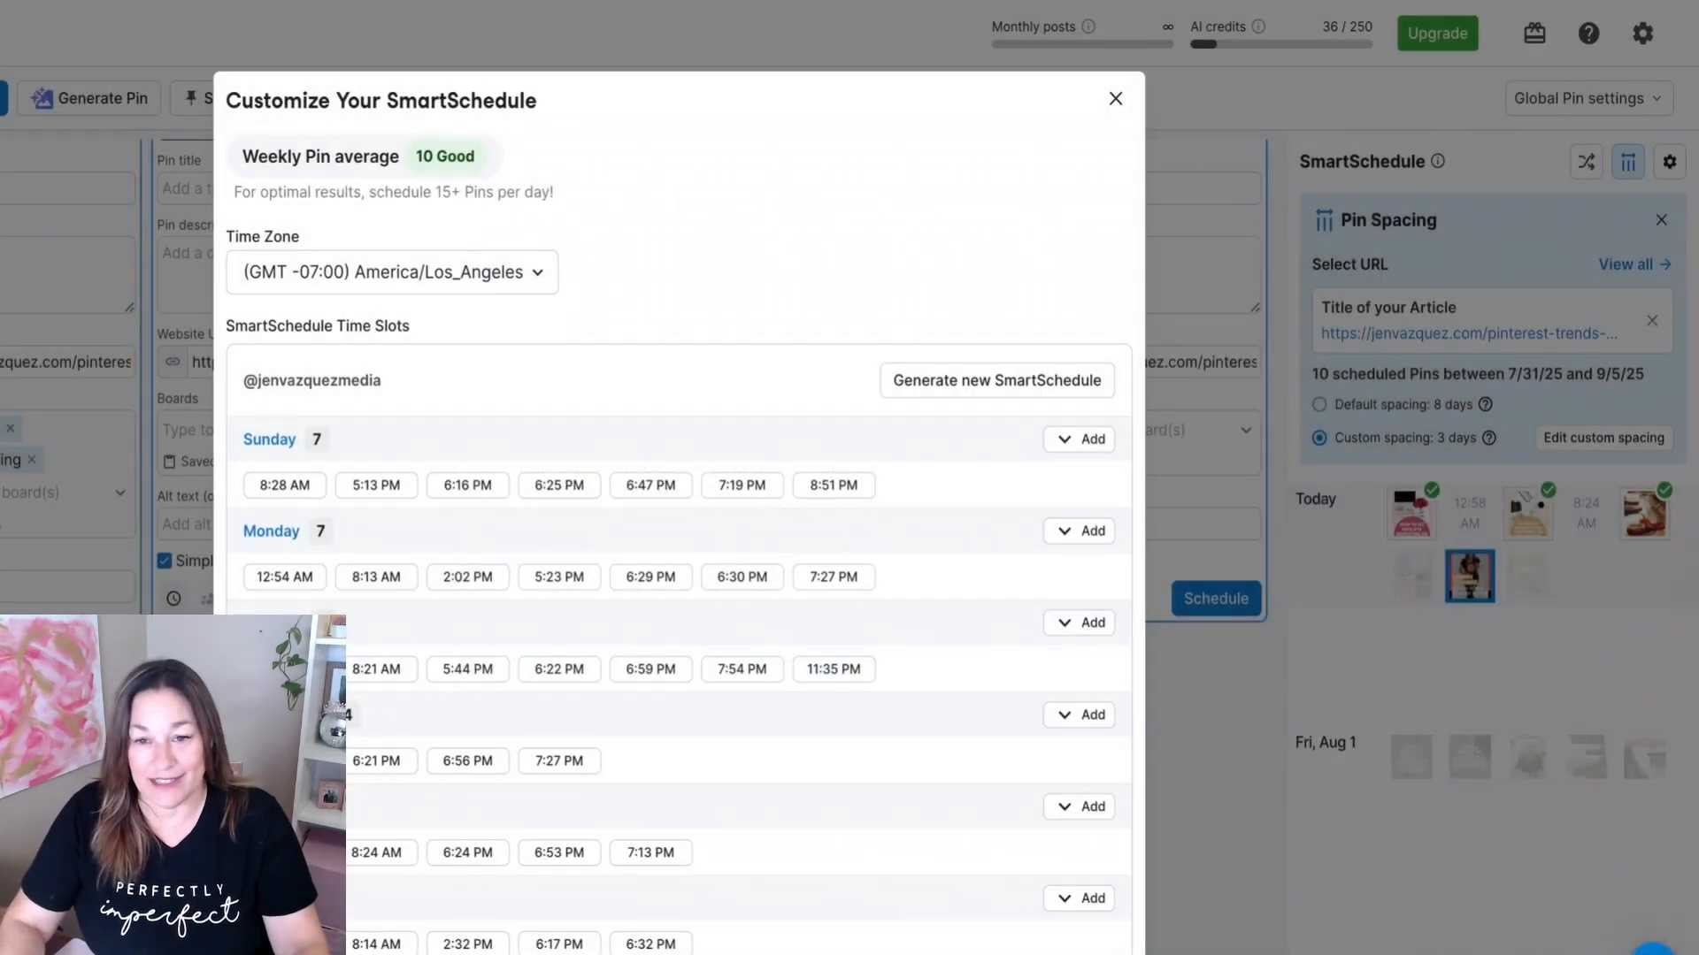
click(1115, 100)
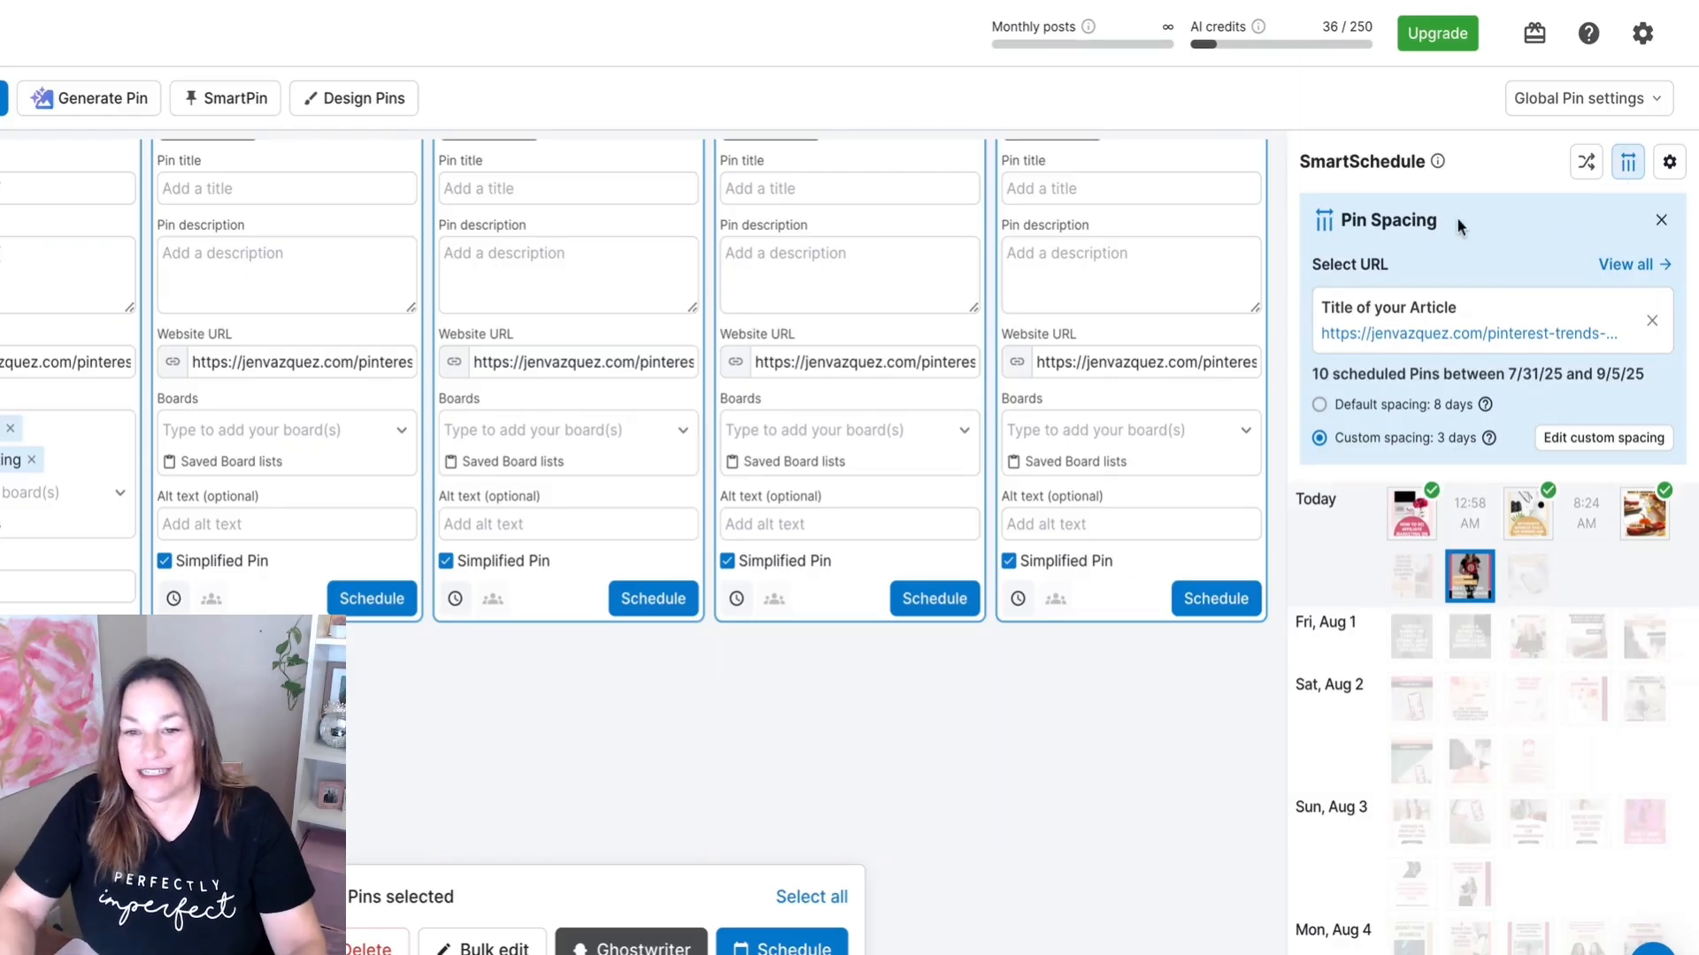
- Close Pin Spacing and look over how the shifted Pins fill the SmartSchedule through late August
click(1663, 223)
scroll(1281, 719, down, 1)
scroll(1281, 715, up, 1)
scroll(1442, 717, down, 6)
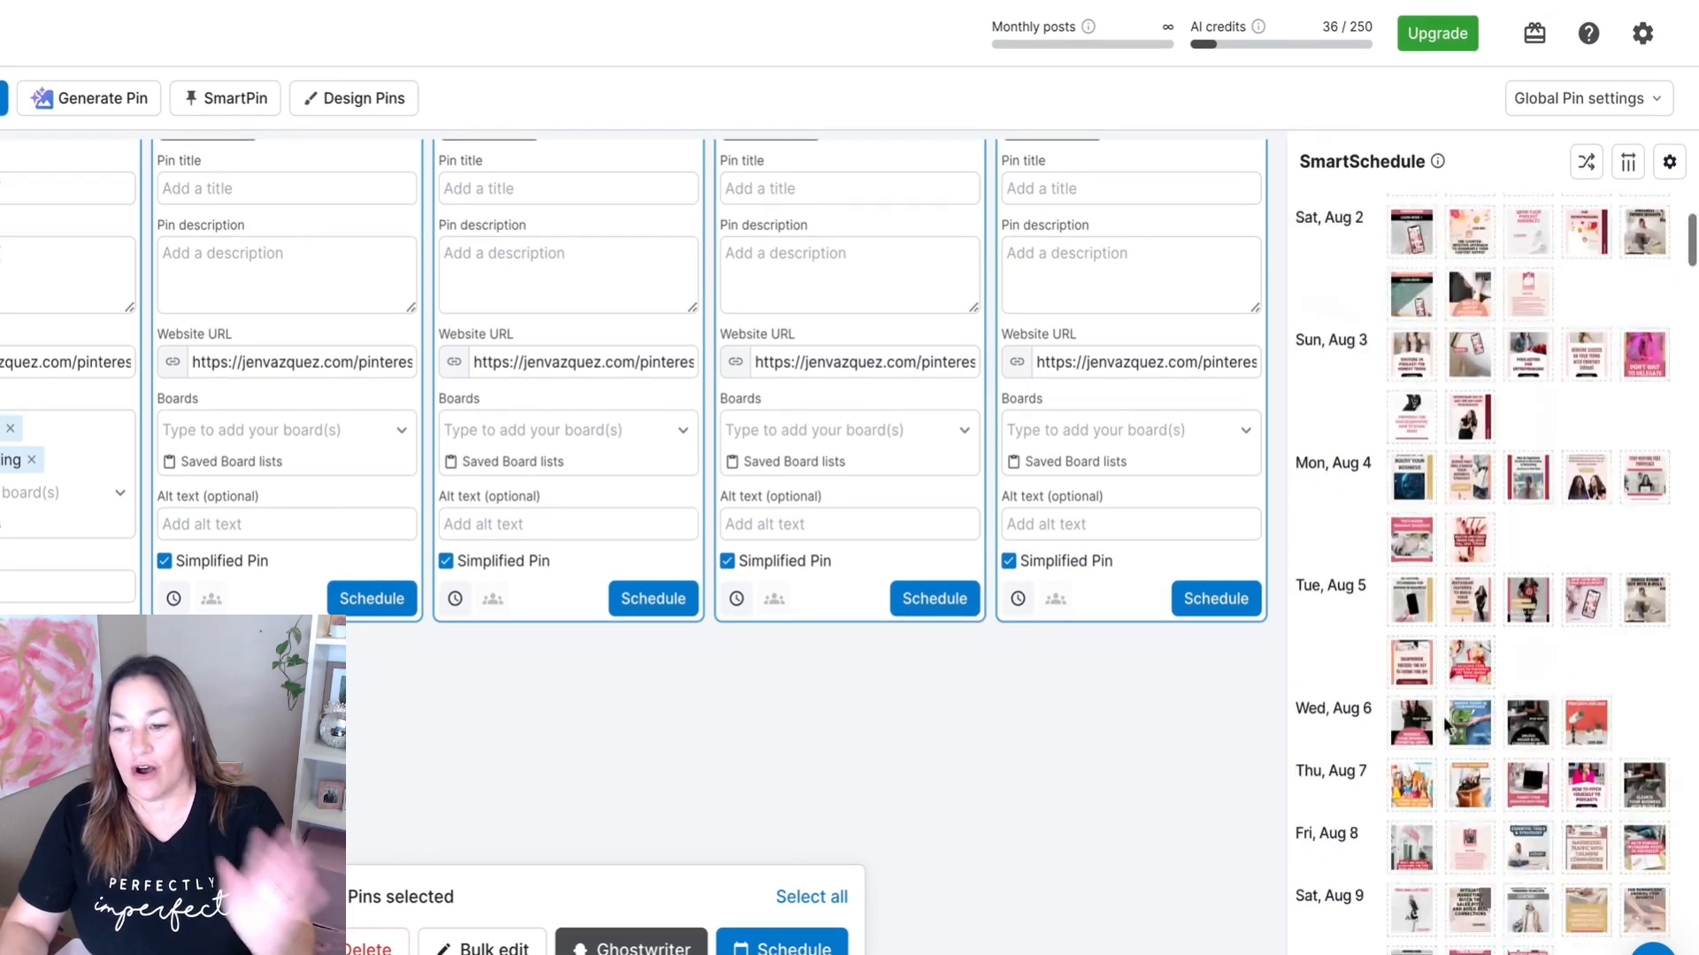
scroll(1442, 717, down, 10)
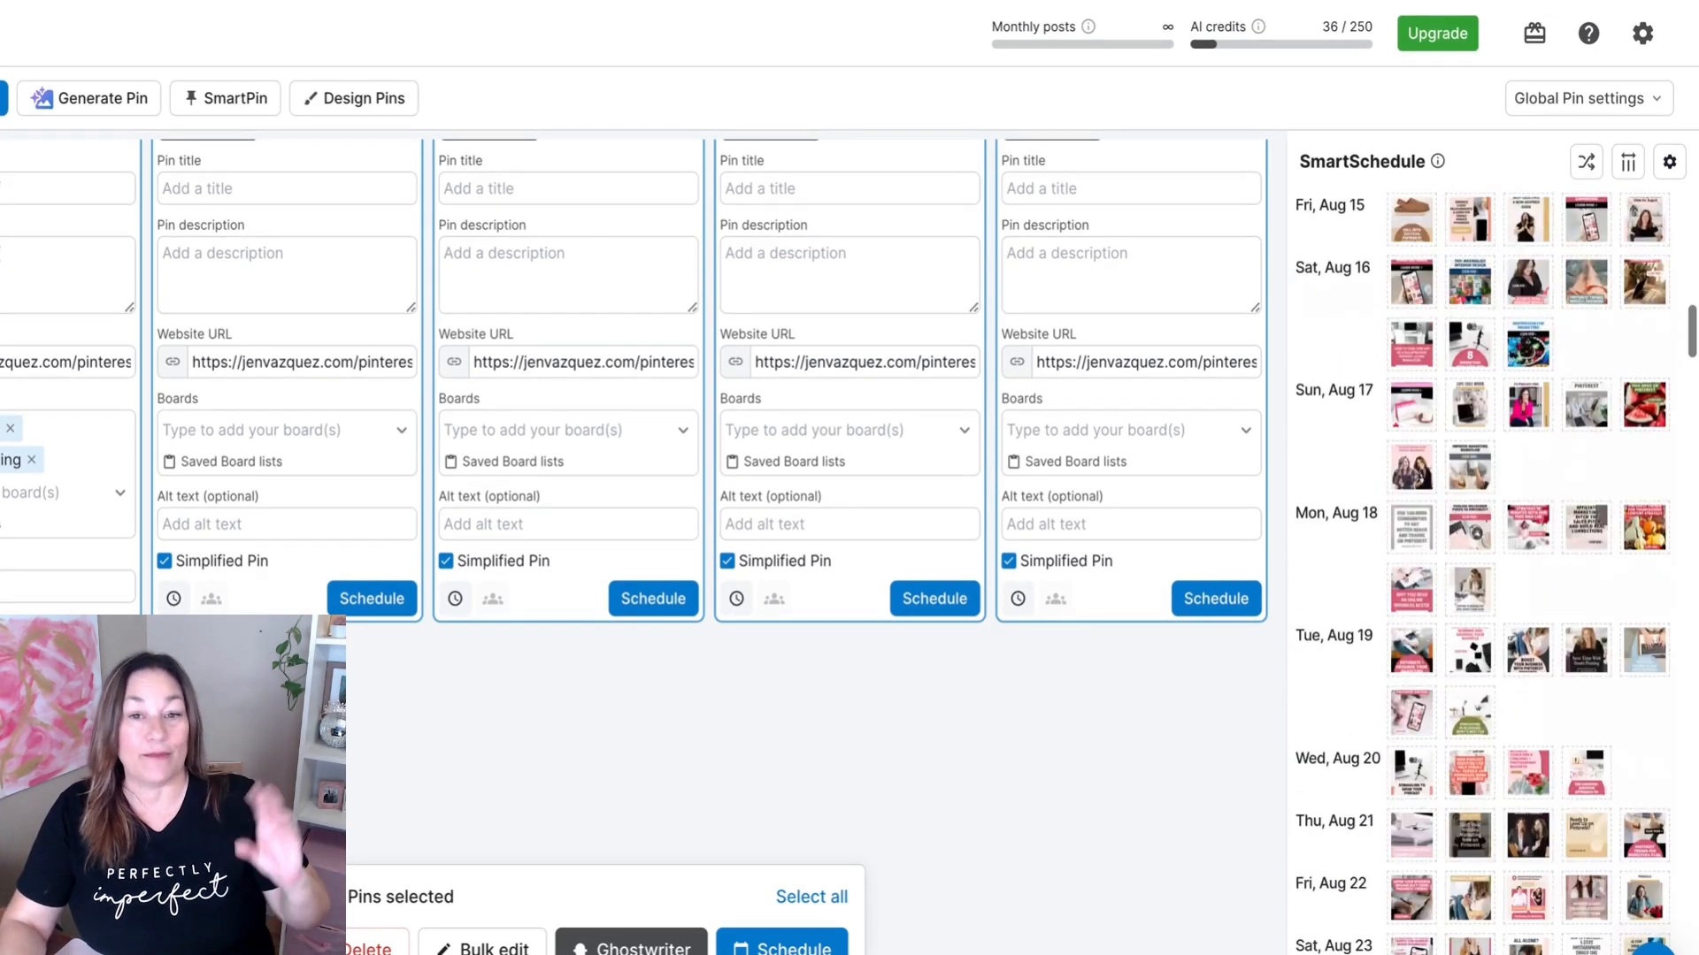
mouse_move(1442, 717)
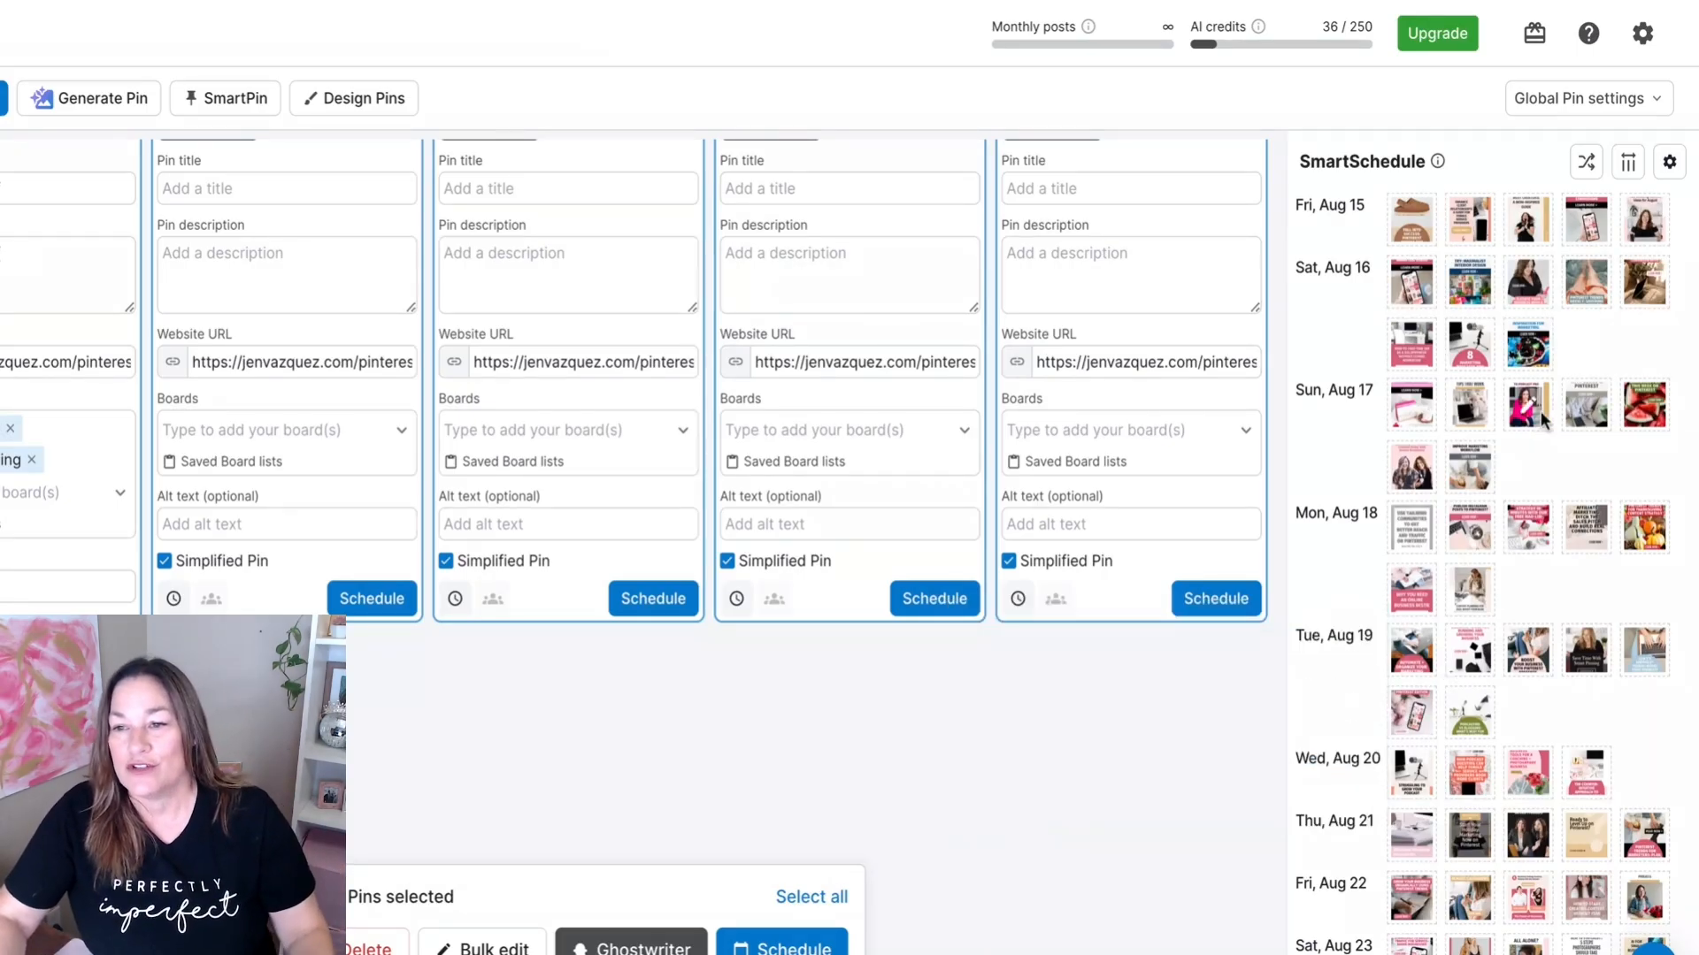
- Reopen Pin Spacing, search for the pinterest-trends-august-2025 page URL, and select it to highlight its scheduled Pins
scroll(1547, 423, up, 15)
click(1628, 162)
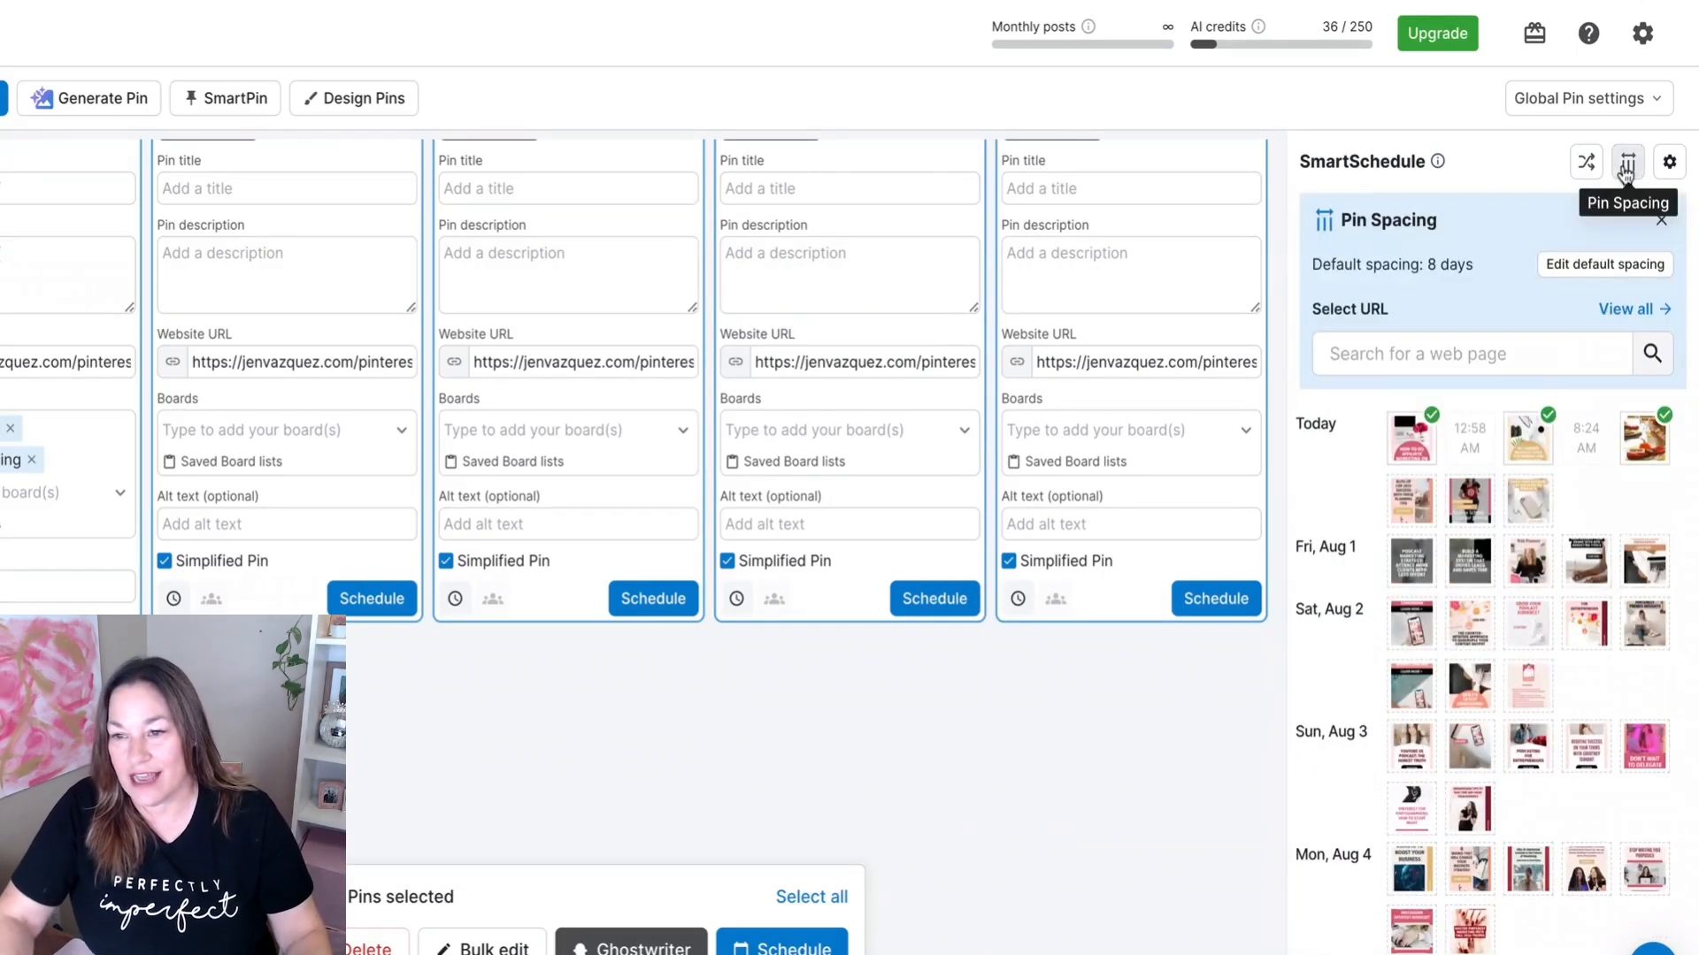
click(1476, 356)
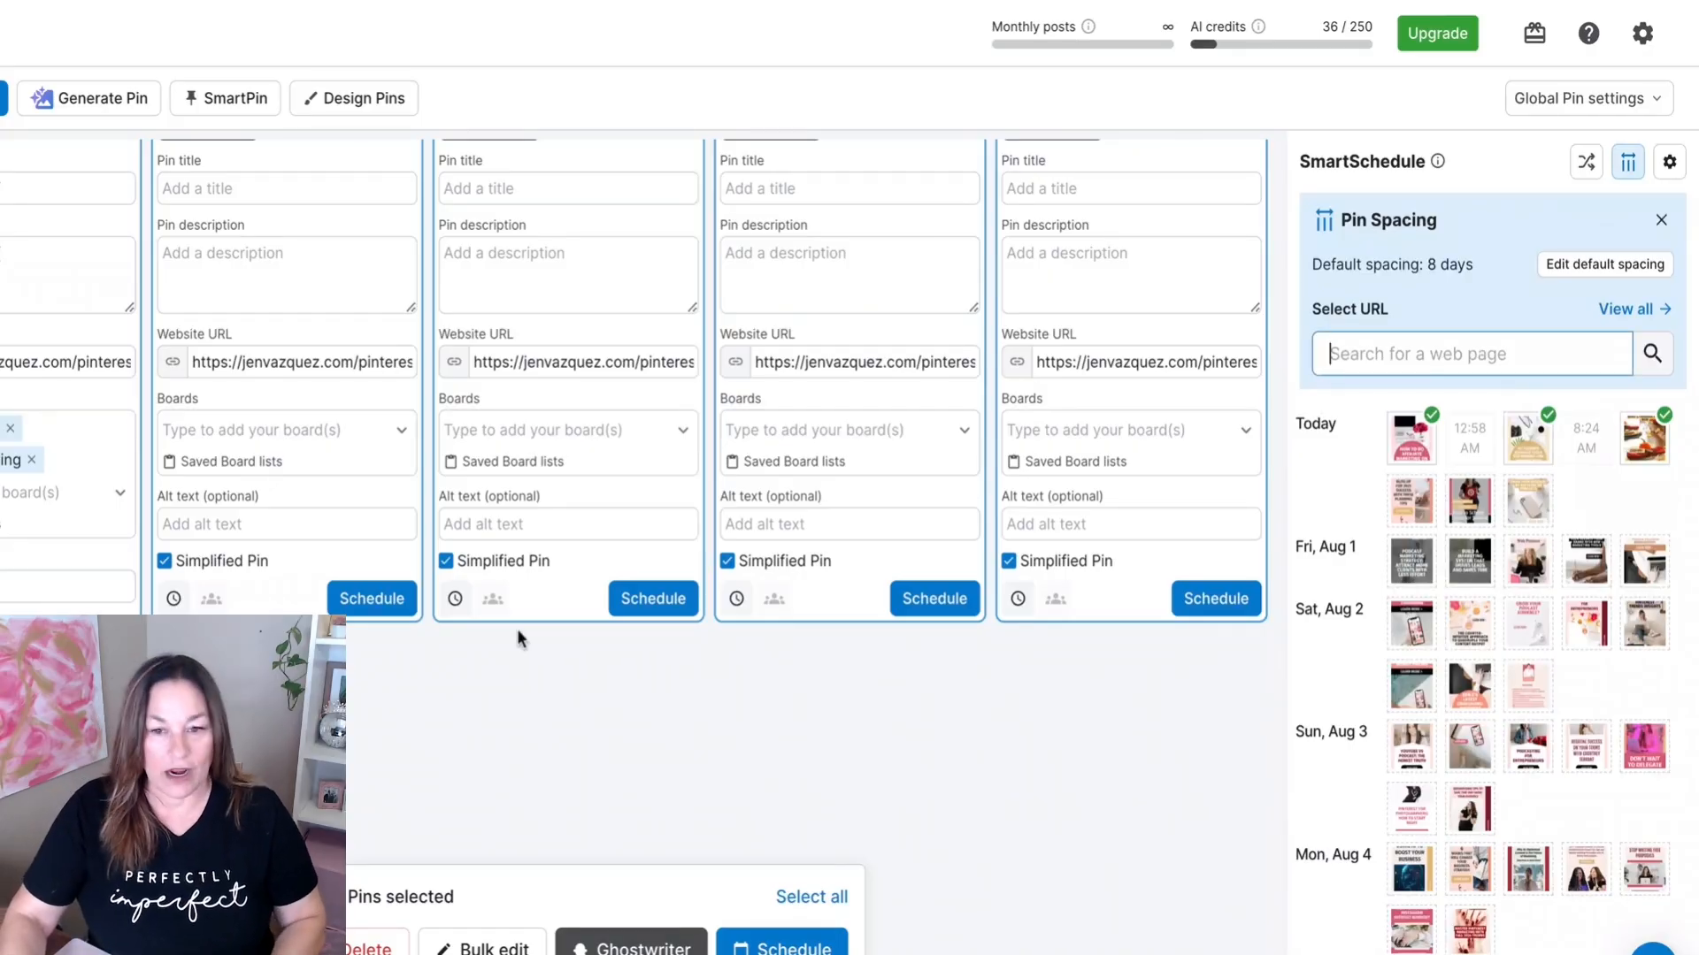
text(https://jenvazquez.com/pinterest-trends-august-2025/)
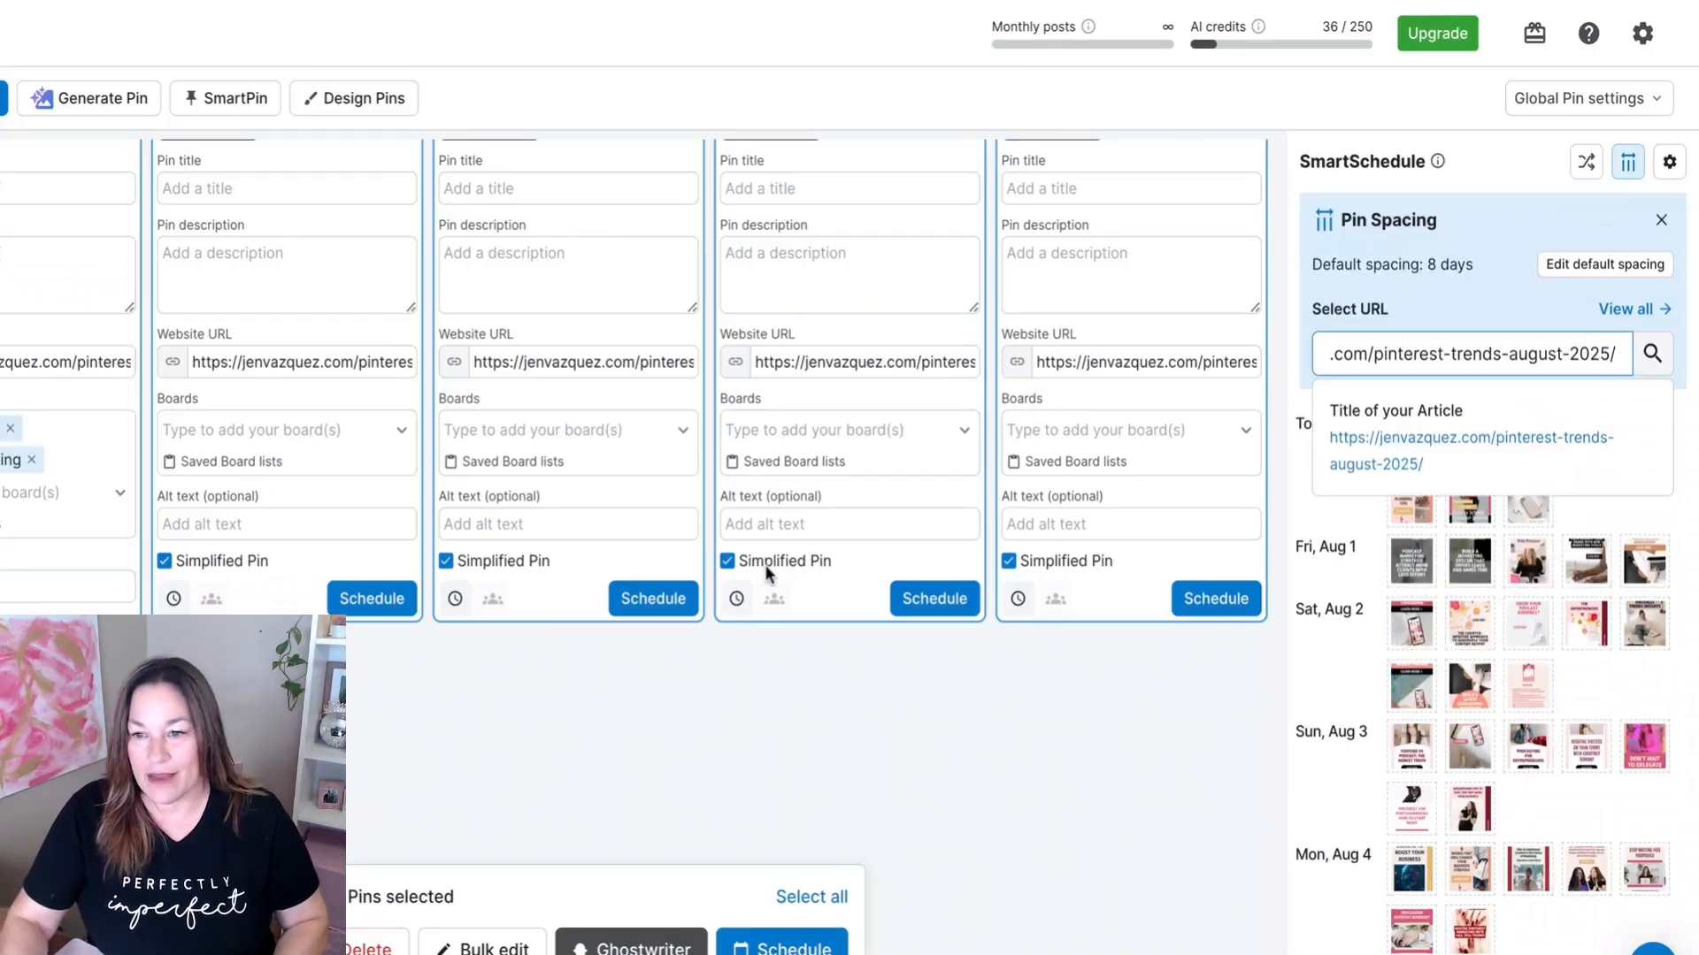
click(1394, 443)
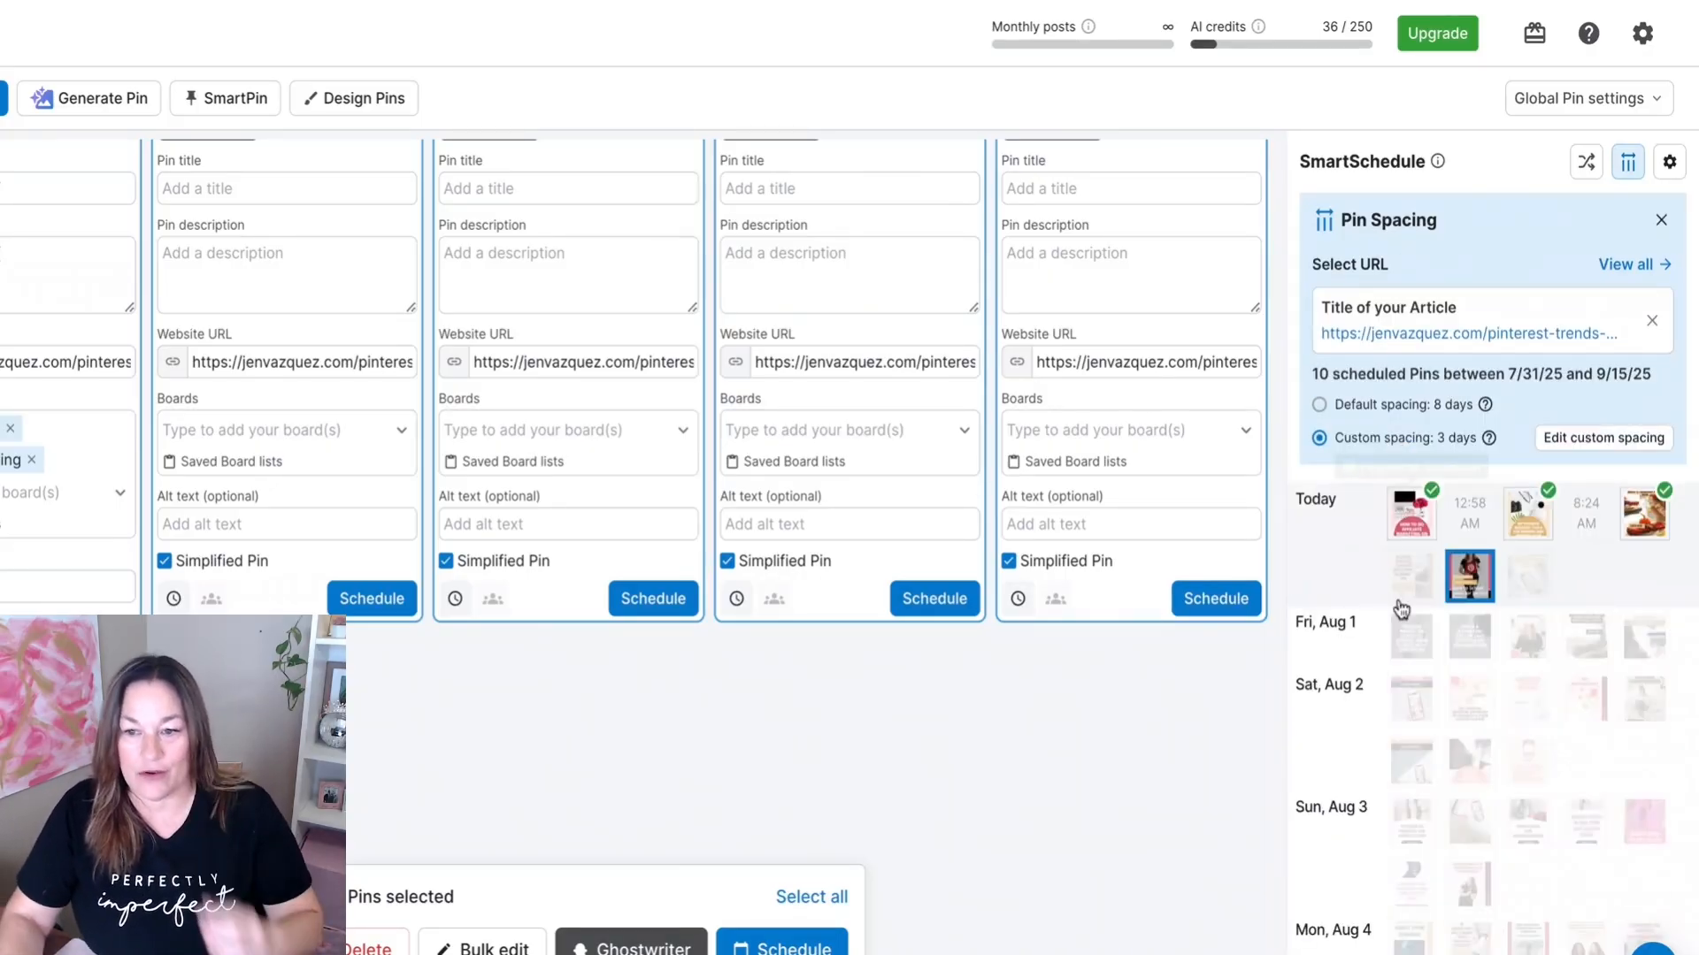
- Check the gap between the selected URL's highlighted Pins in early August, and close Pin Spacing
scroll(1401, 566, down, 5)
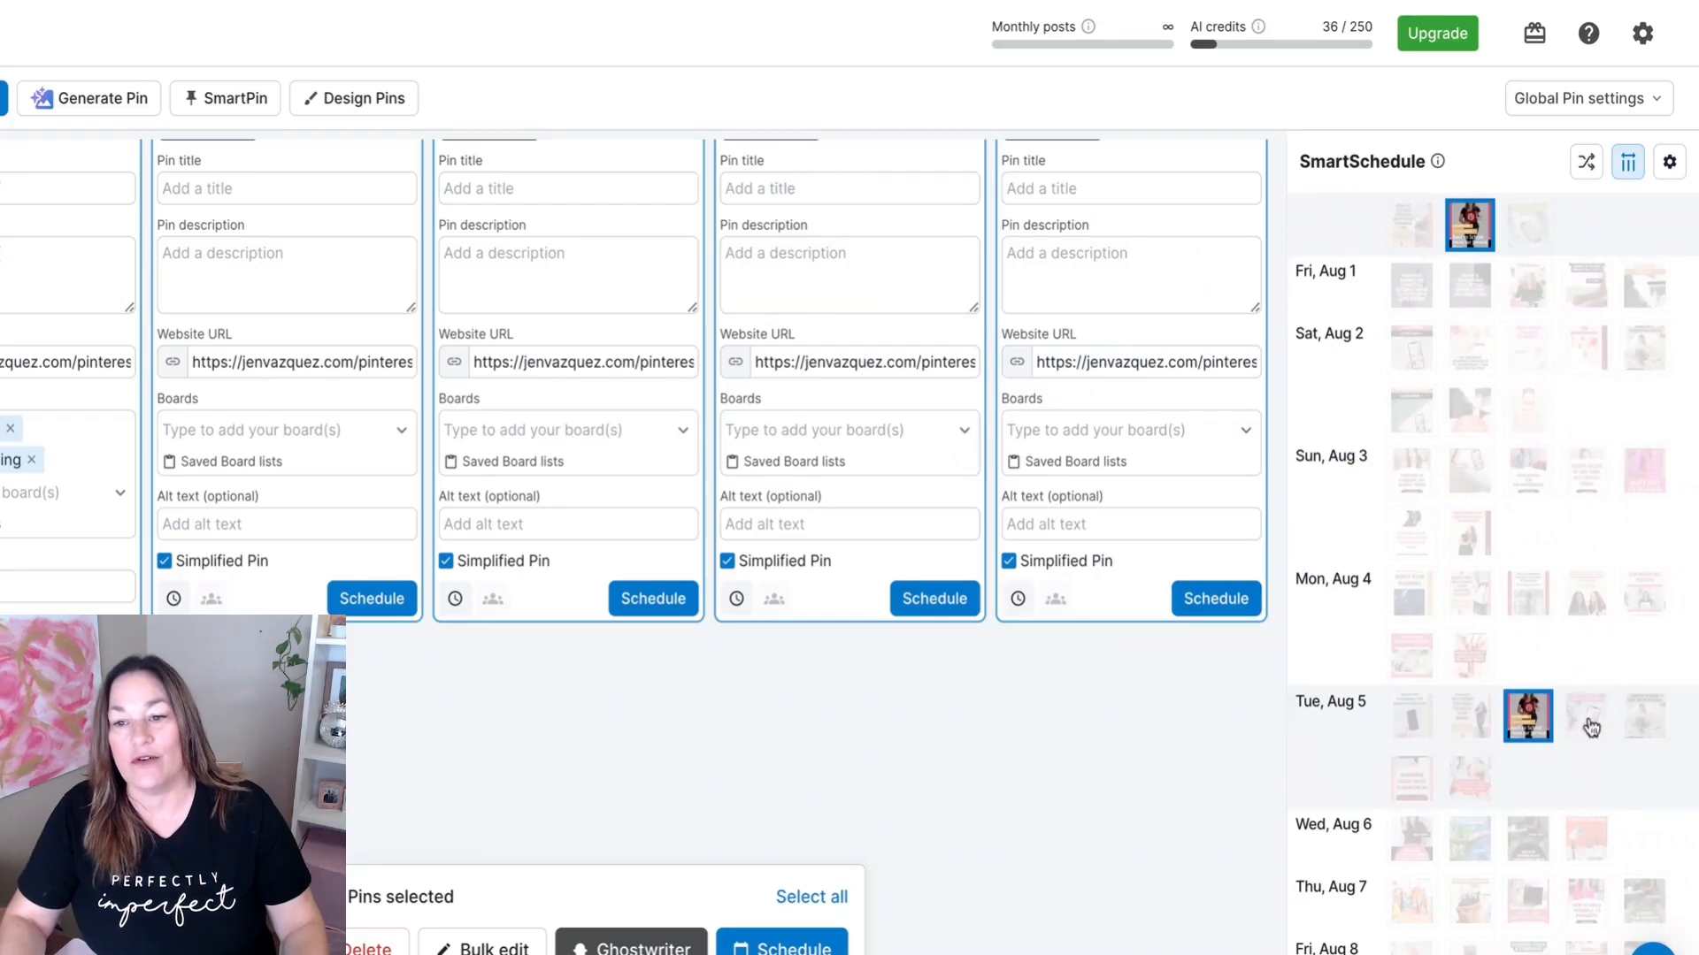
scroll(1369, 583, down, 5)
scroll(1416, 442, up, 10)
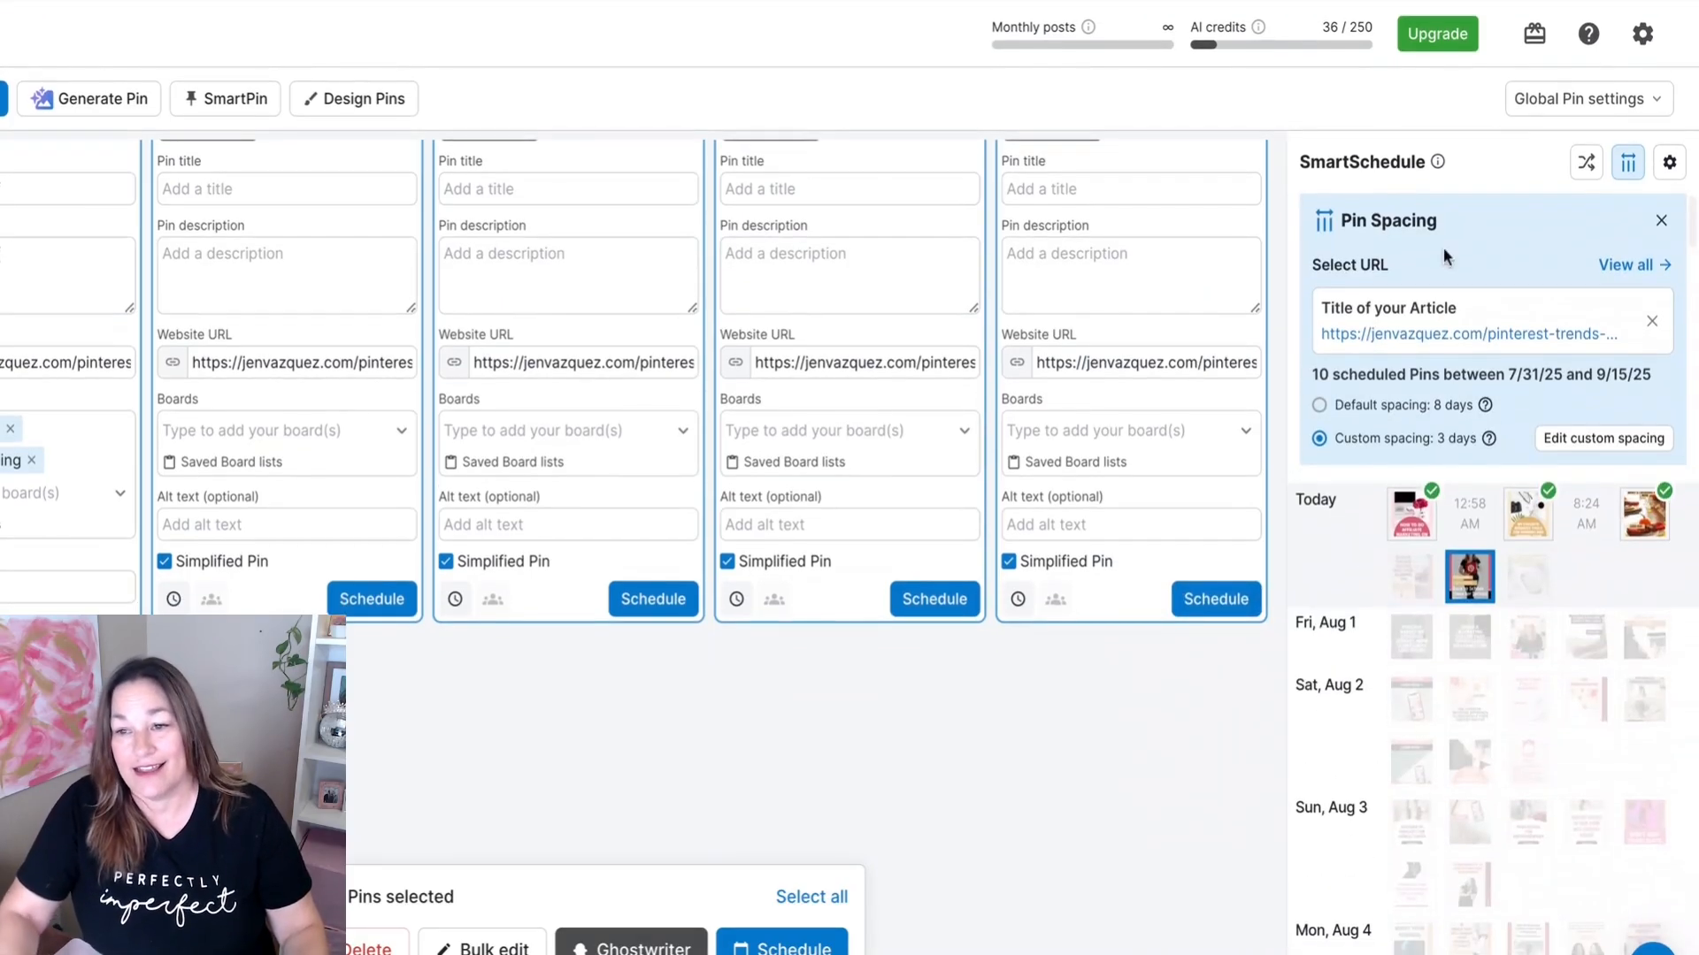
click(1660, 220)
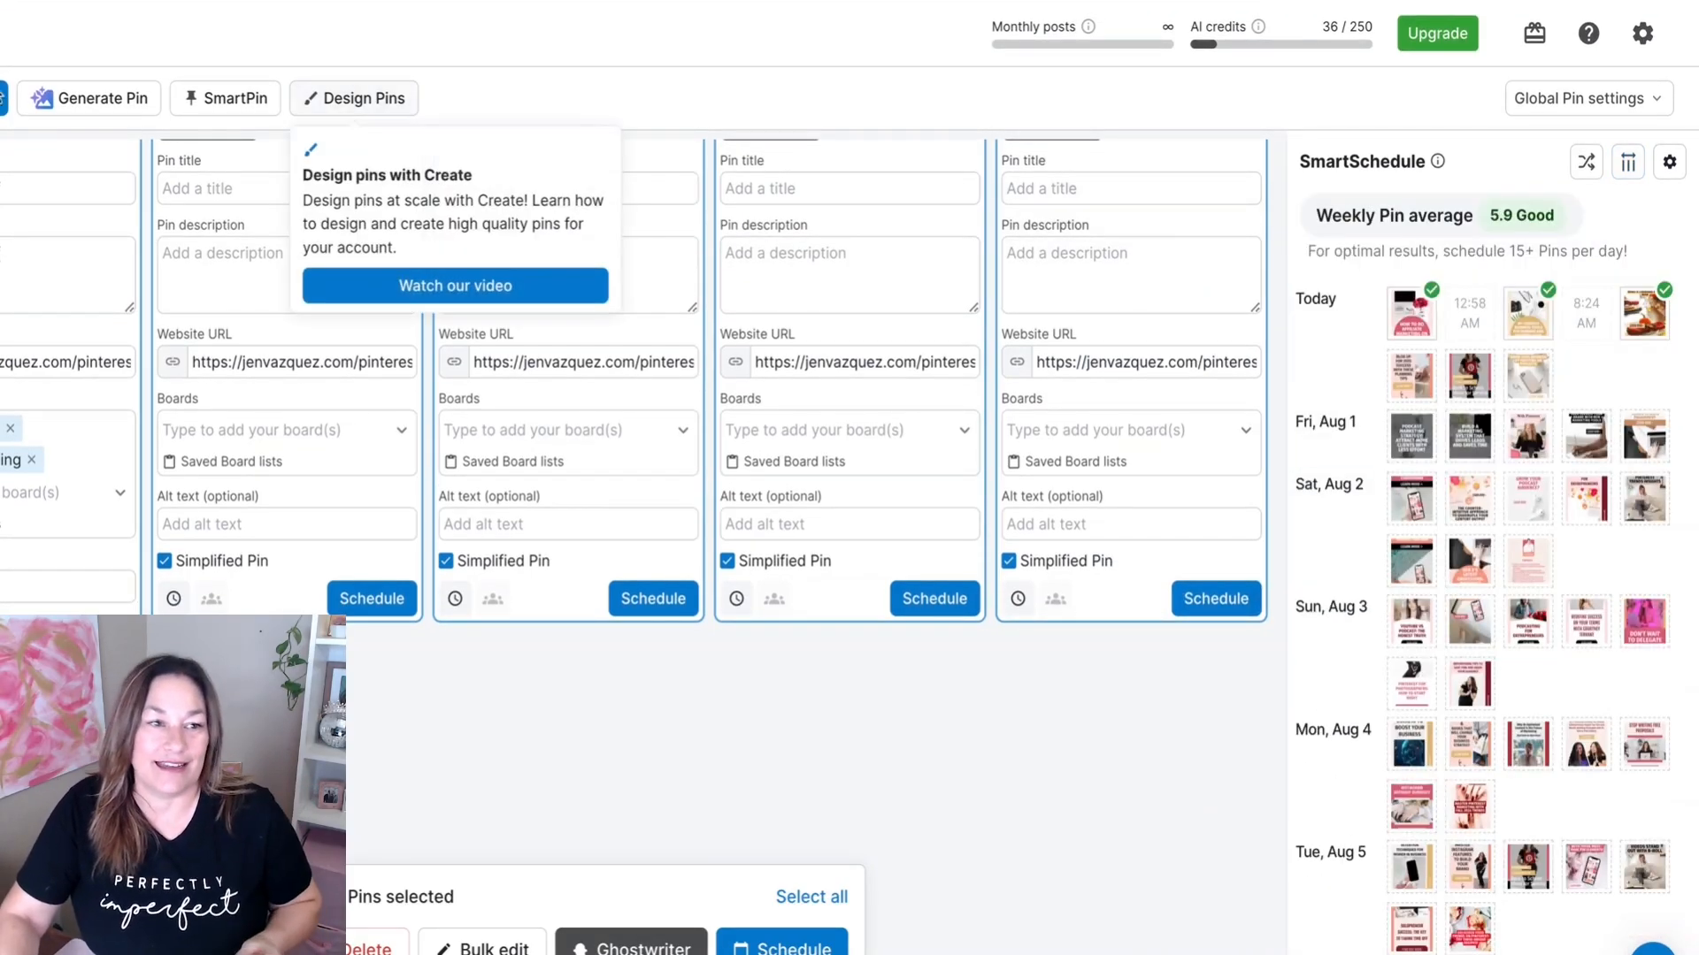